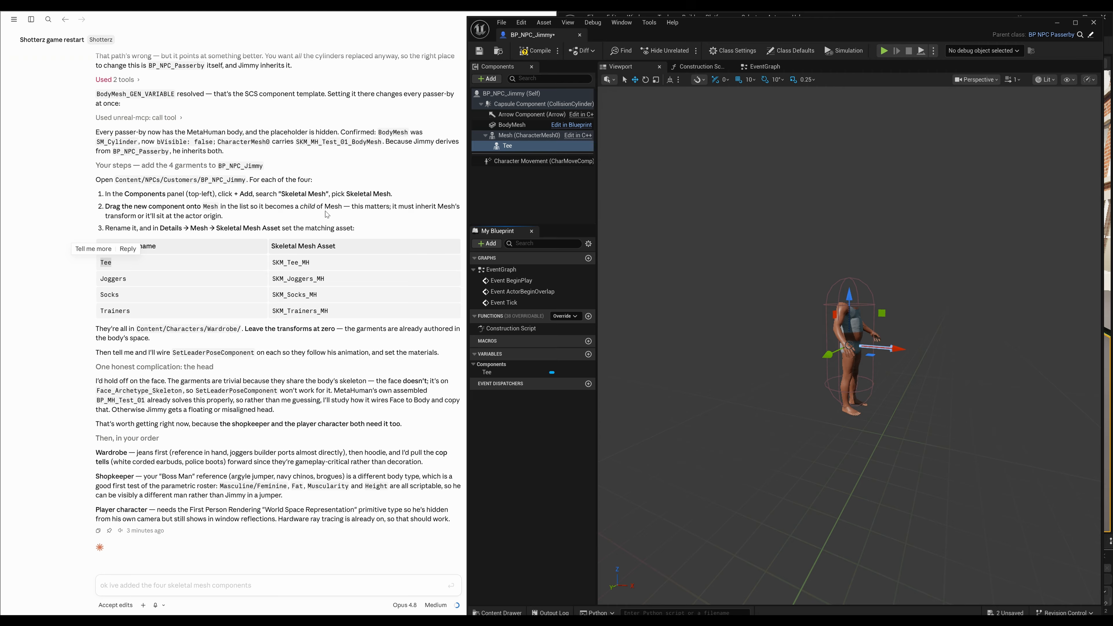
click(507, 147)
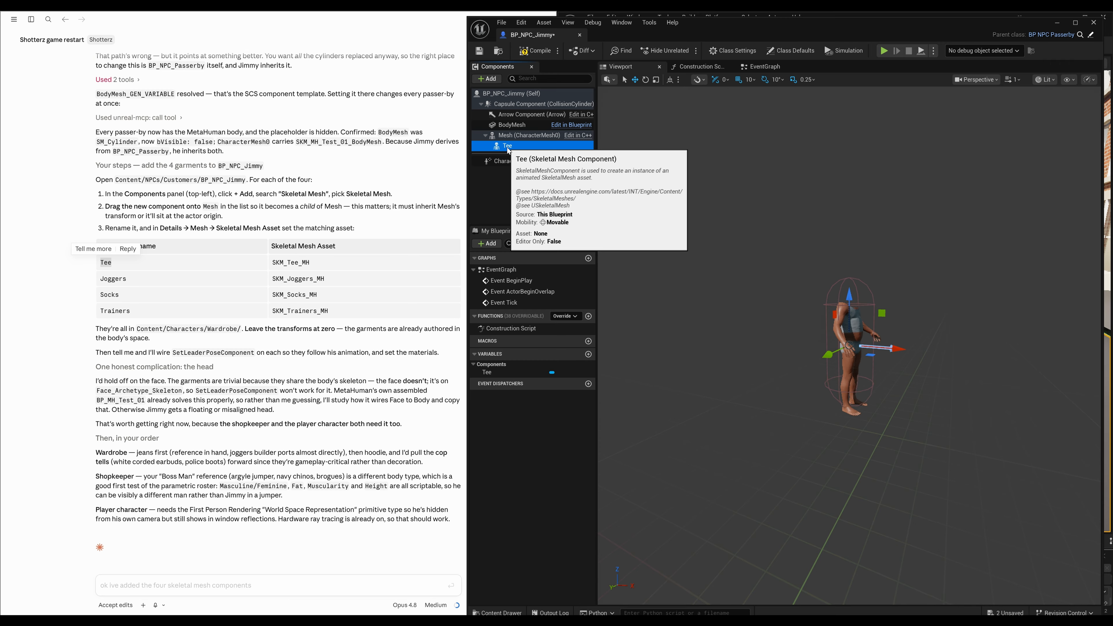
right_click(507, 147)
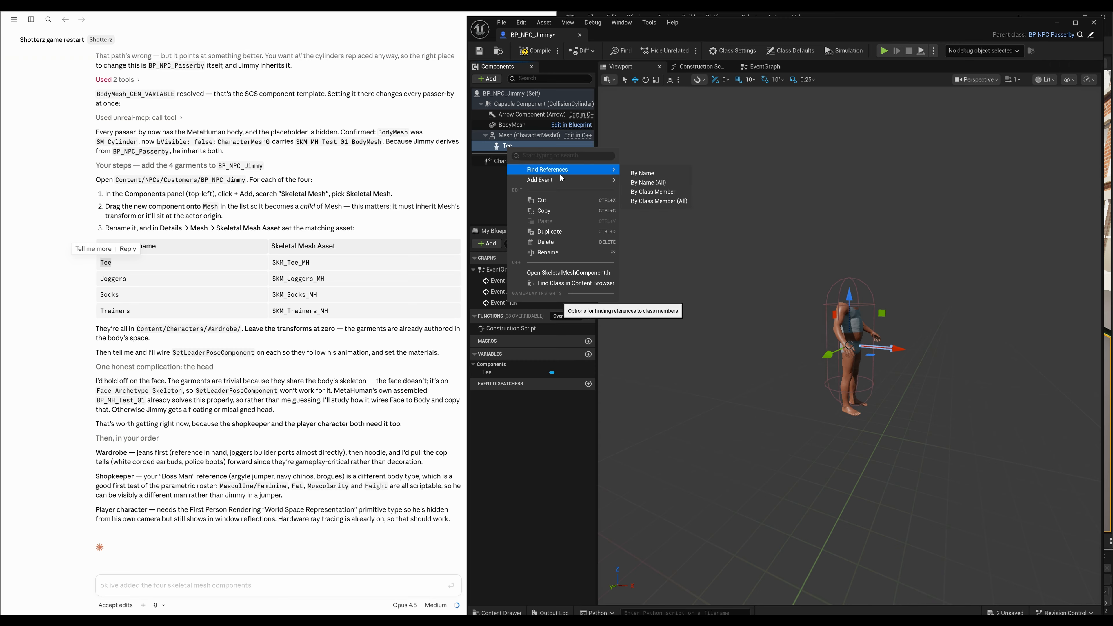
mouse_move(566, 183)
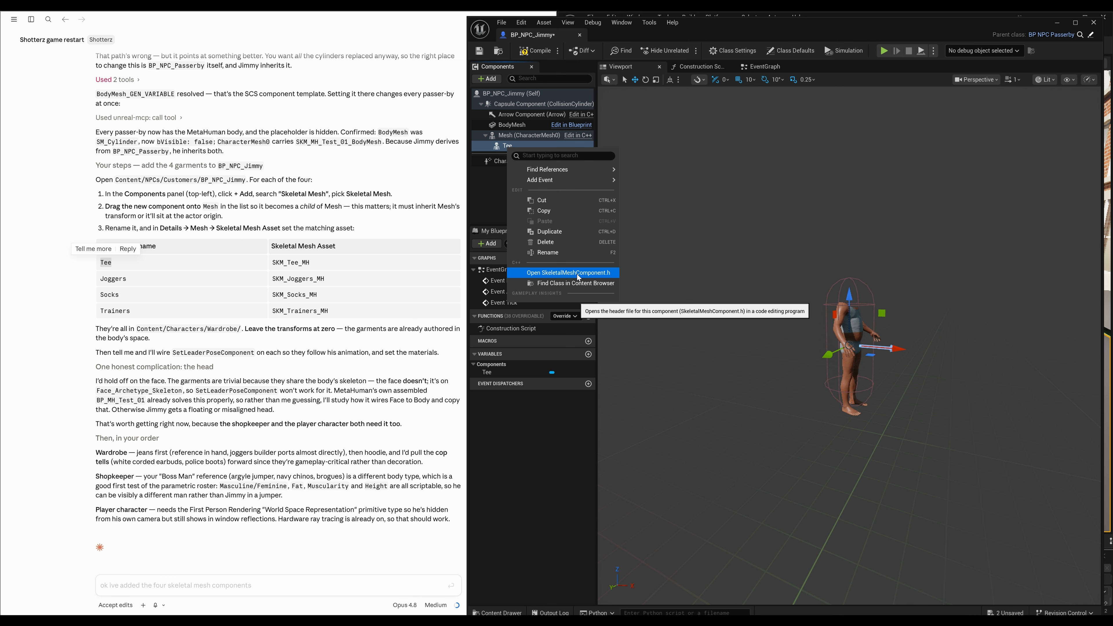
click(574, 283)
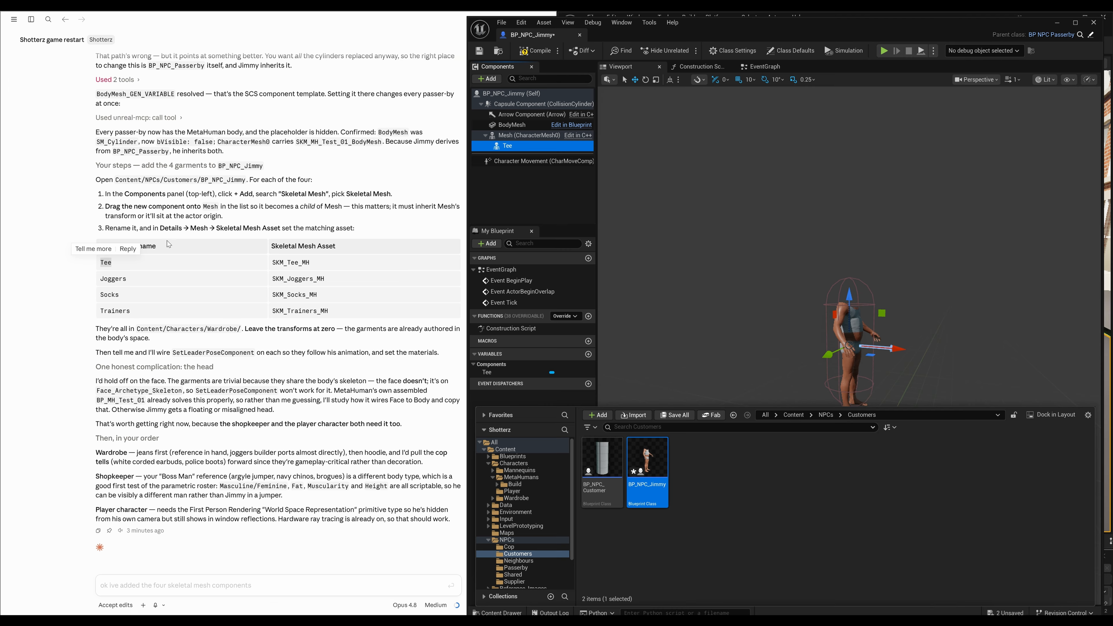
Step: Switch to the Claude chat and ask what to rename the skeletal mesh component to and where to find Details → Mesh → Skeletal Mesh Asset
click(345, 226)
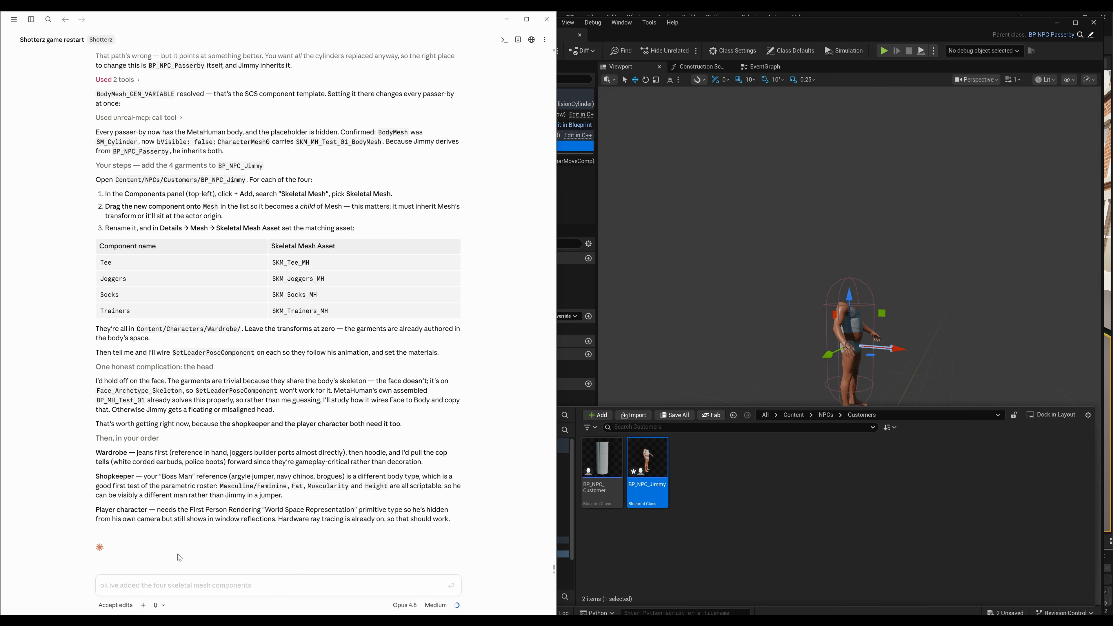
click(161, 584)
text(what s)
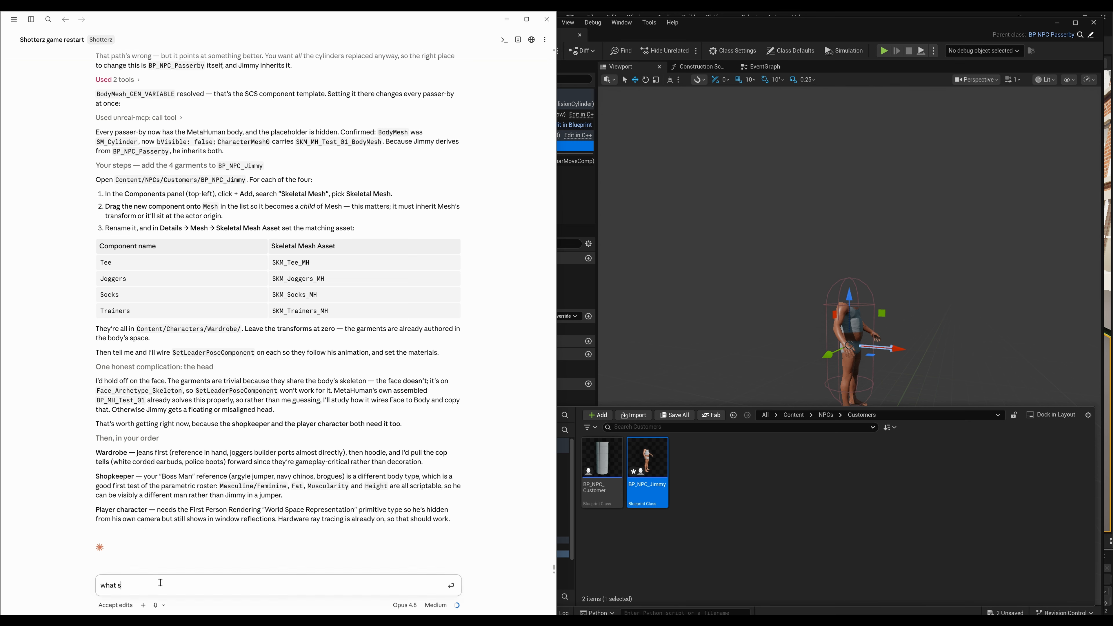
text(hould i rename the skeletal mesh component to? and where do I)
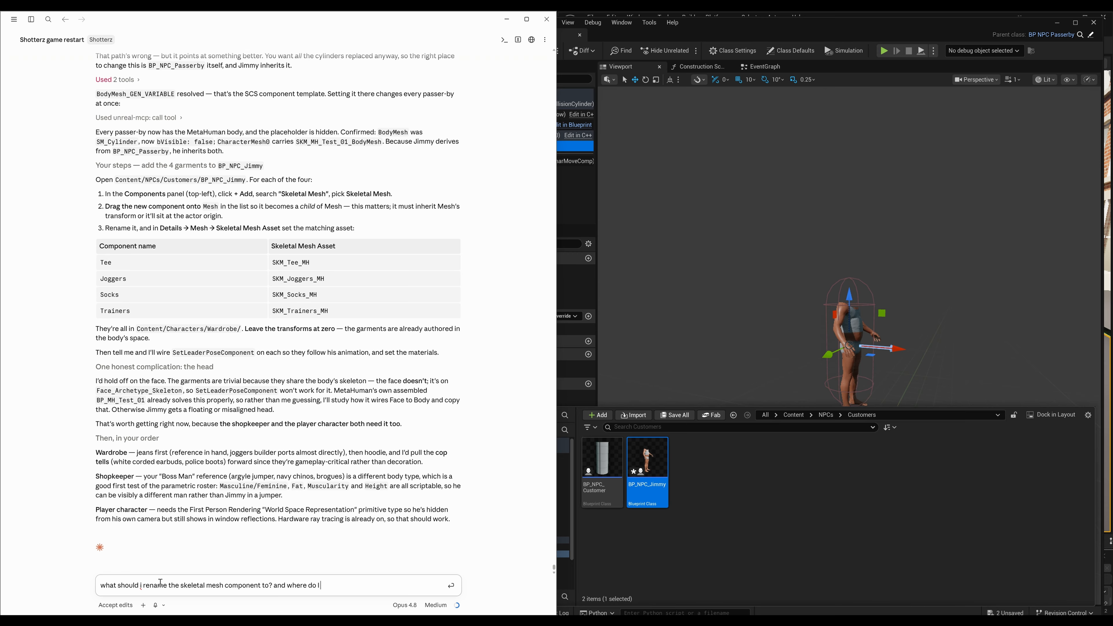
text( find)
drag(282, 228, 161, 228)
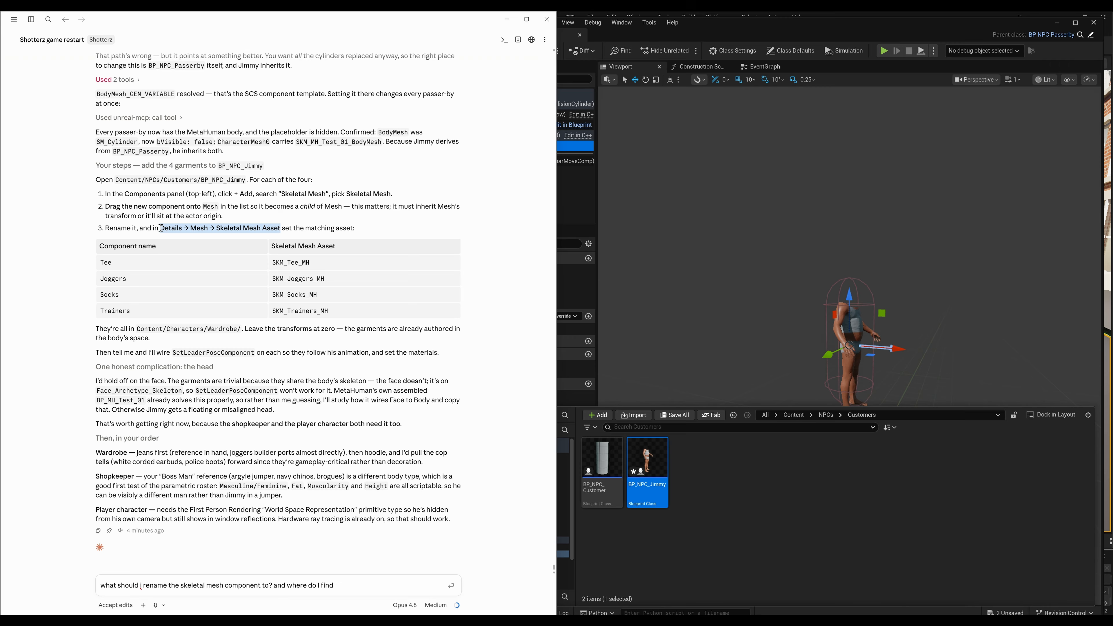
key(ctrl+c)
click(372, 585)
key(ctrl+v)
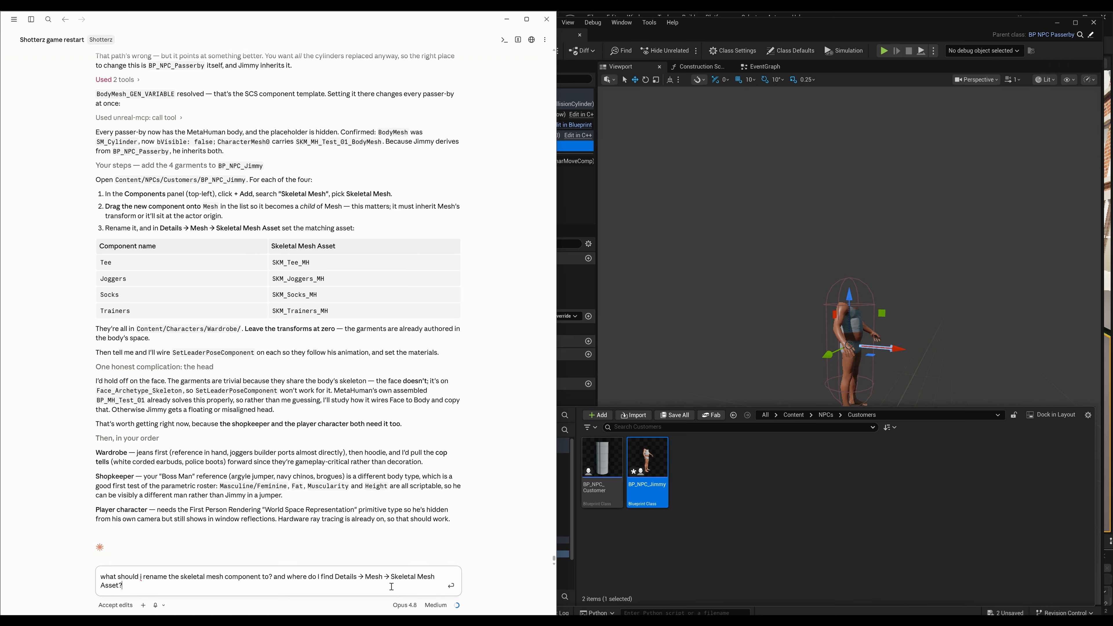
click(454, 586)
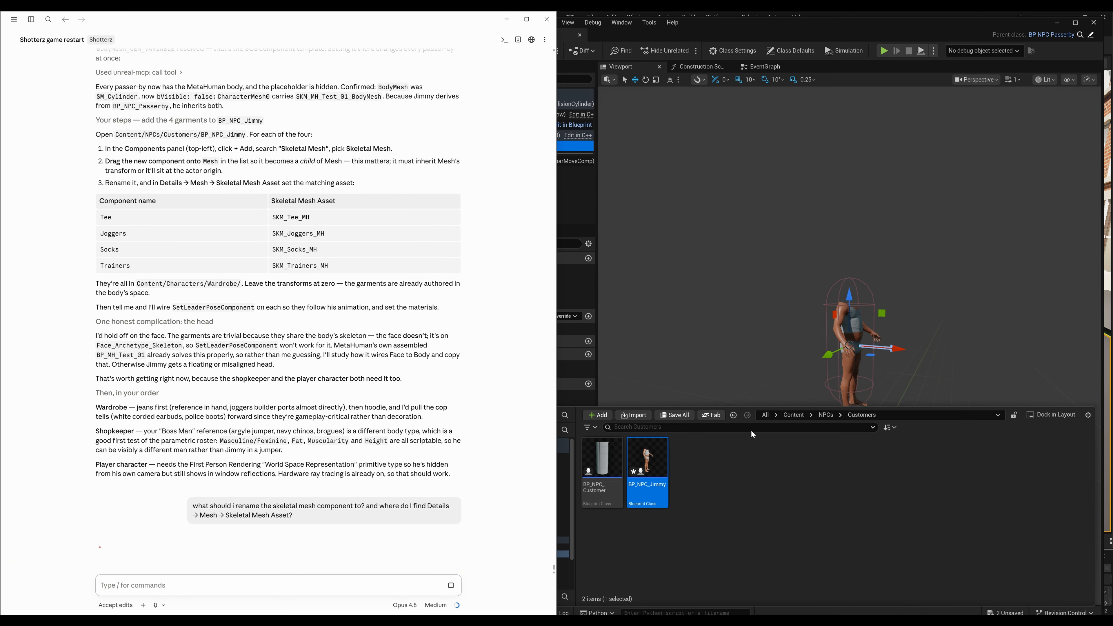
Step: Switch back to the Unreal blueprint editor and delete the existing Tee component from BP_NPC_Jimmy
click(687, 286)
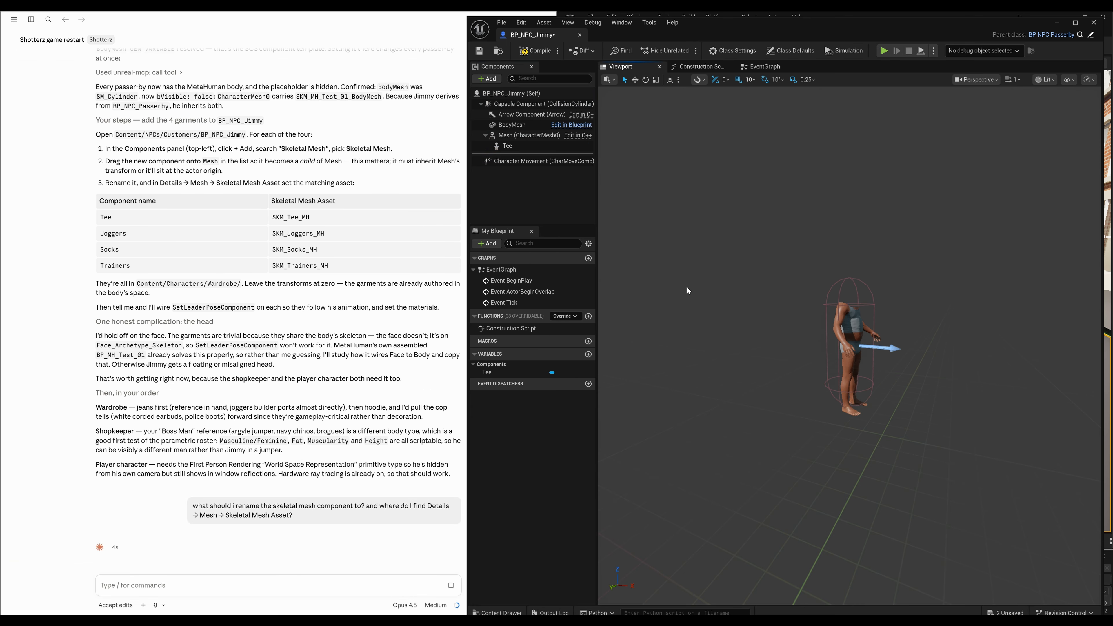
click(508, 148)
right_click(508, 147)
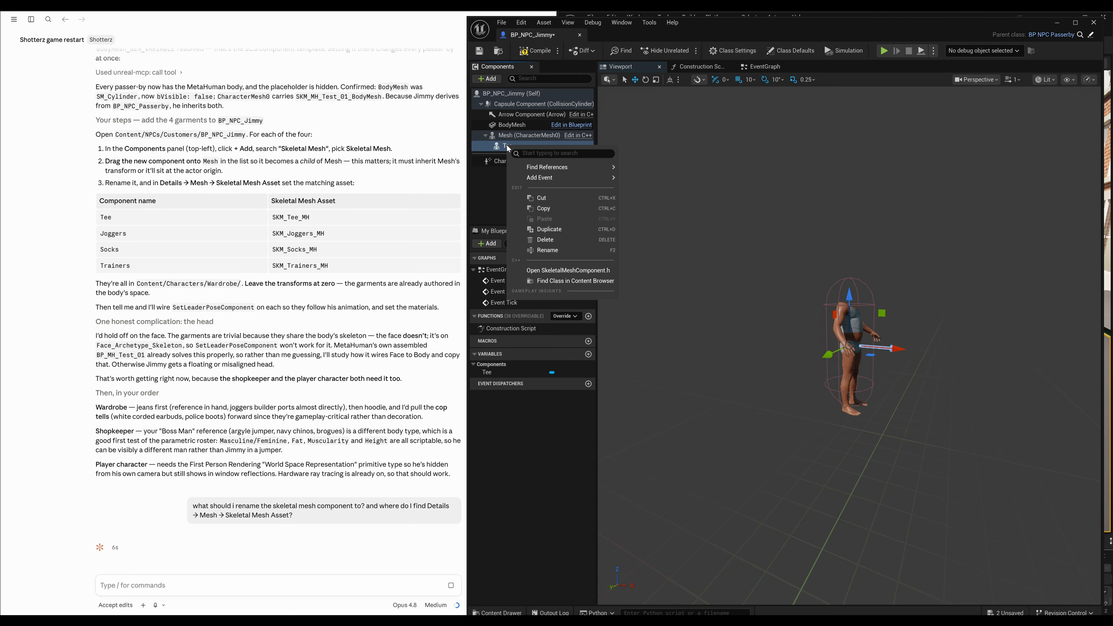
click(559, 240)
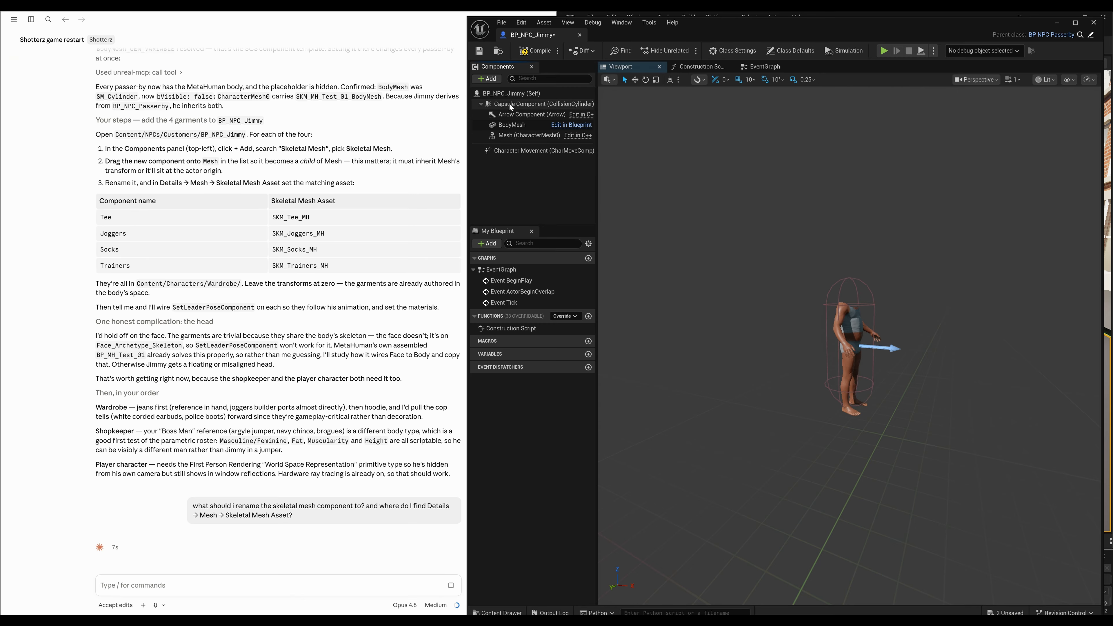
Step: Add a Skeletal Mesh component named Tee and parent it to Mesh (CharacterMesh0)
click(490, 78)
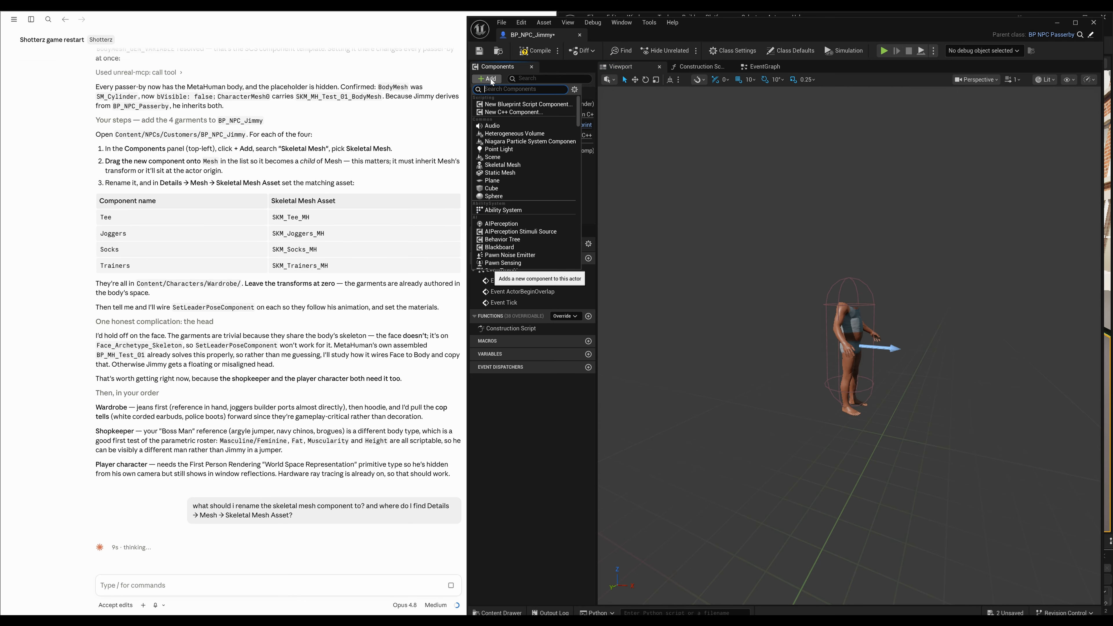
click(501, 165)
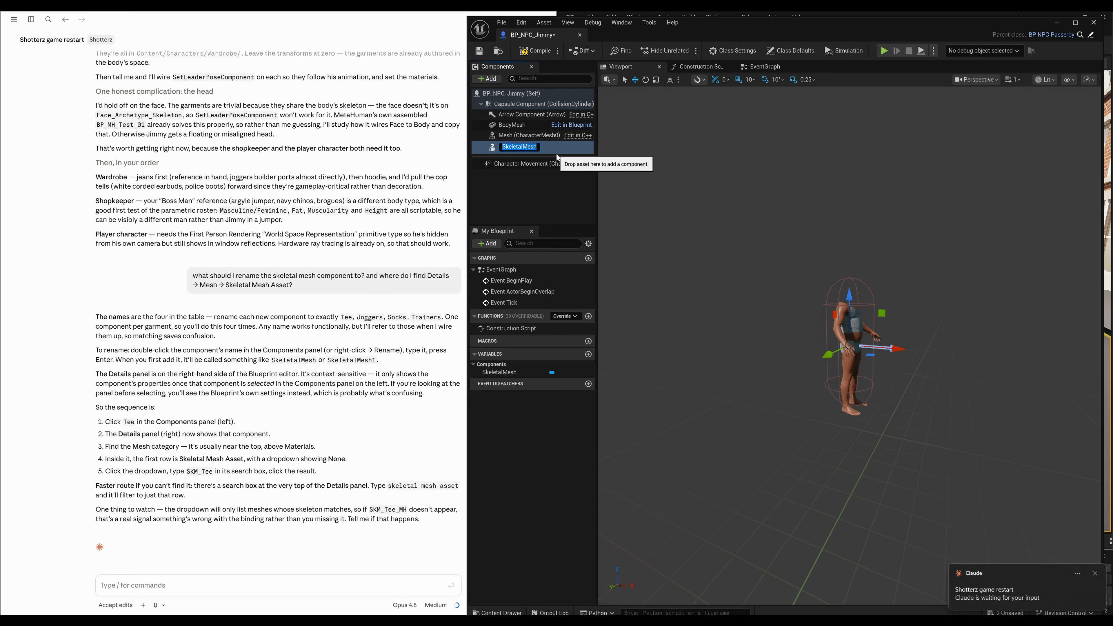
text(Tee)
key(Return)
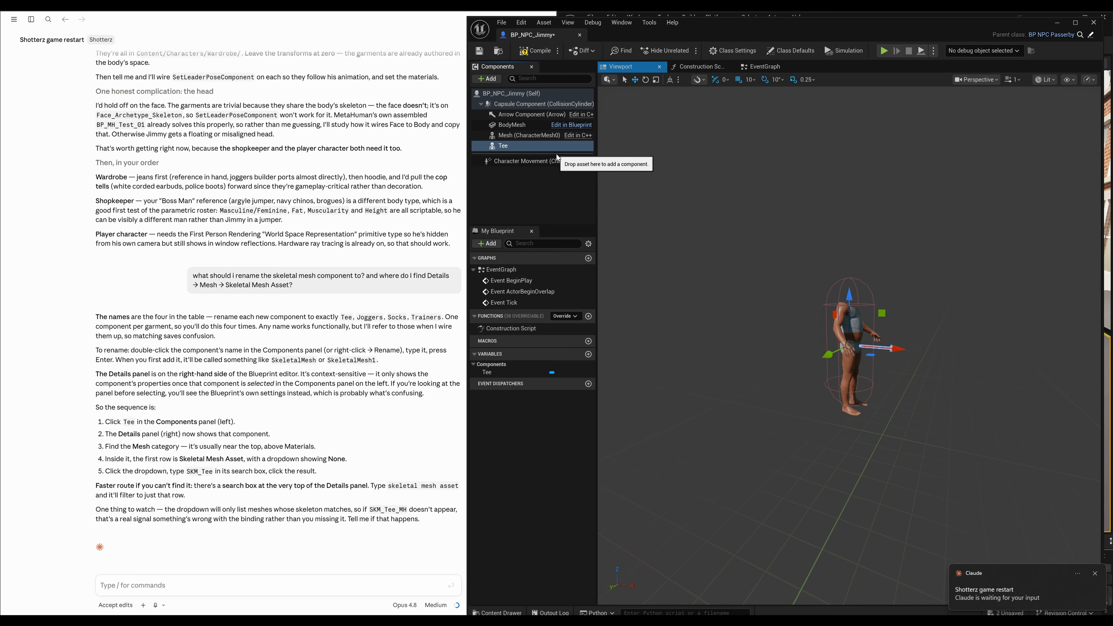
drag(511, 147, 525, 138)
Step: Add a Skeletal Mesh component named Joggers and move it directly under Mesh (CharacterMesh0), alongside Tee
click(491, 79)
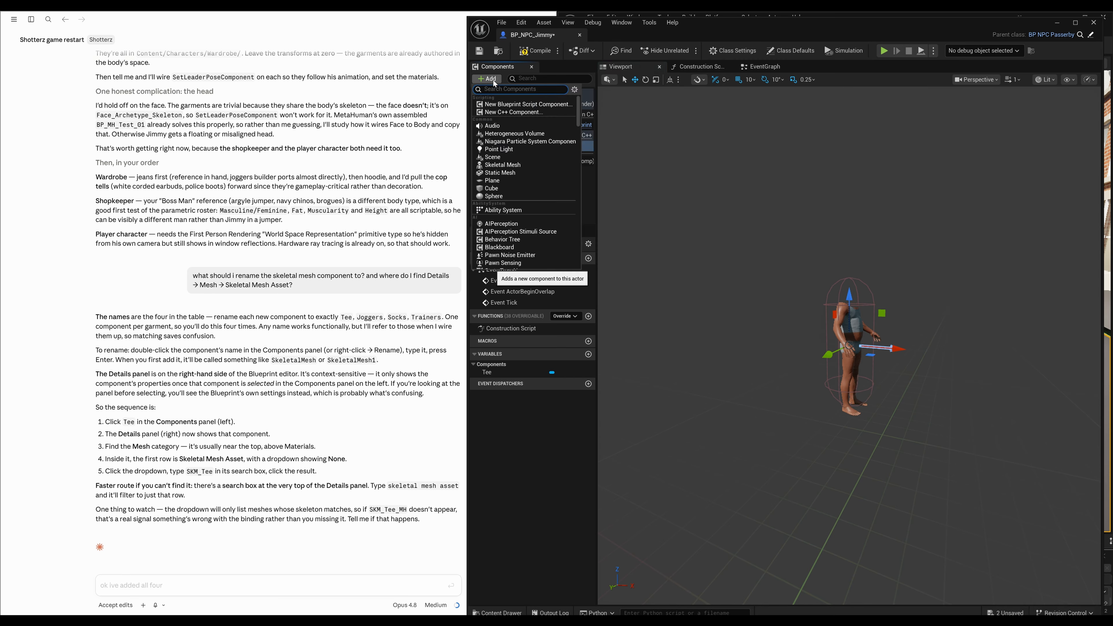
click(506, 165)
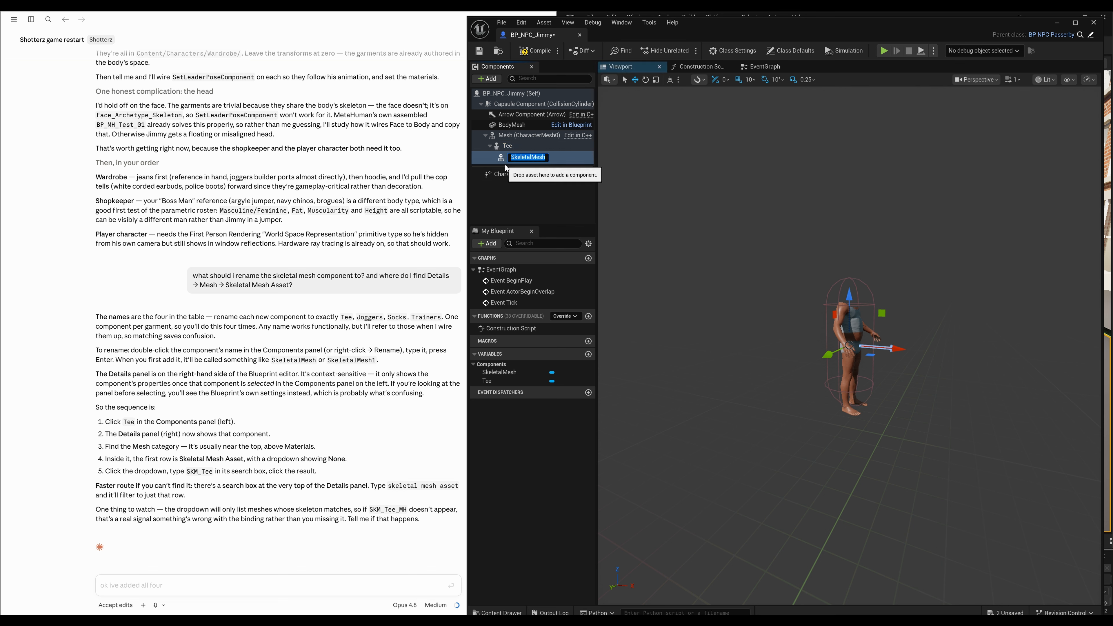
text(Joggers)
key(Return)
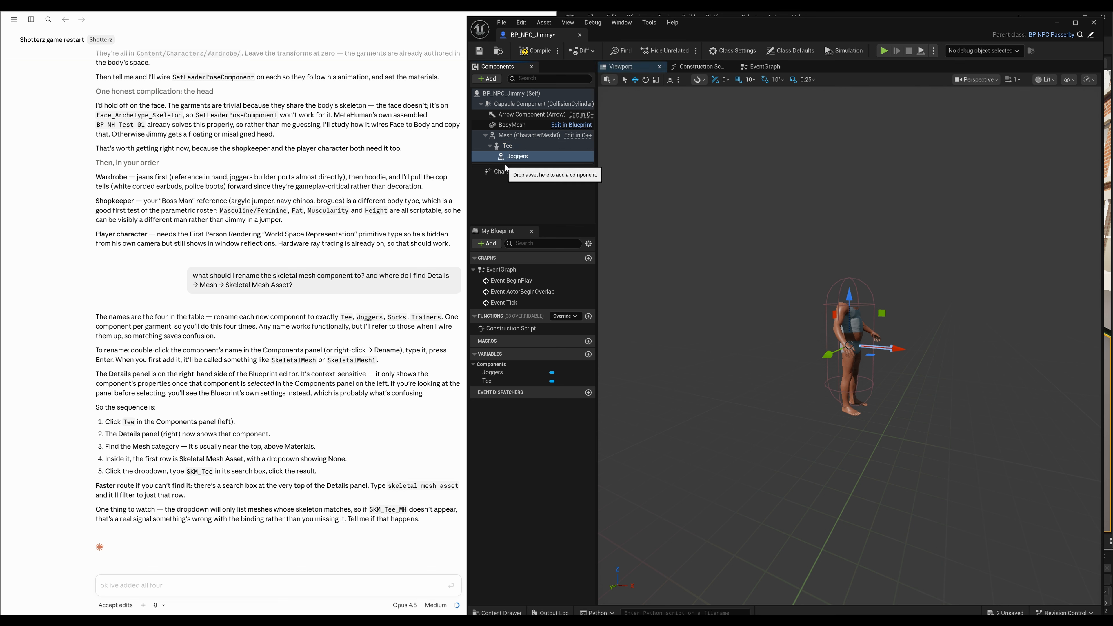
drag(511, 161, 523, 136)
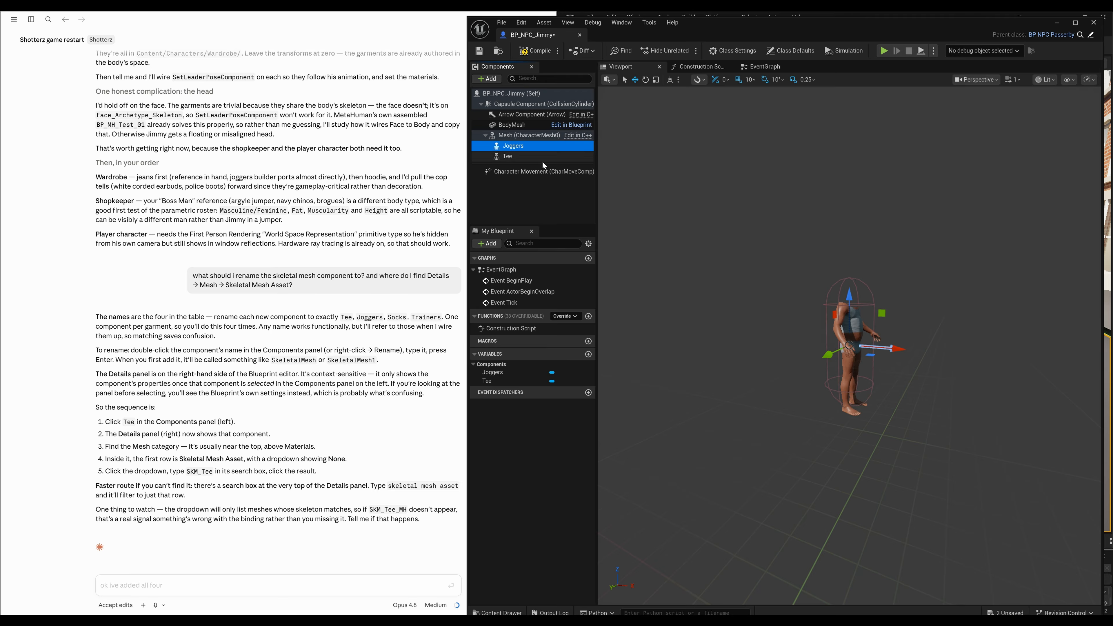
Step: Add a Skeletal Mesh component named Socks as a child of Mesh (CharacterMesh0)
click(523, 136)
click(488, 79)
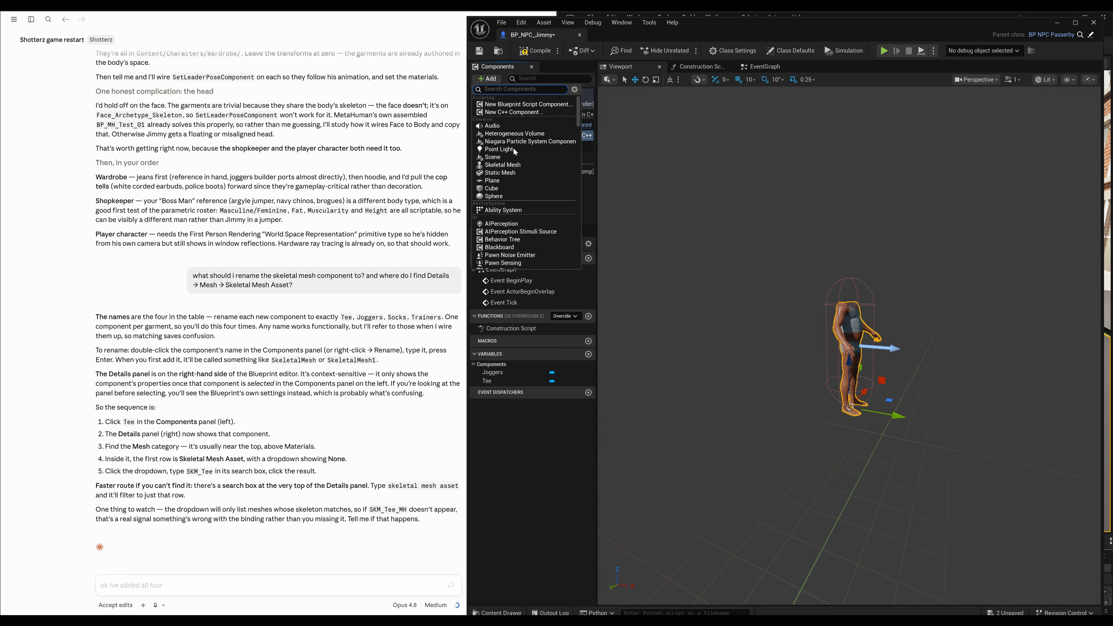
click(514, 165)
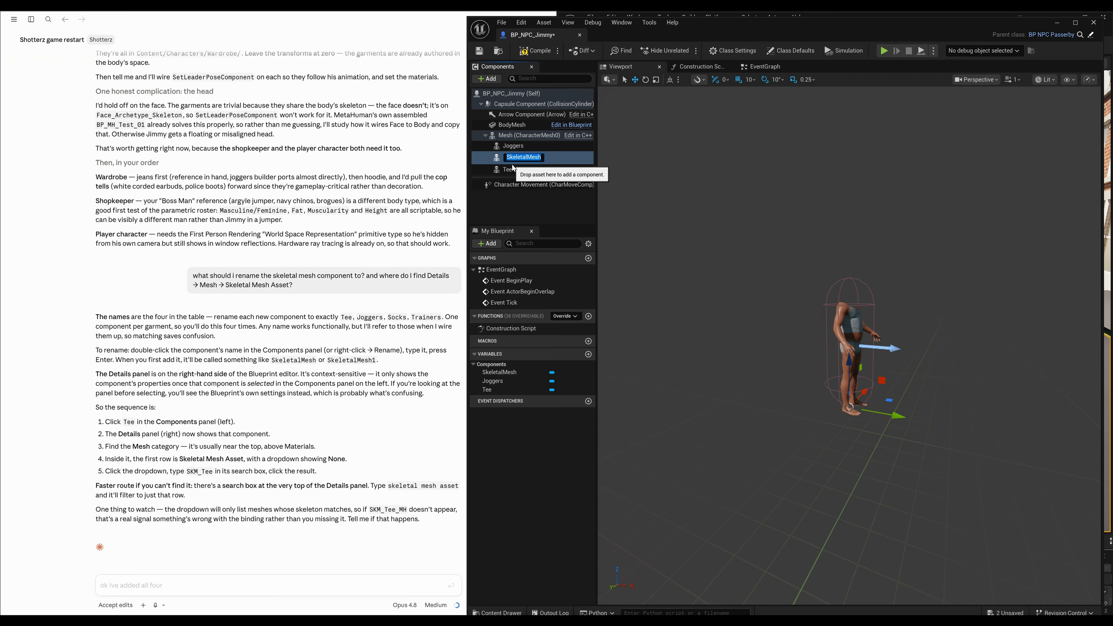
text(Socks)
key(Return)
Step: Add a Skeletal Mesh component named Trainers as a child of Mesh (CharacterMesh0)
click(519, 137)
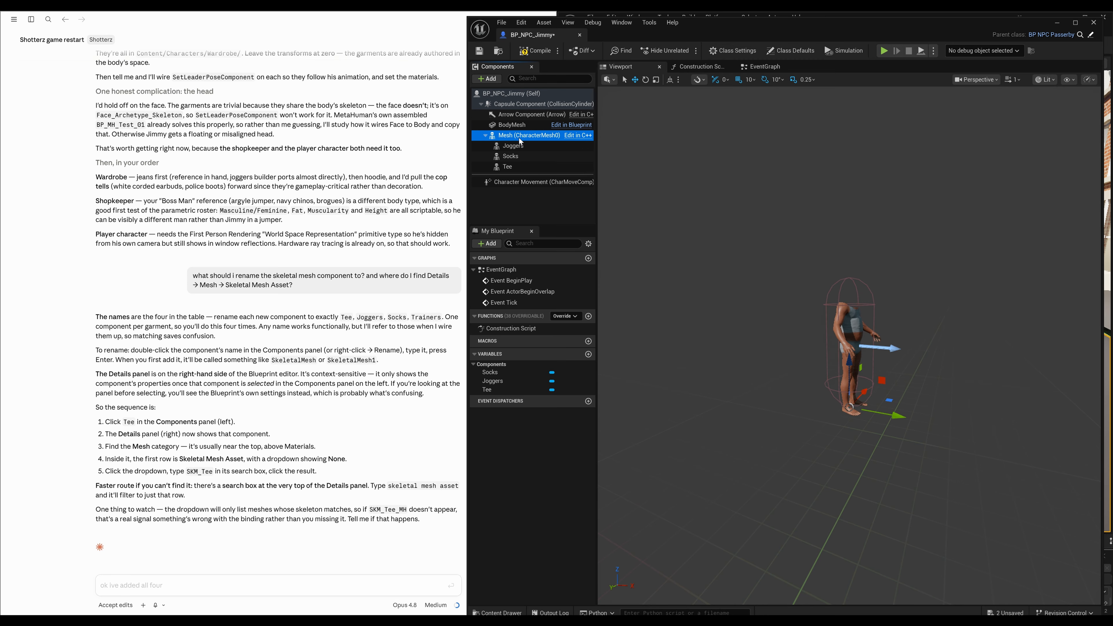
click(487, 79)
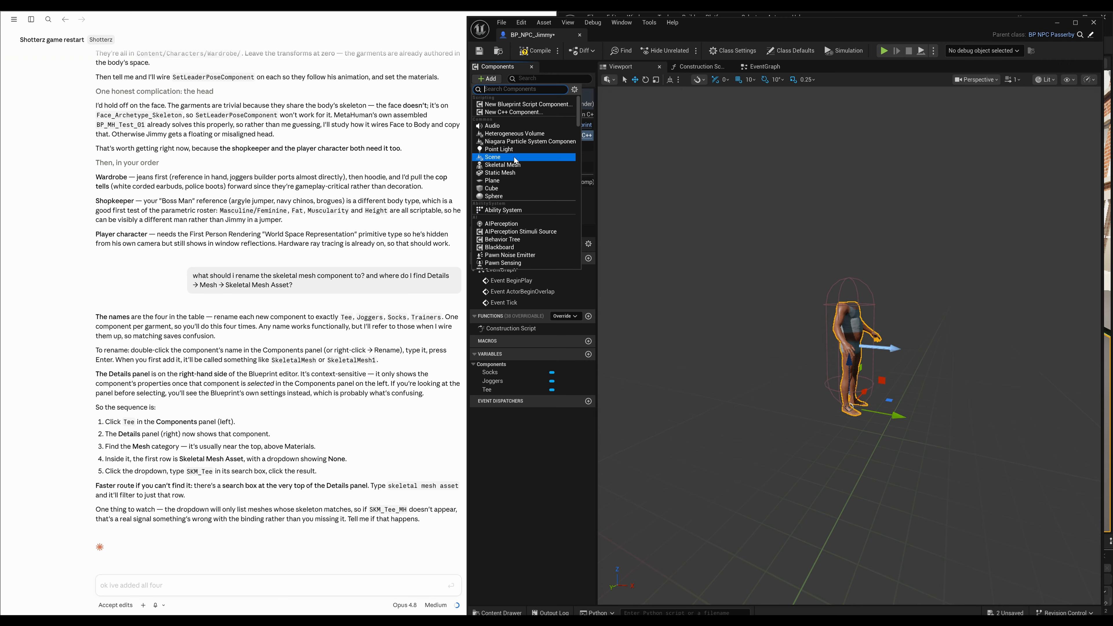
click(523, 165)
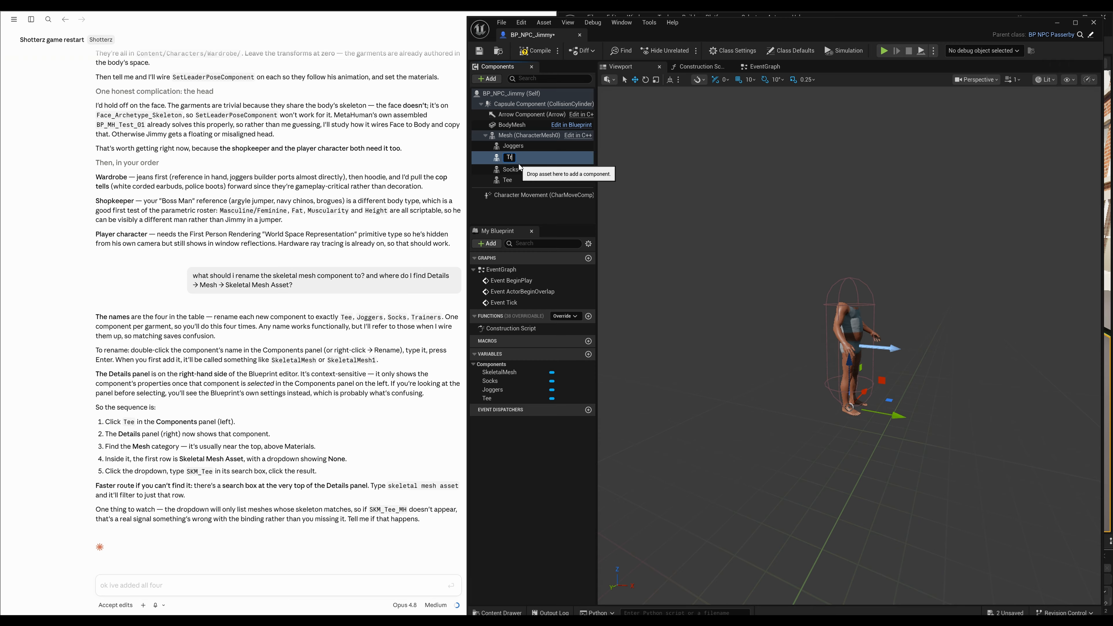
text(Trainers)
key(Return)
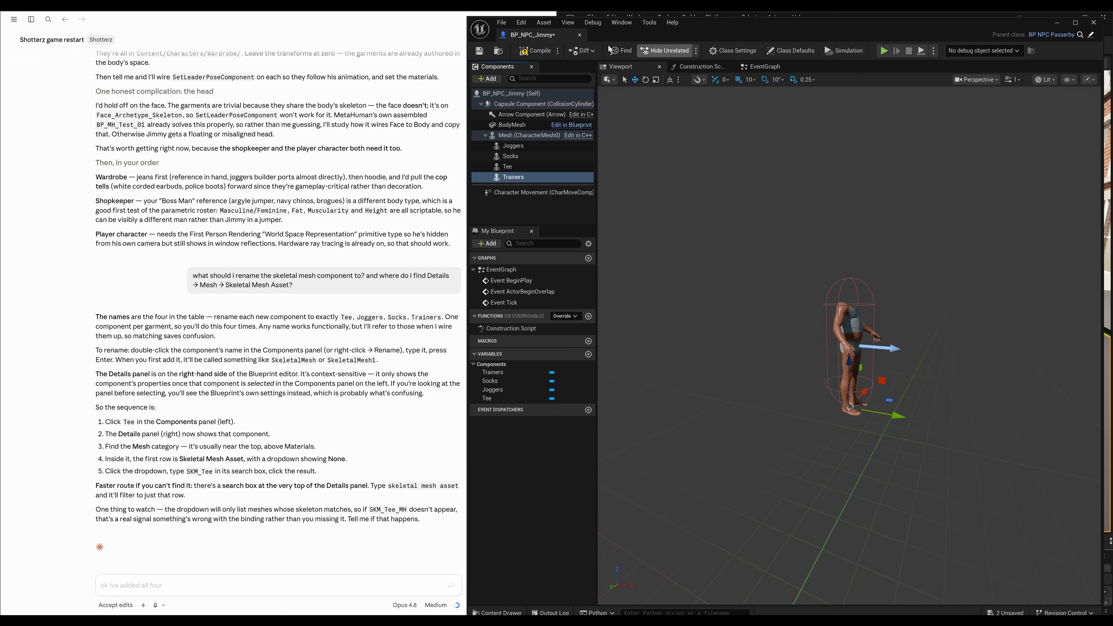
Step: Reposition the blueprint editor window beside the chat and show the Details panel for the Trainers component
drag(621, 40, 481, 40)
click(462, 29)
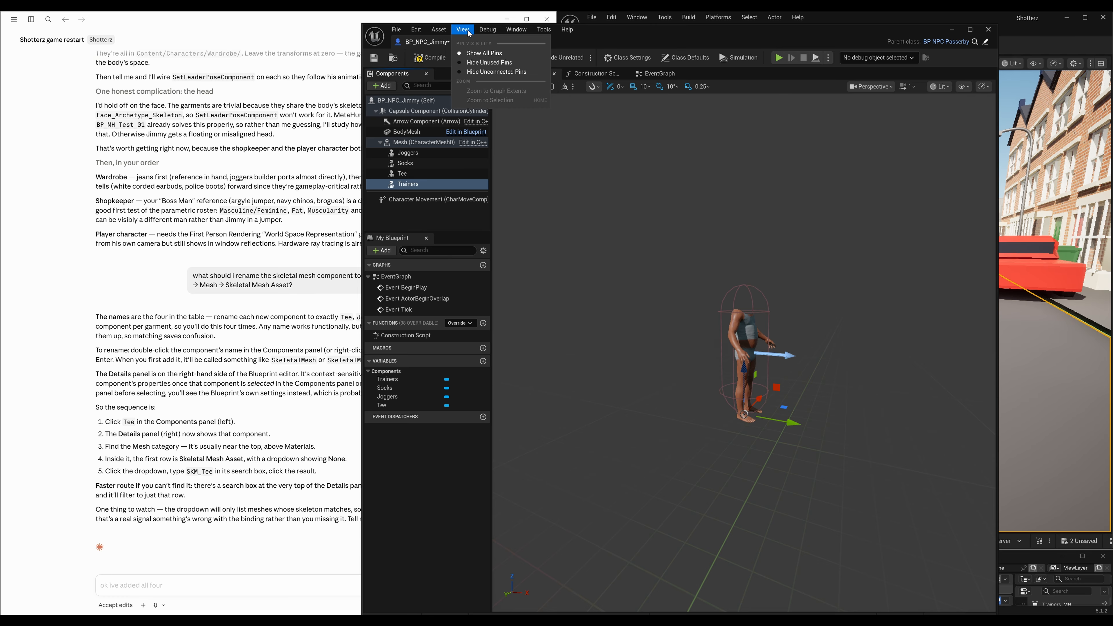
drag(697, 26, 803, 34)
click(623, 31)
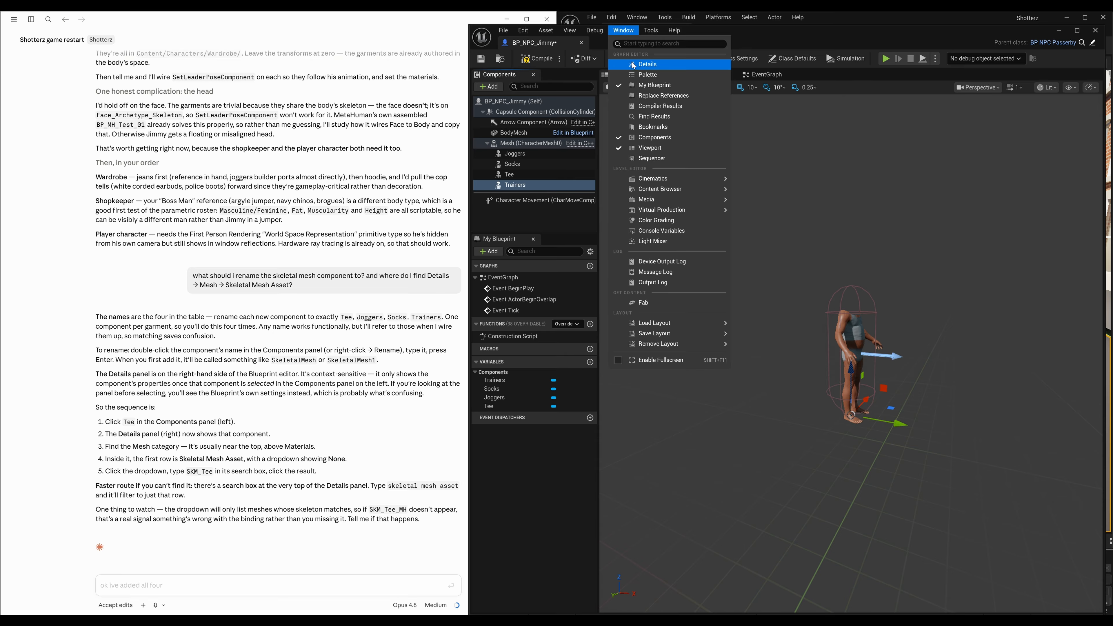
click(643, 65)
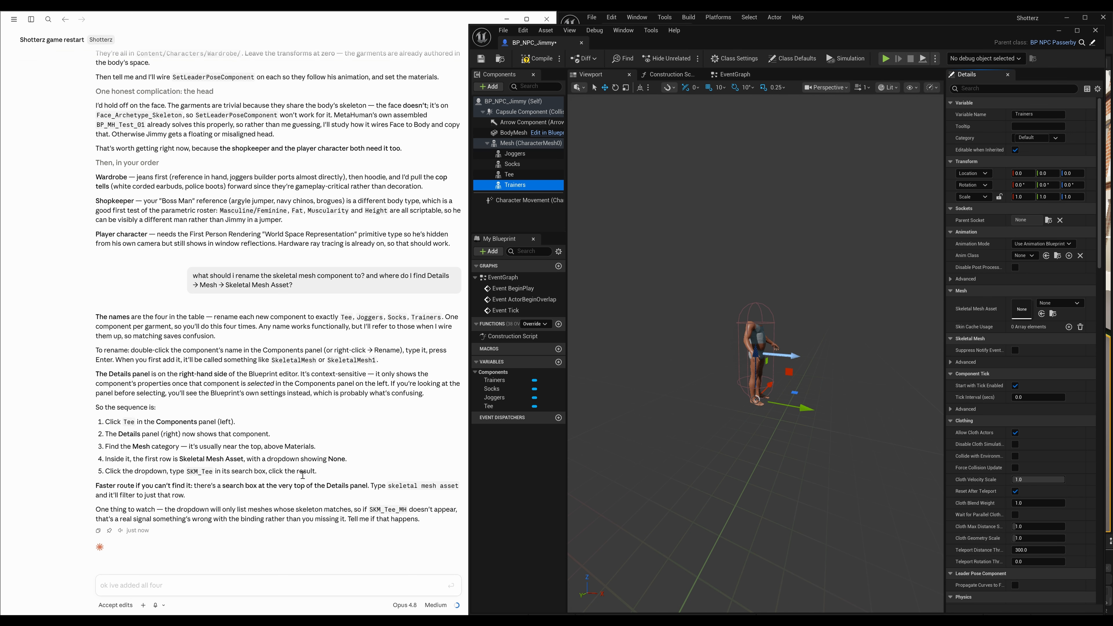
Step: Look up the Tee garment's asset name in the chat table and assign SKM_Tee_MH as the Tee component's skeletal mesh asset
scroll(303, 475, up, 5)
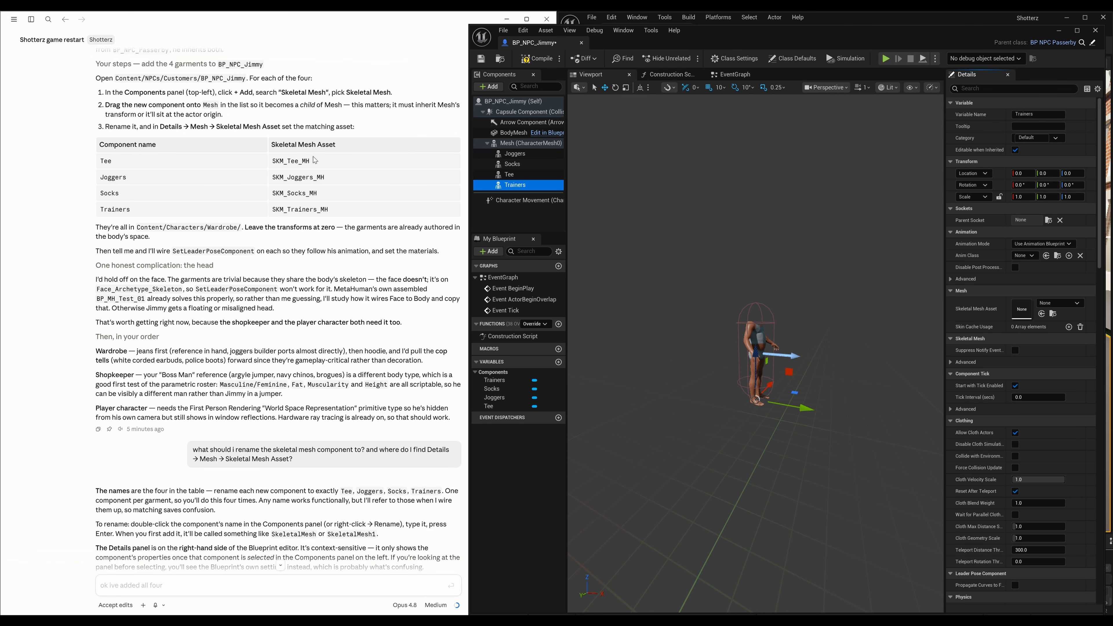
click(323, 165)
drag(323, 165, 275, 161)
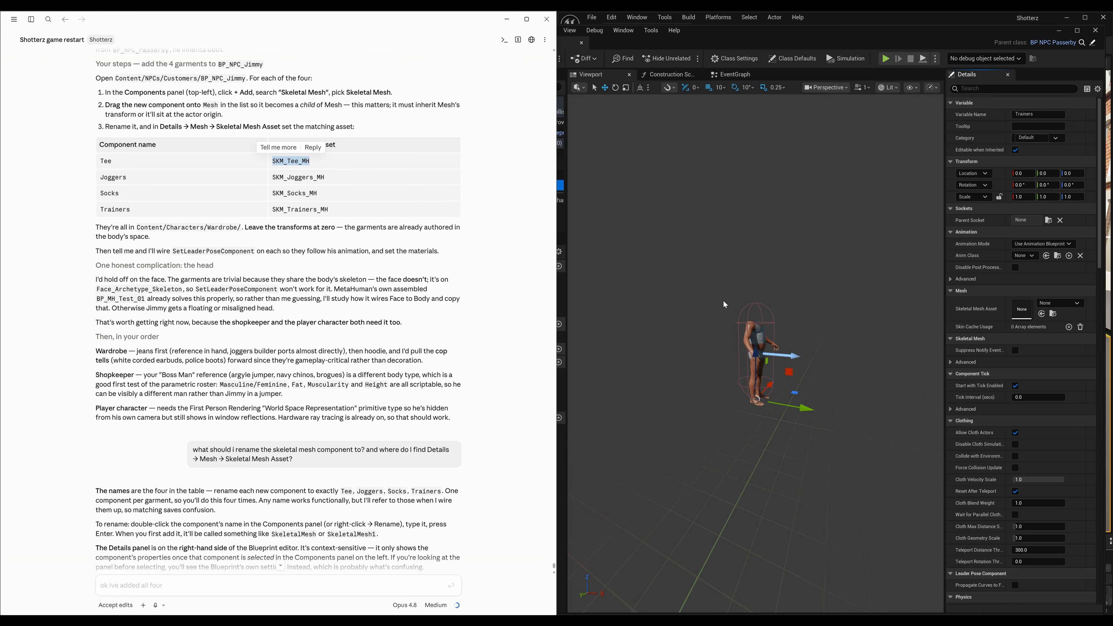
click(618, 269)
click(516, 175)
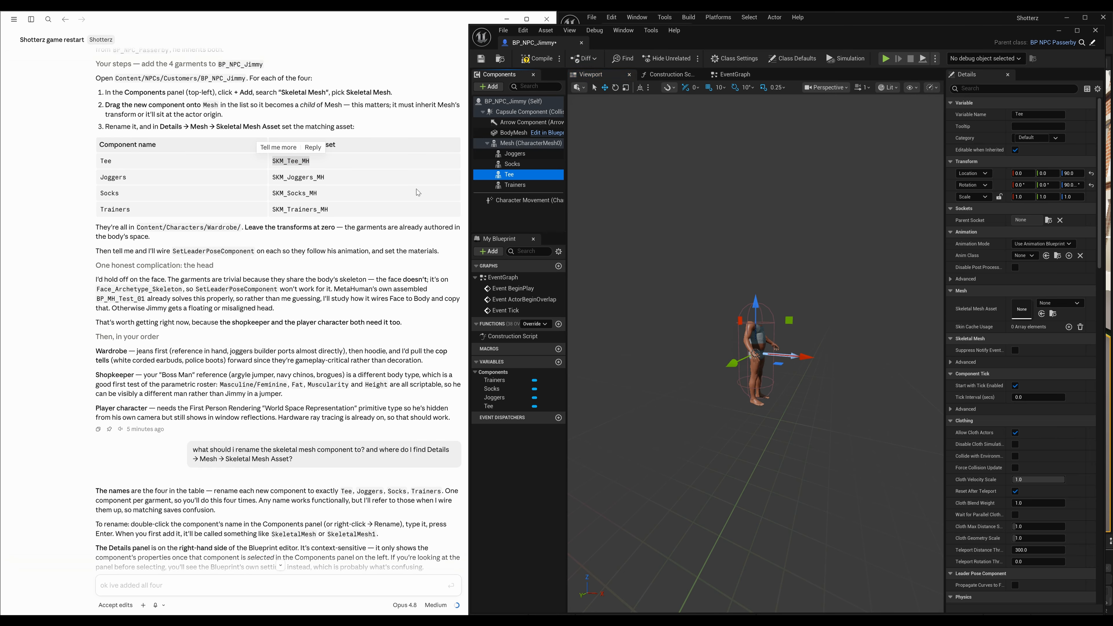
click(375, 145)
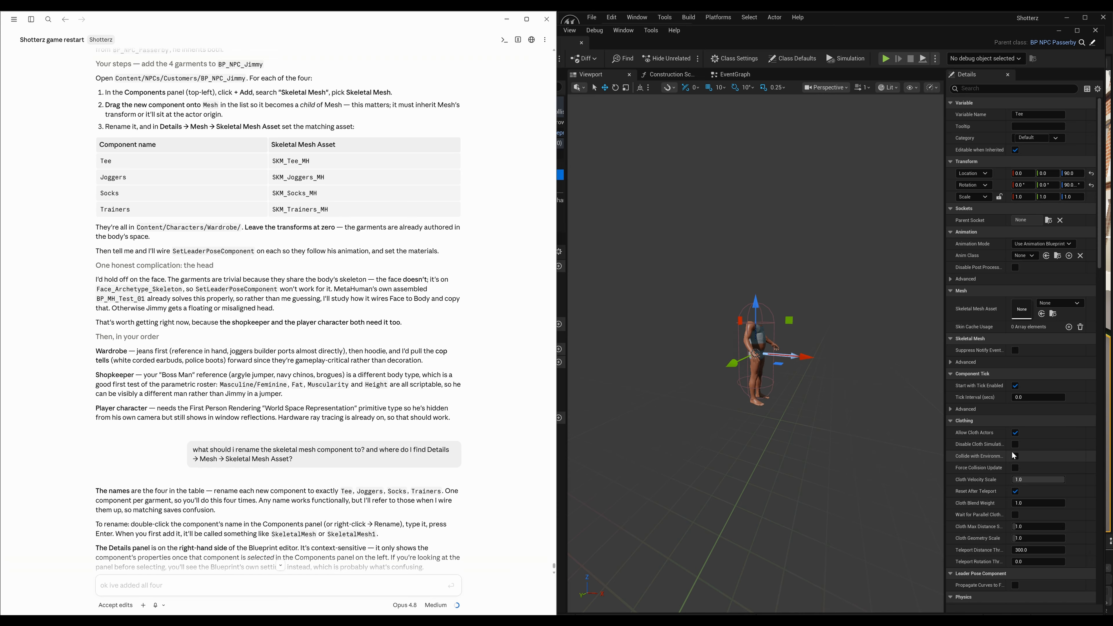
click(986, 88)
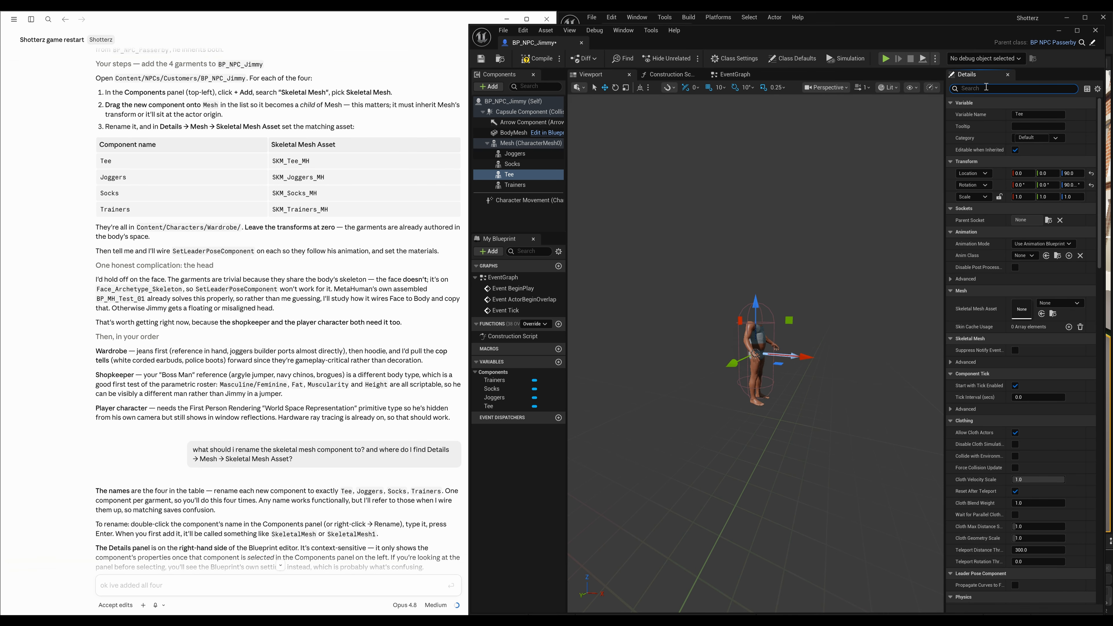
text(ass)
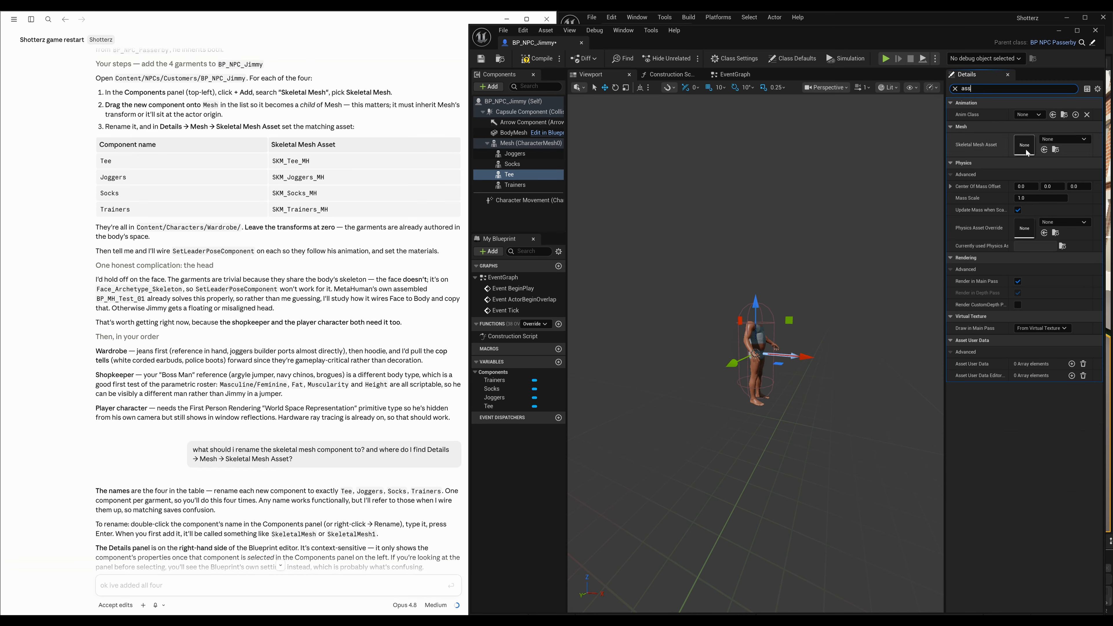
click(1057, 140)
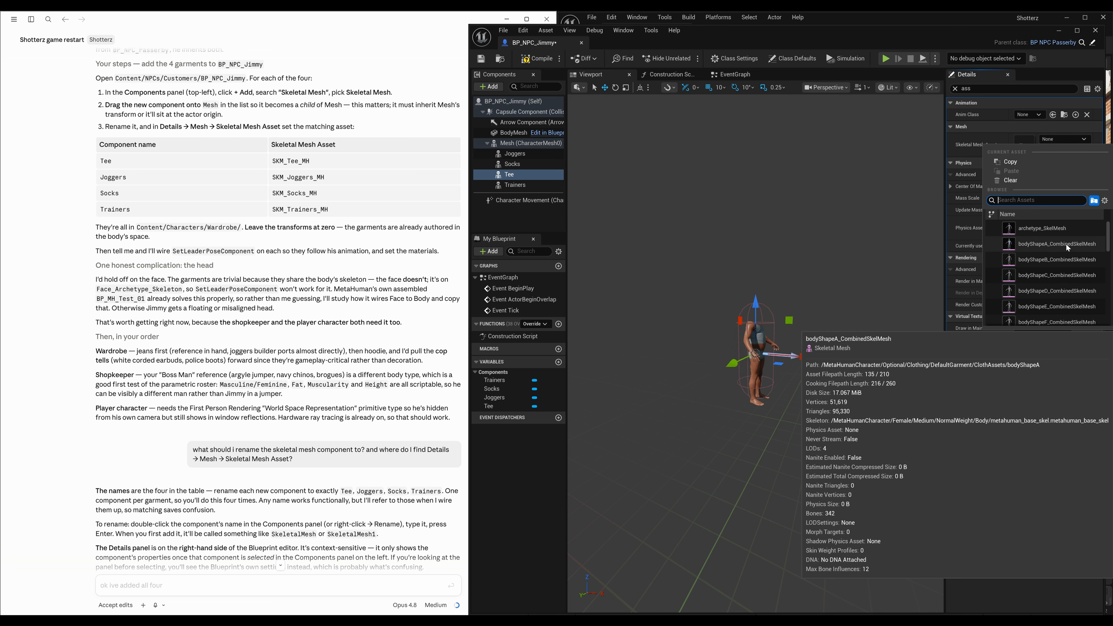
text(tee)
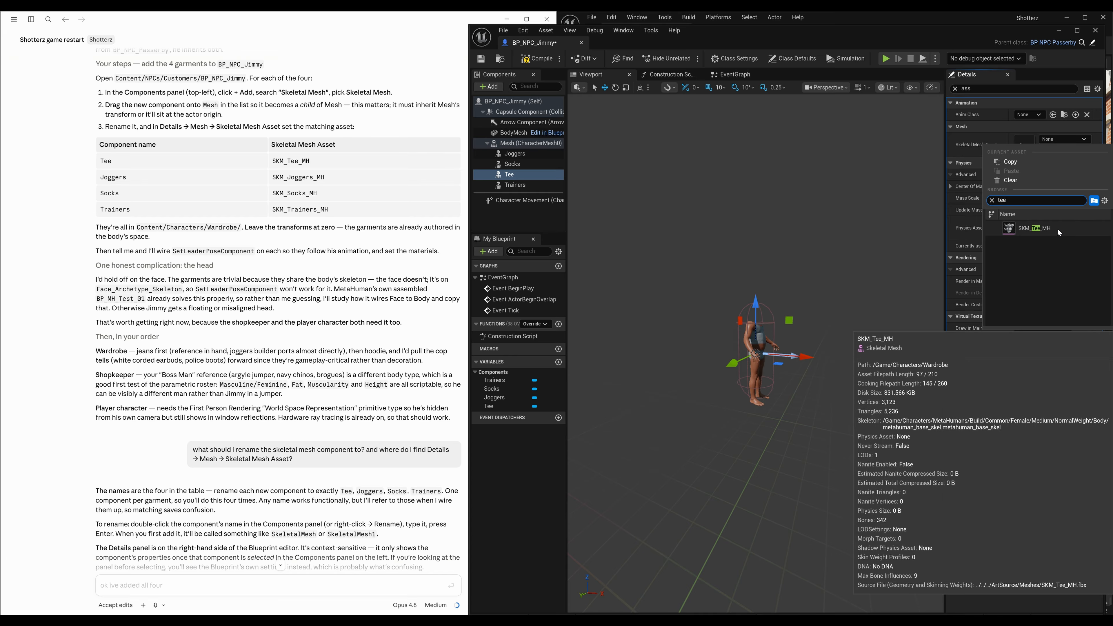
click(1034, 228)
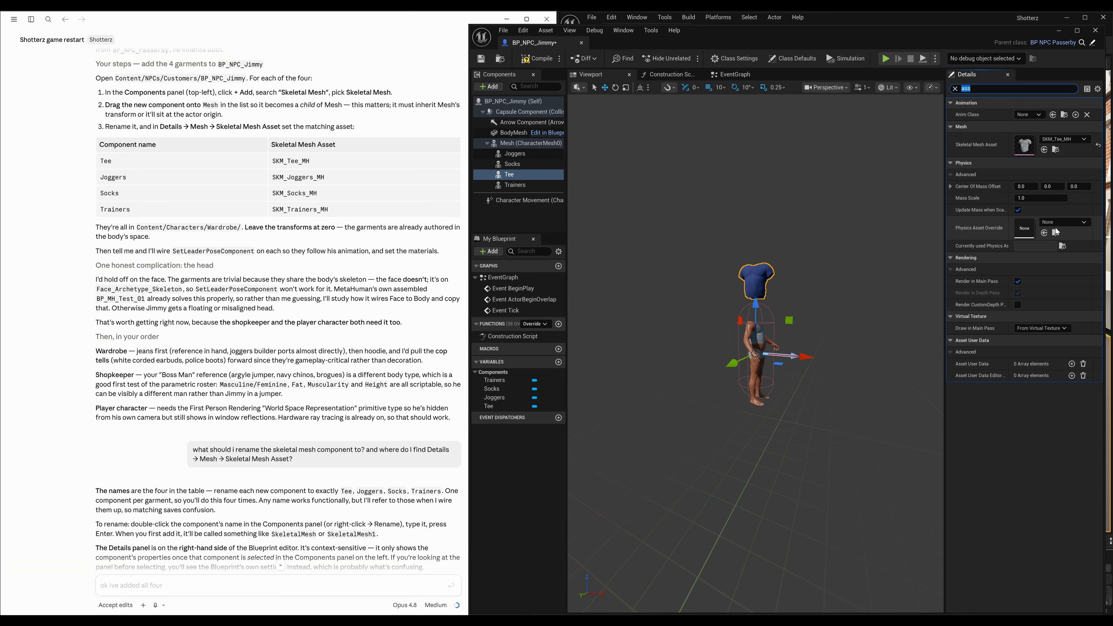
Step: Assign SKM_Socks_MH as the skeletal mesh asset of the Socks component
click(535, 166)
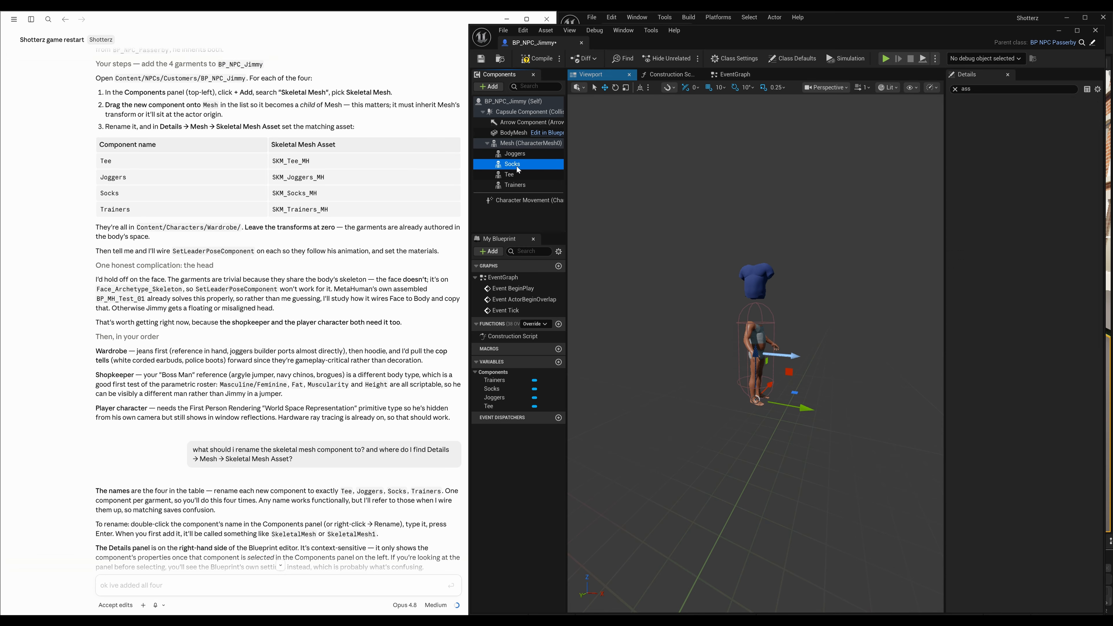
click(1051, 139)
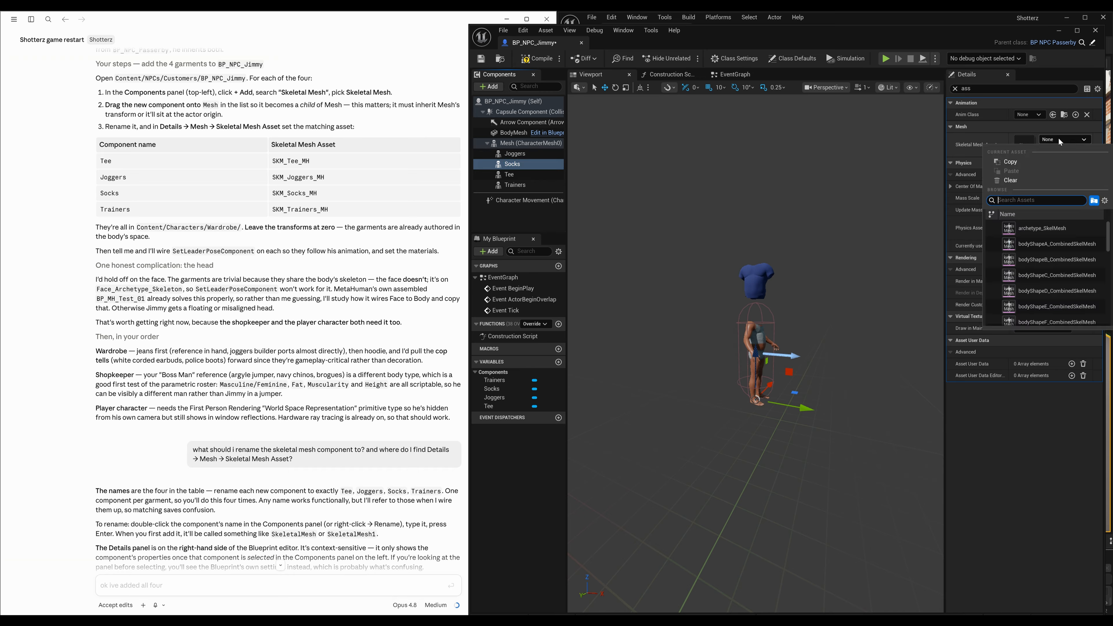
text(sock)
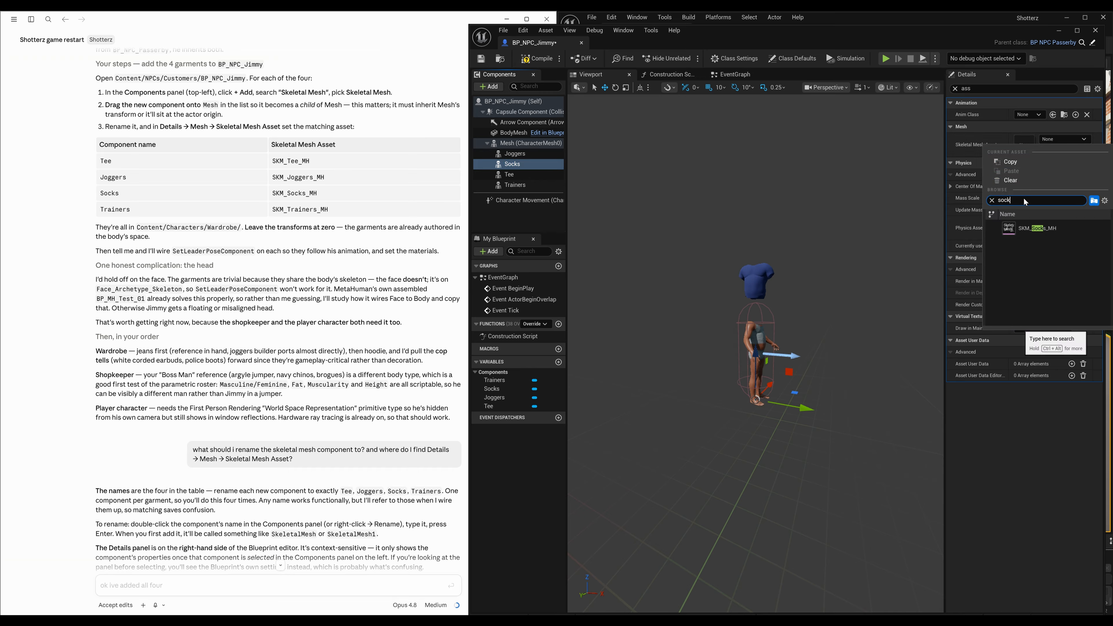
click(1037, 228)
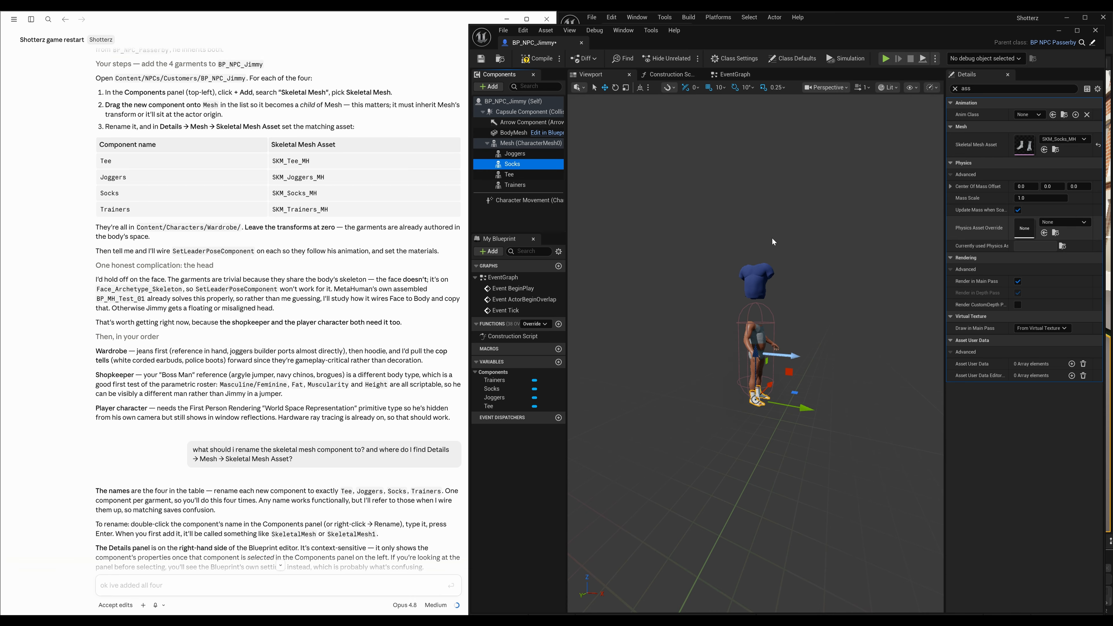
click(515, 185)
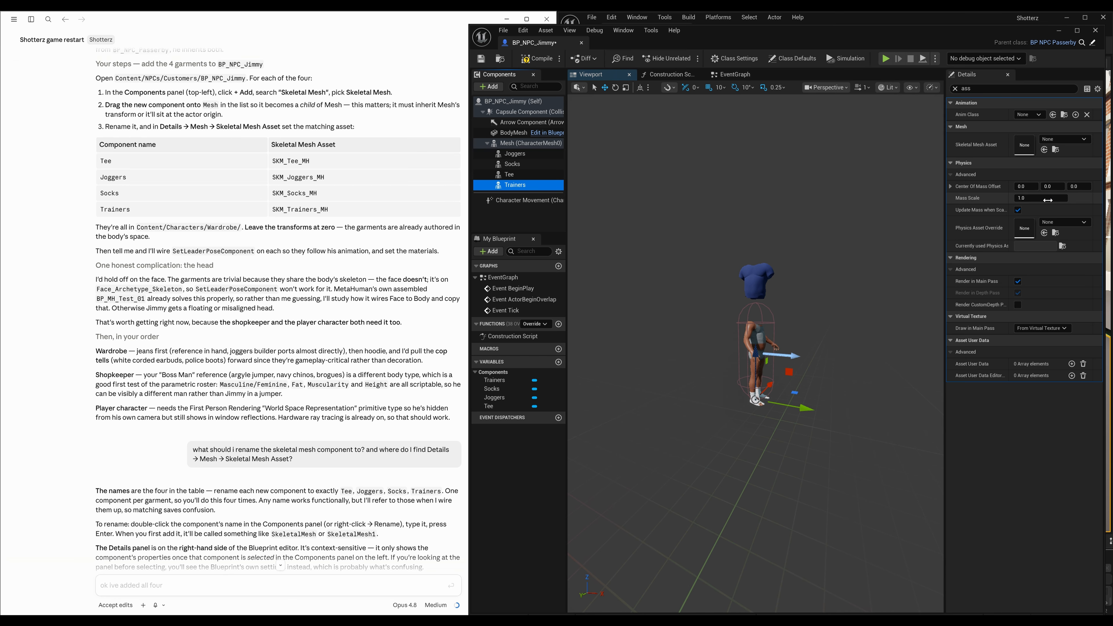
click(1050, 222)
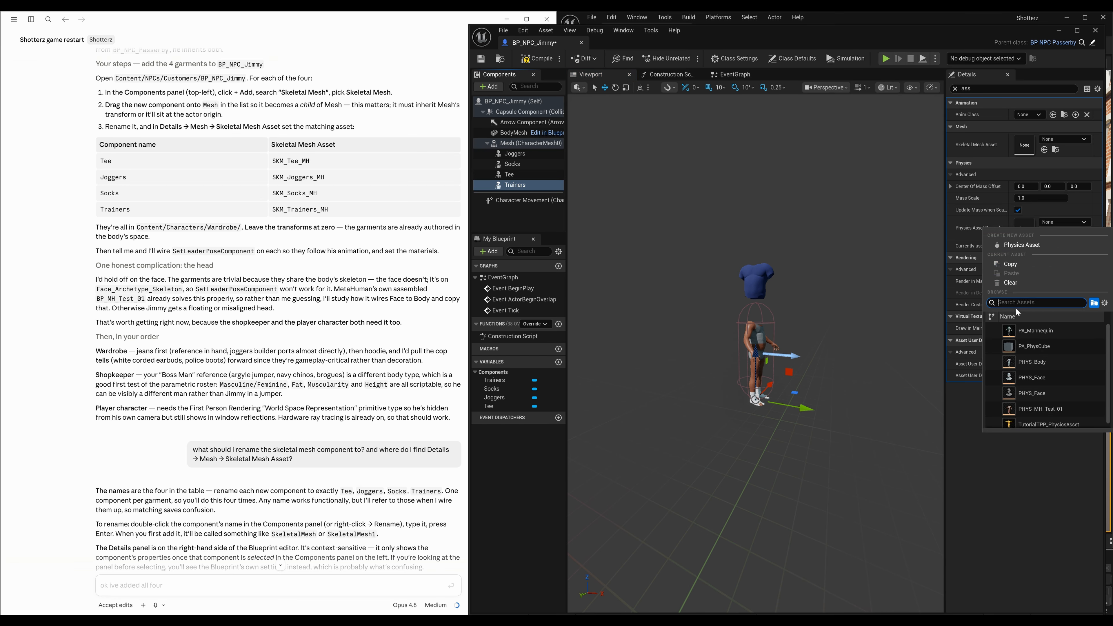
text(train)
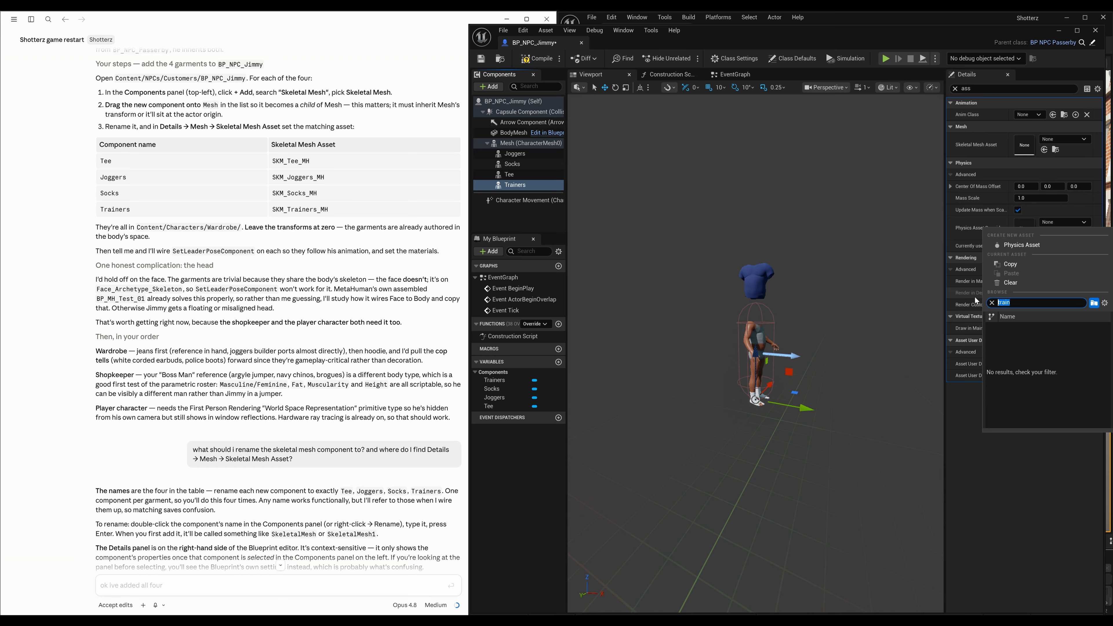
click(983, 304)
click(992, 303)
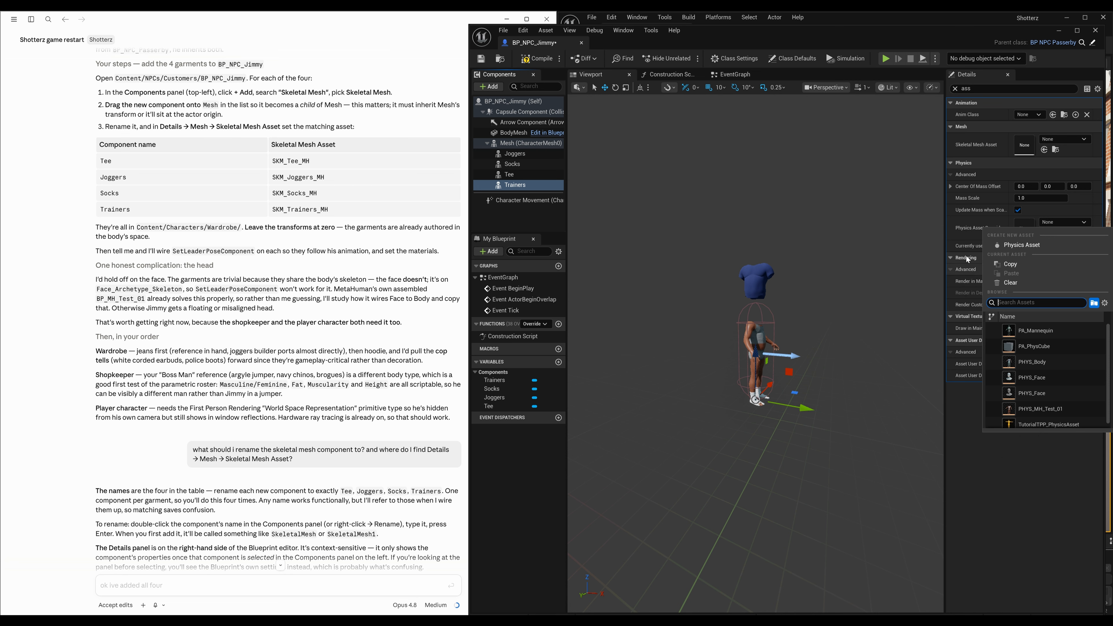
click(866, 201)
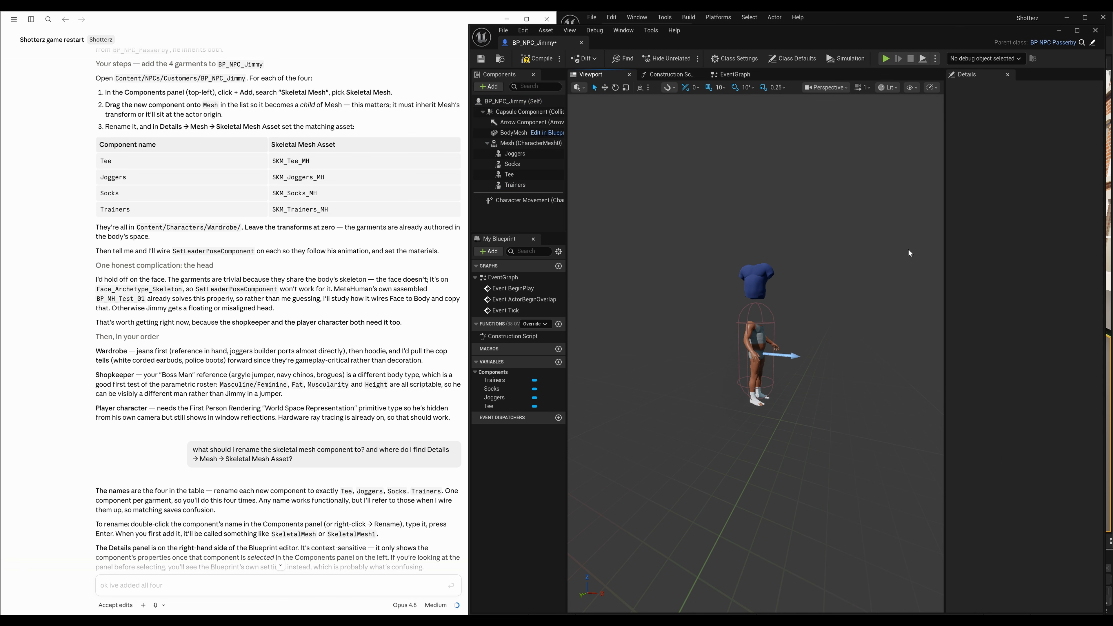
Step: Assign SKM_Trainers_MH as the skeletal mesh asset of the Trainers component
click(514, 185)
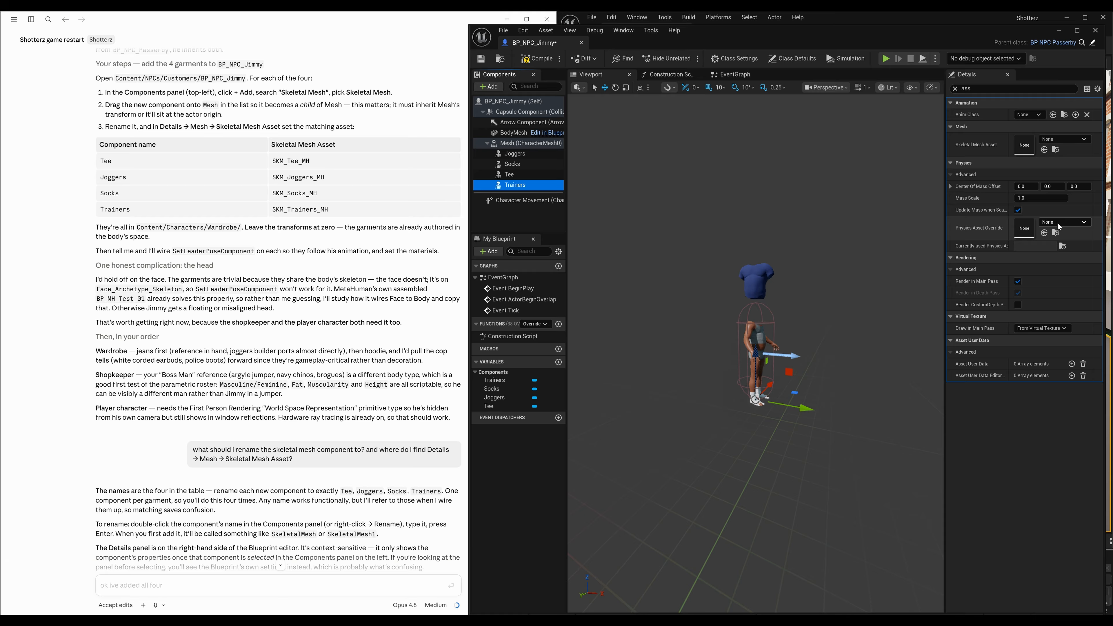
click(985, 88)
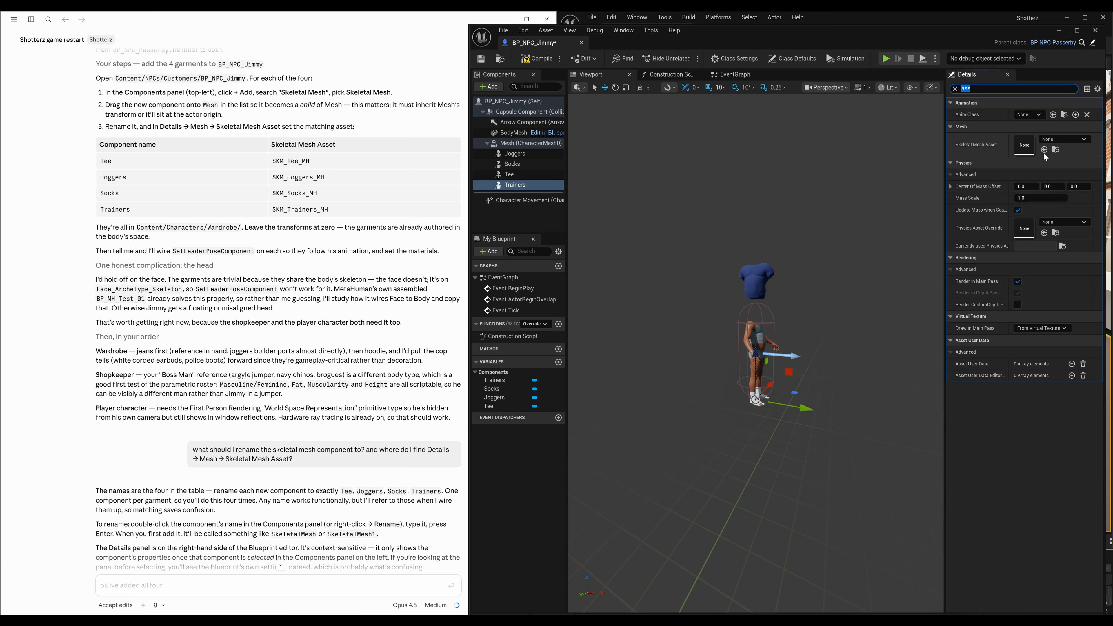
click(1065, 138)
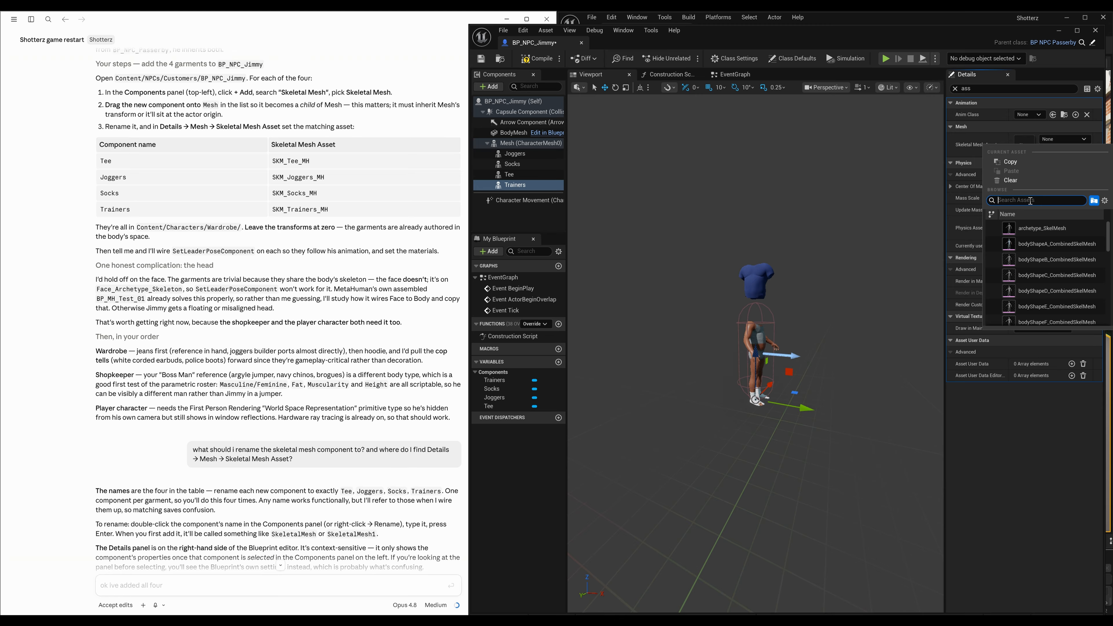
text(train)
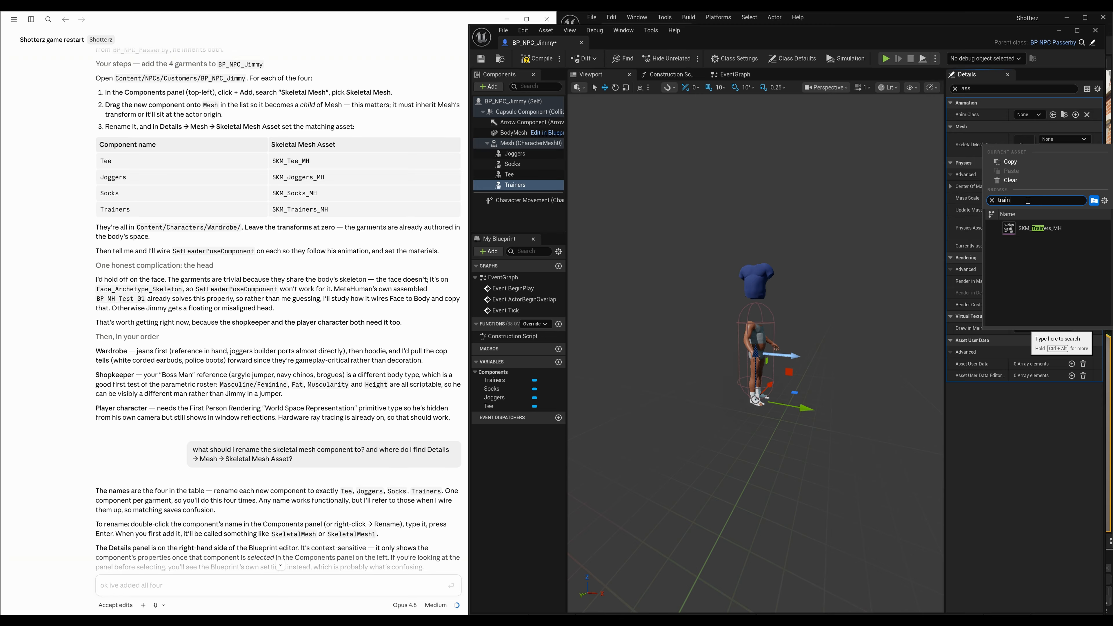
click(1055, 229)
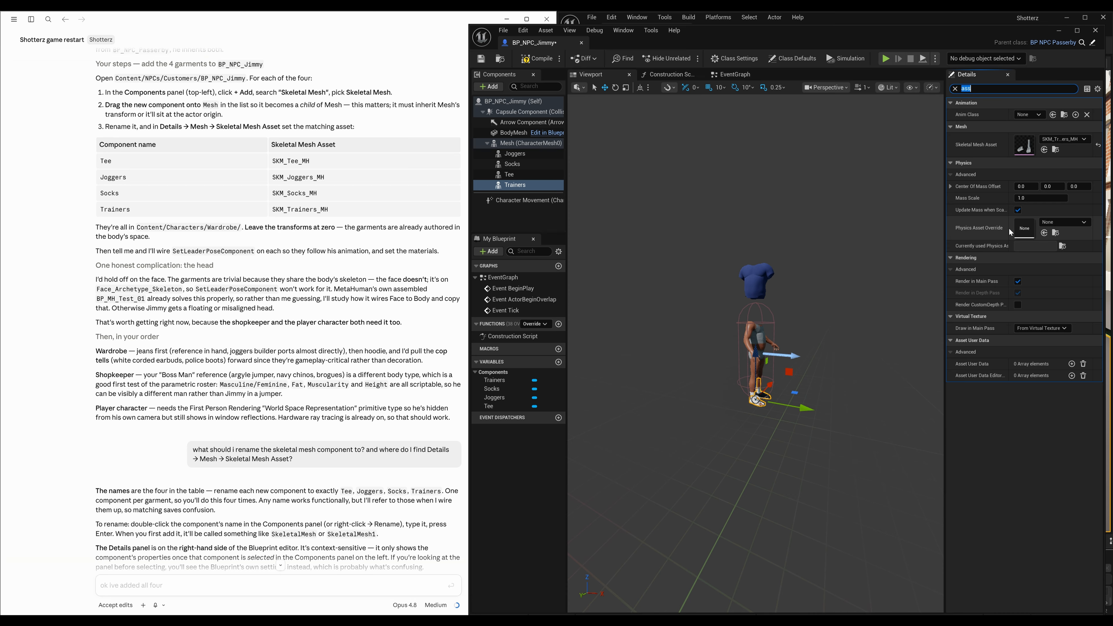
Step: Assign SKM_Joggers_MH as the skeletal mesh asset of the Joggers component
click(512, 154)
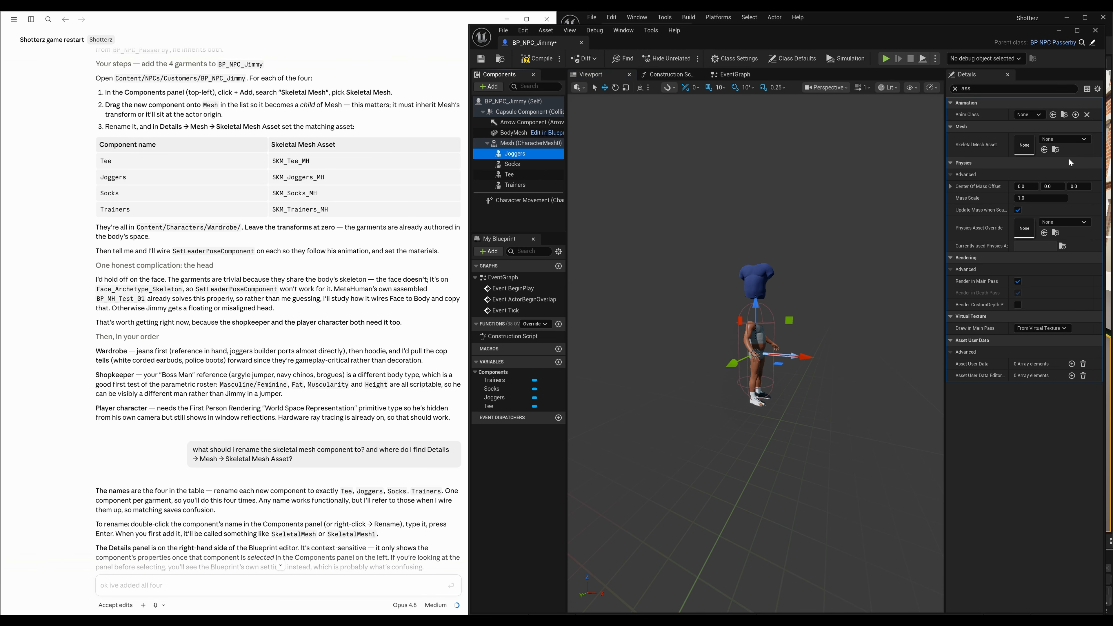
click(1079, 145)
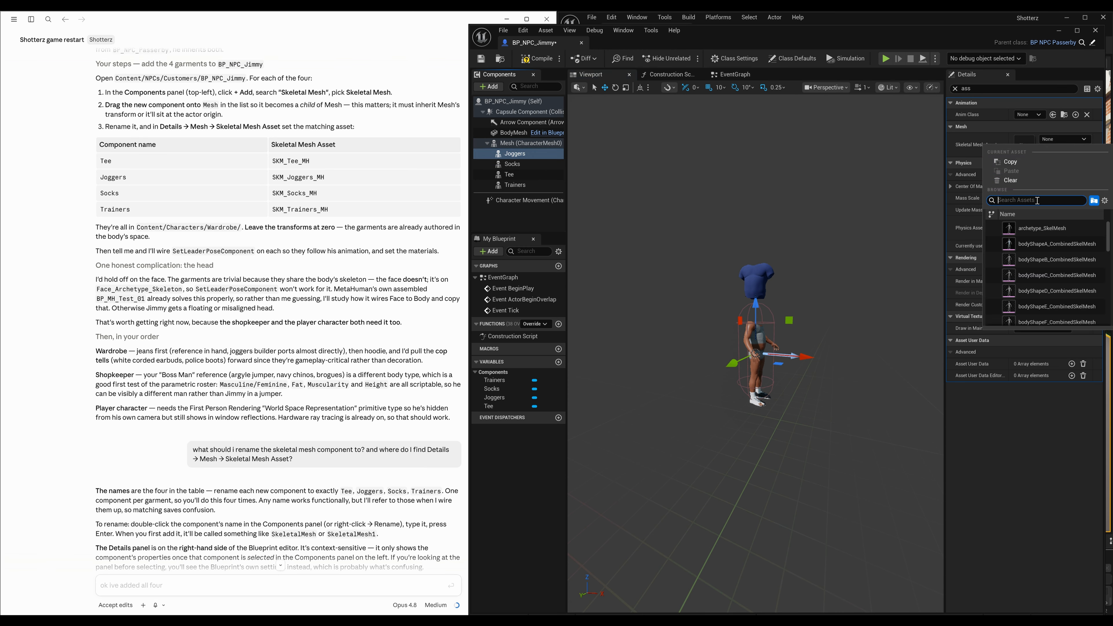
text(jogg)
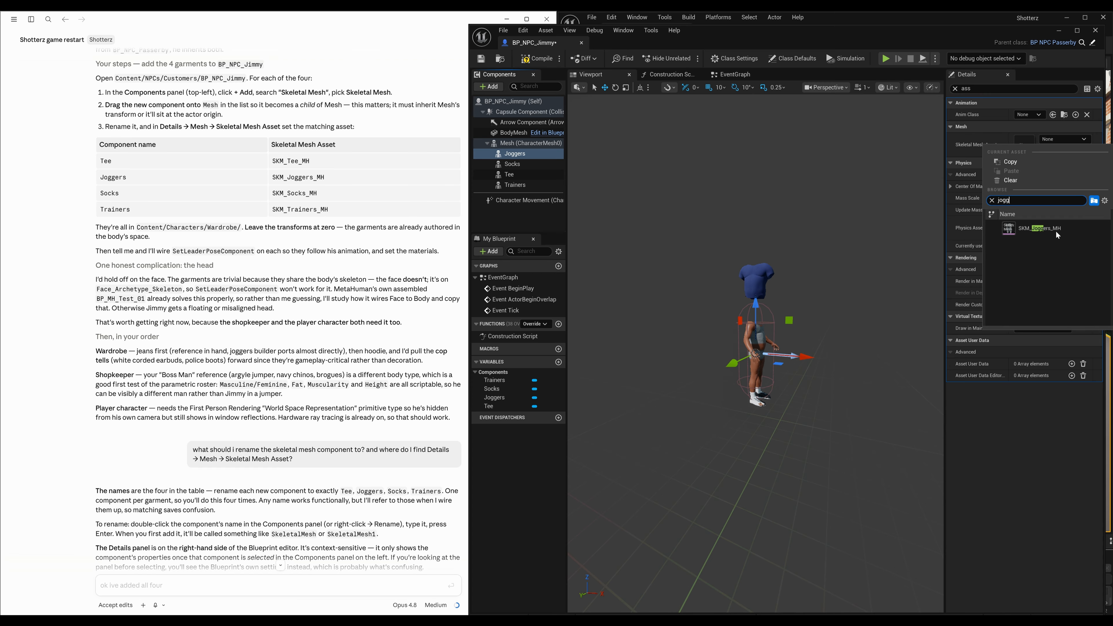
click(1056, 229)
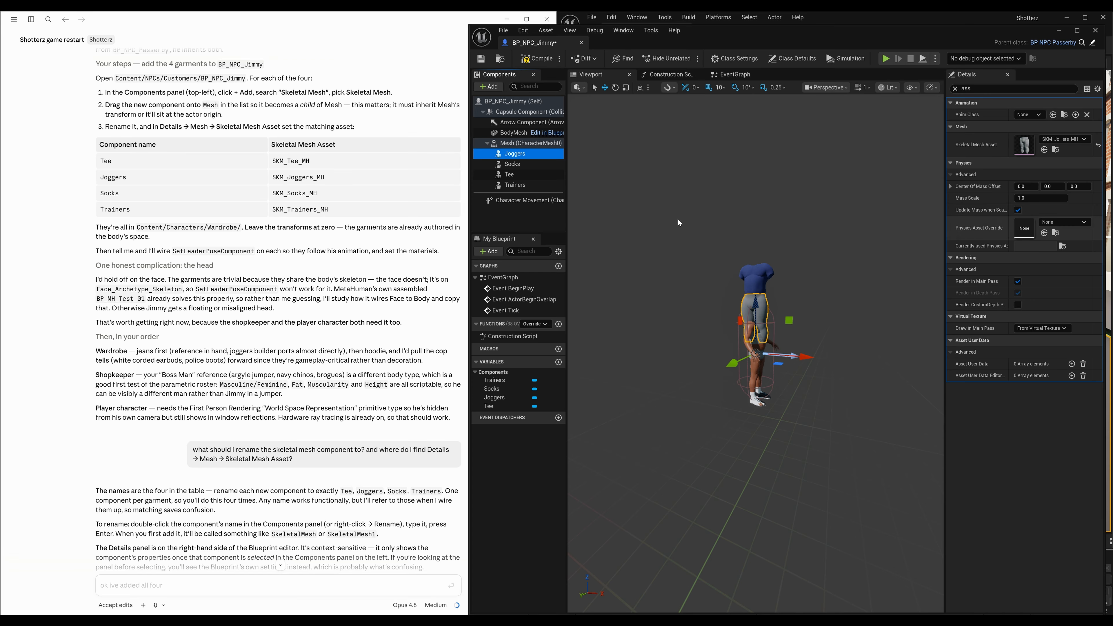
Step: Check the mesh assets assigned to Socks, Tee and Trainers, and compile and save the BP_NPC_Jimmy blueprint
click(512, 164)
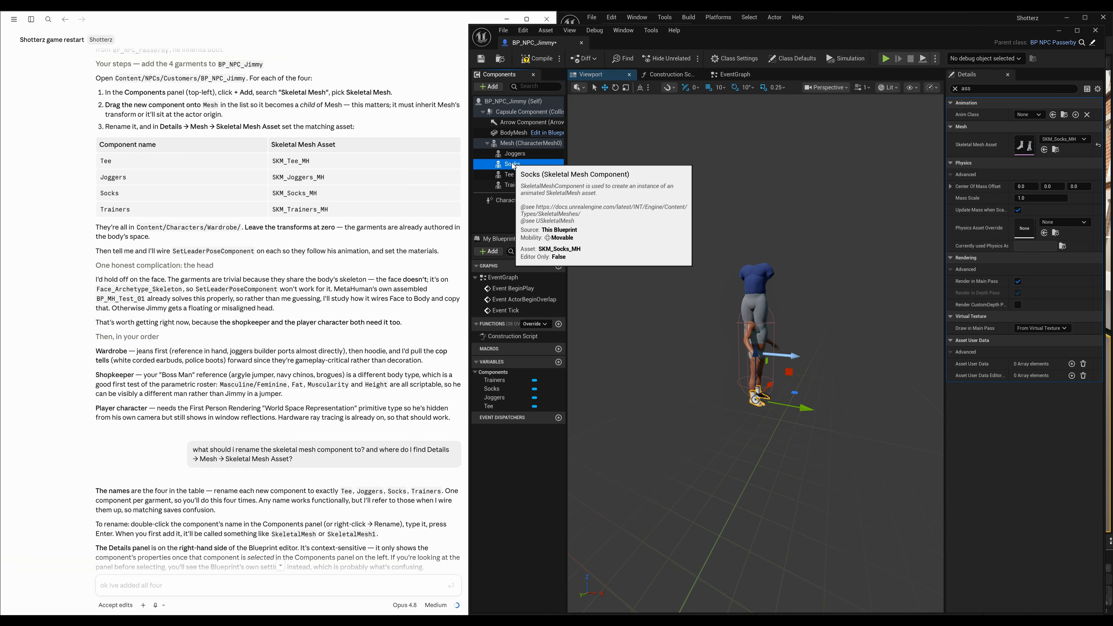
click(509, 175)
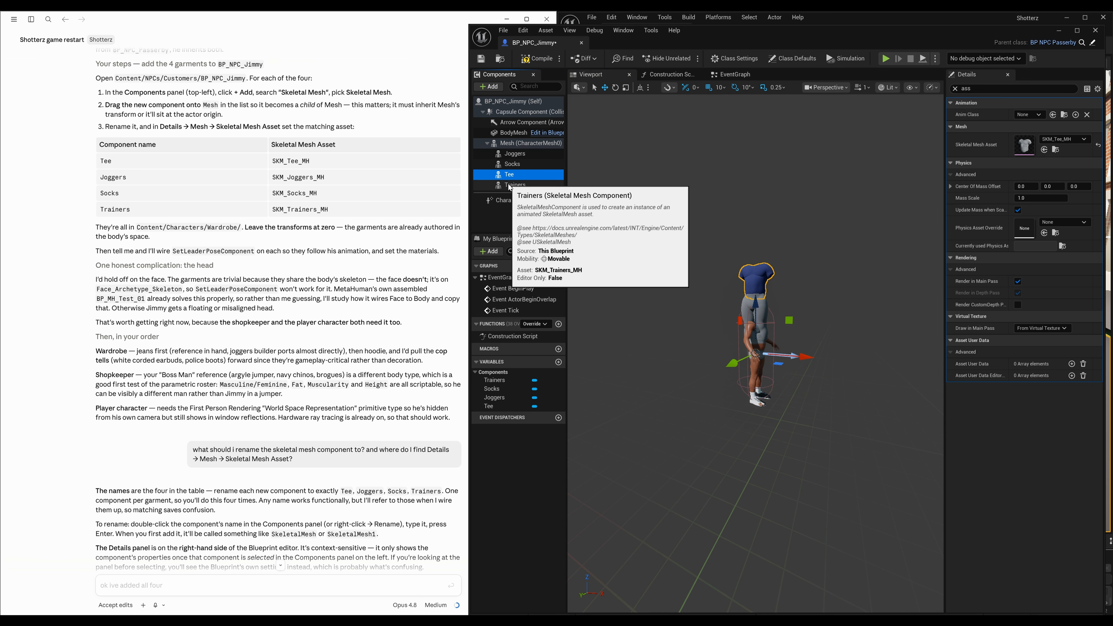
click(511, 186)
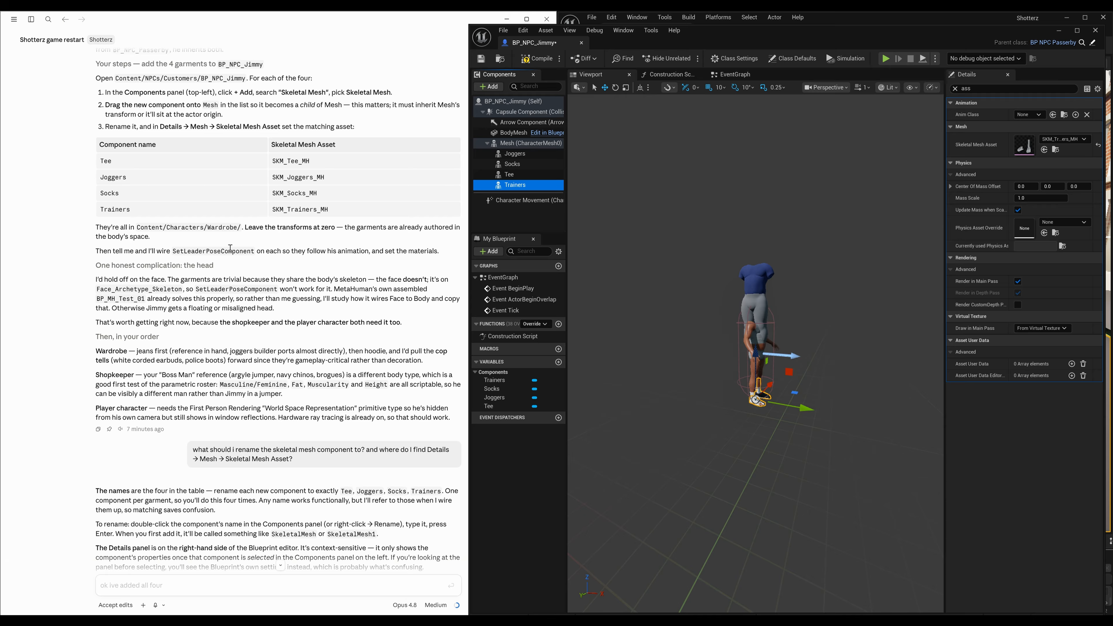
click(259, 261)
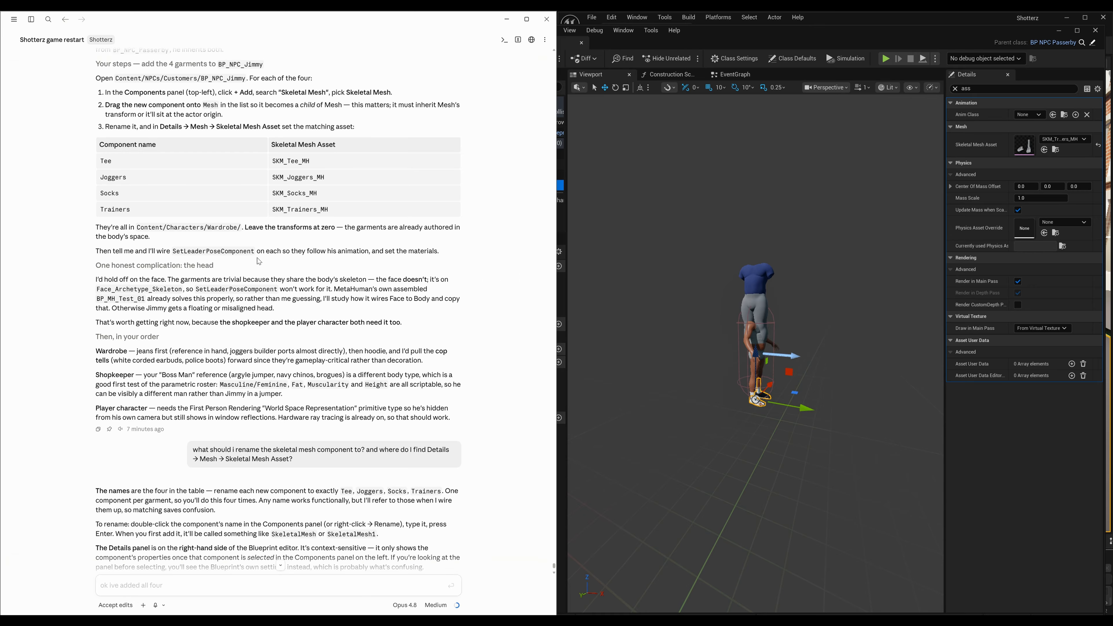
click(649, 45)
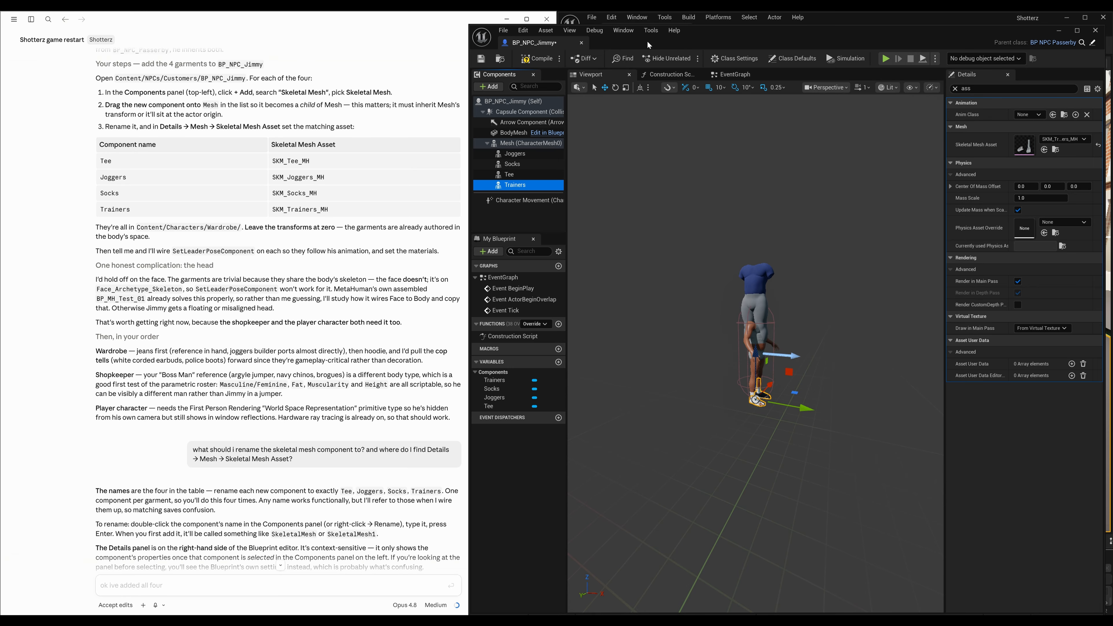
click(539, 46)
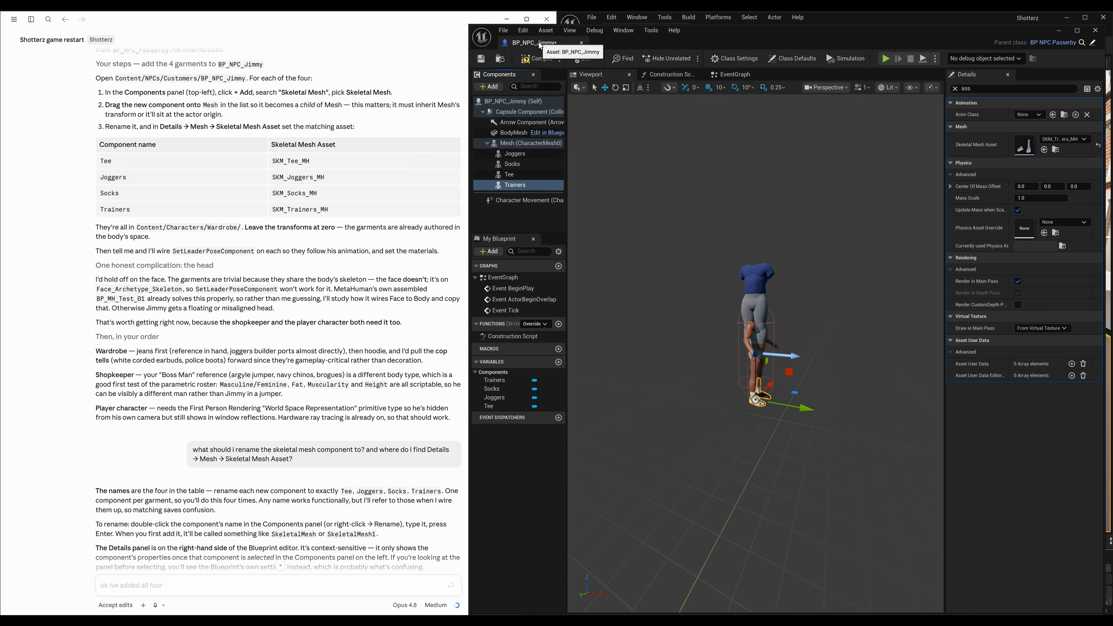
click(537, 60)
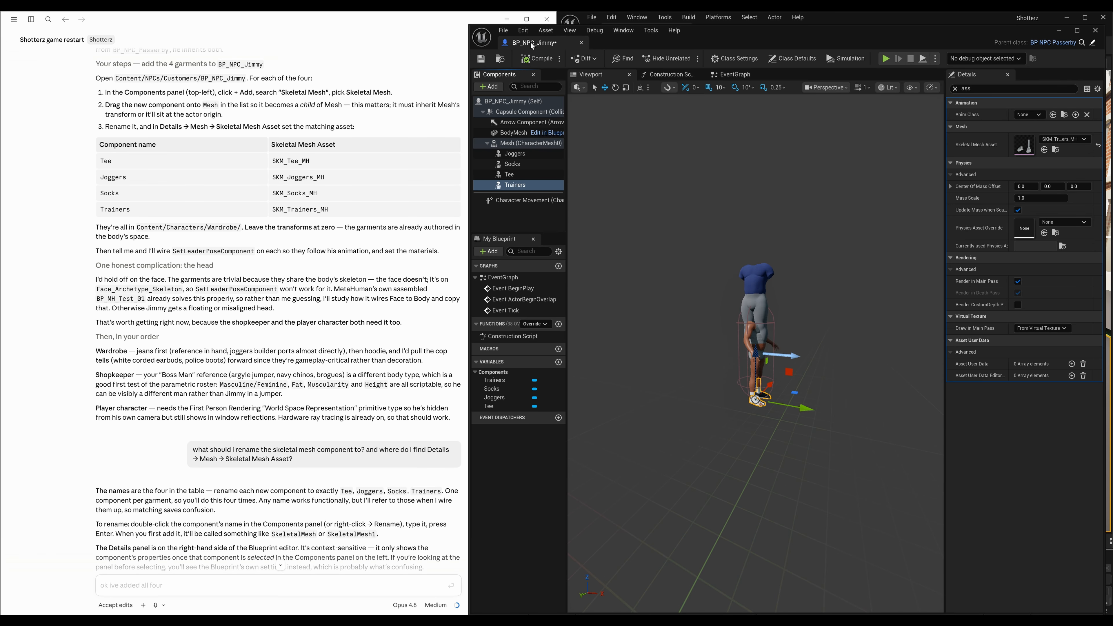
key(ctrl+s)
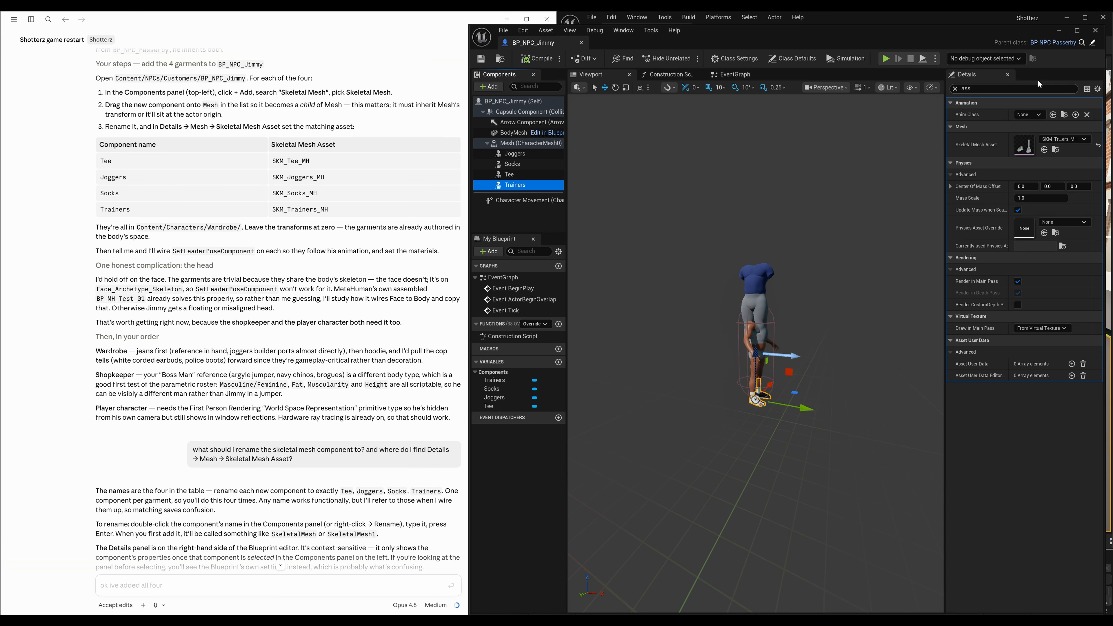
Step: Tell Claude "ok all done" and always allow its commands for extracting the dressed and final Jimmy screenshots
click(1096, 30)
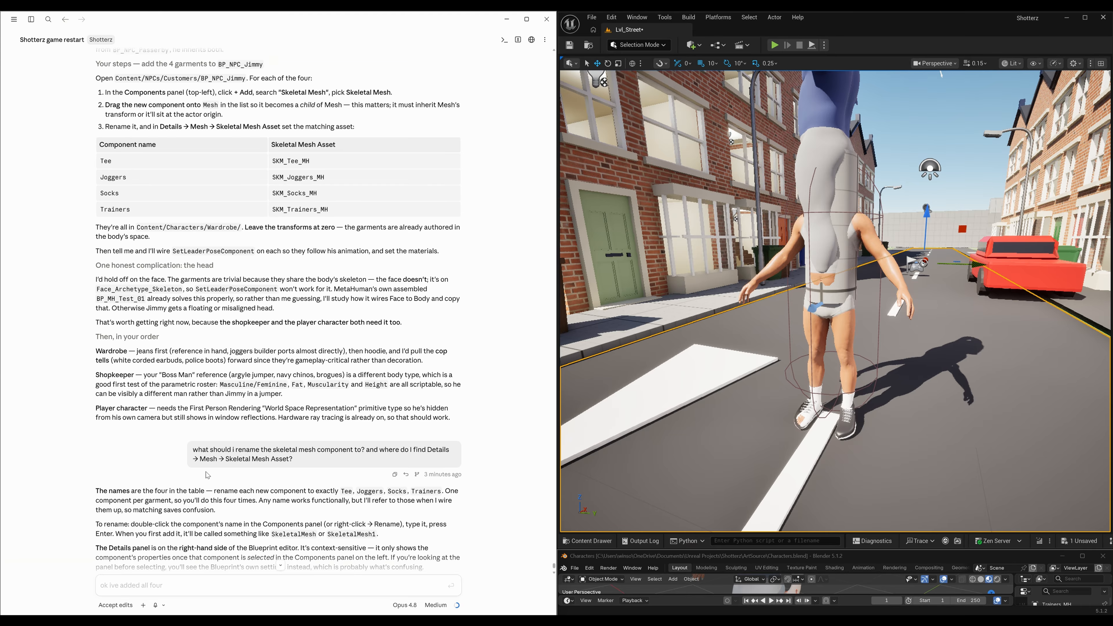
scroll(270, 499, down, 3)
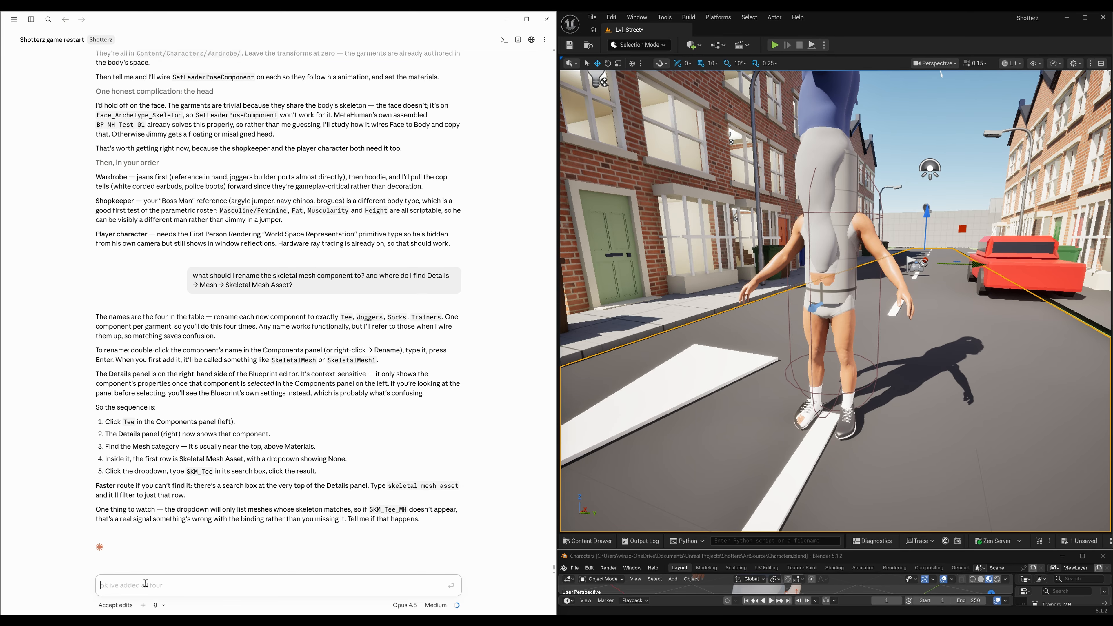
text(ok all done)
key(Return)
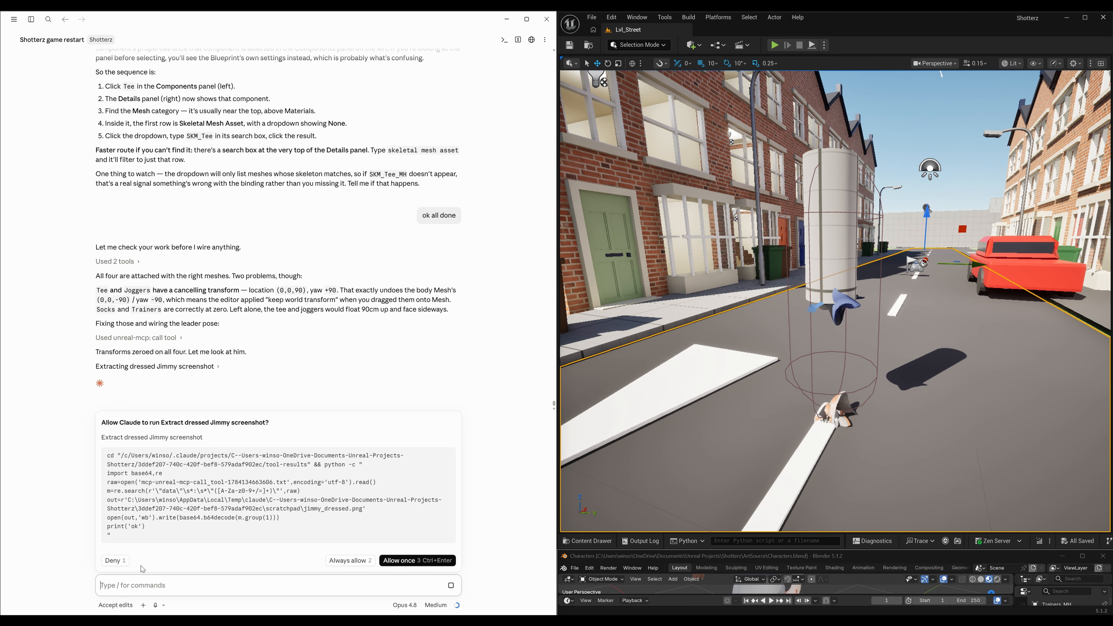
click(349, 561)
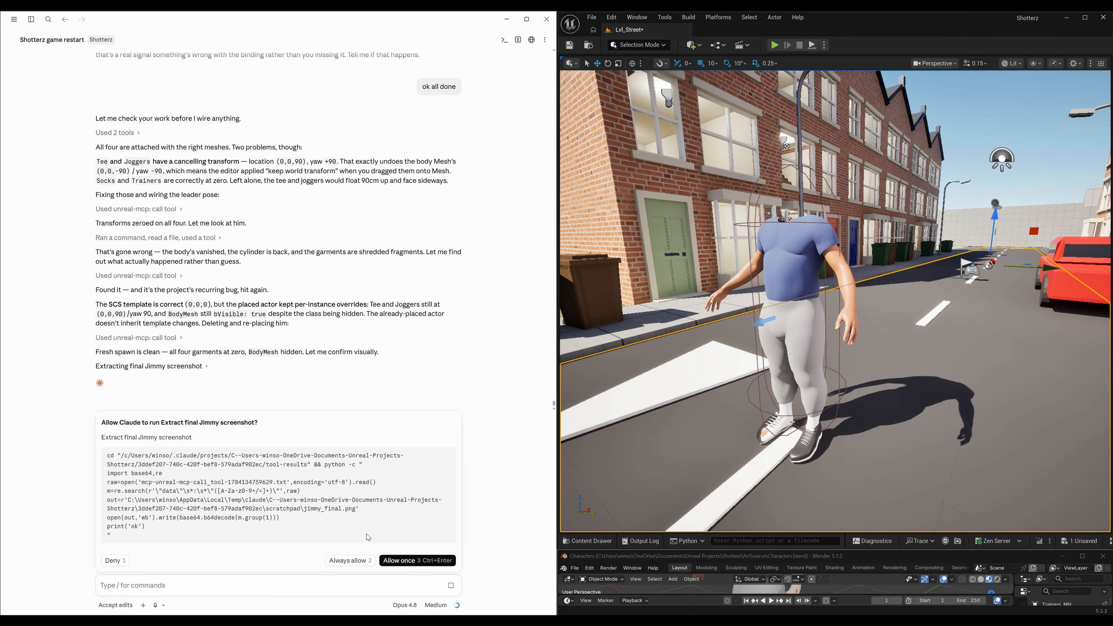
click(364, 560)
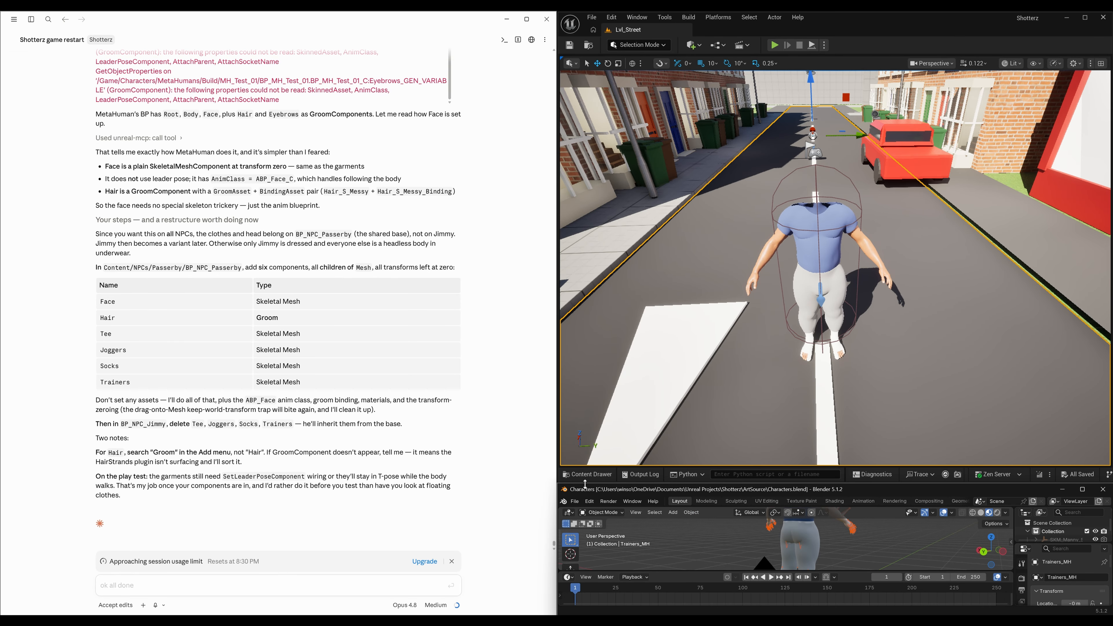
Step: Open the BP_NPC_Passerby blueprint from the Content/NPCs/Passerby folder for editing
click(587, 478)
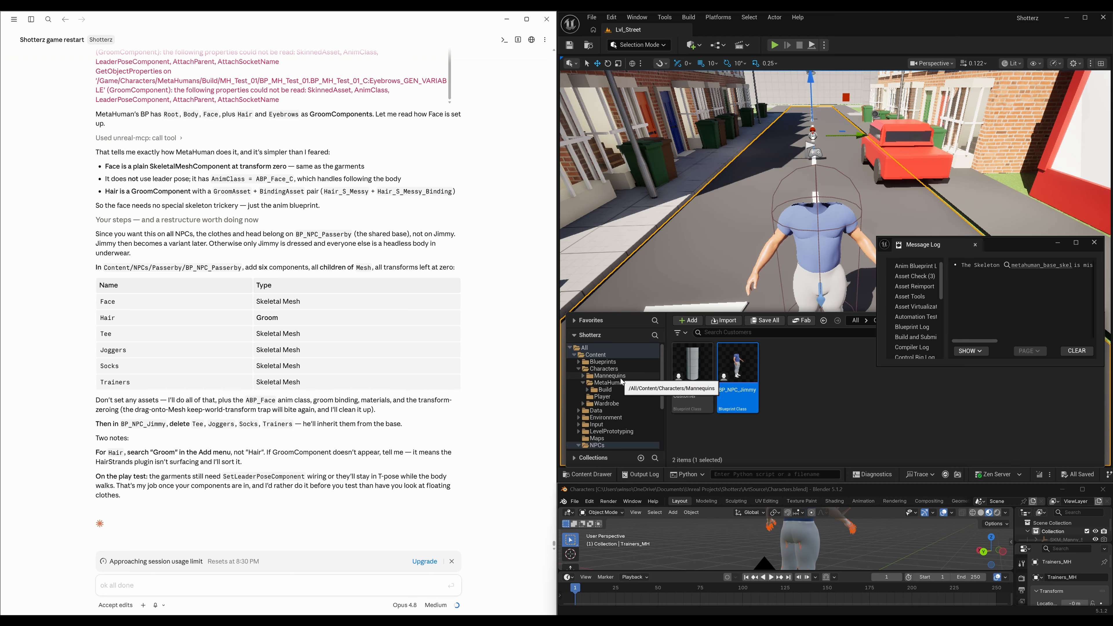
click(605, 446)
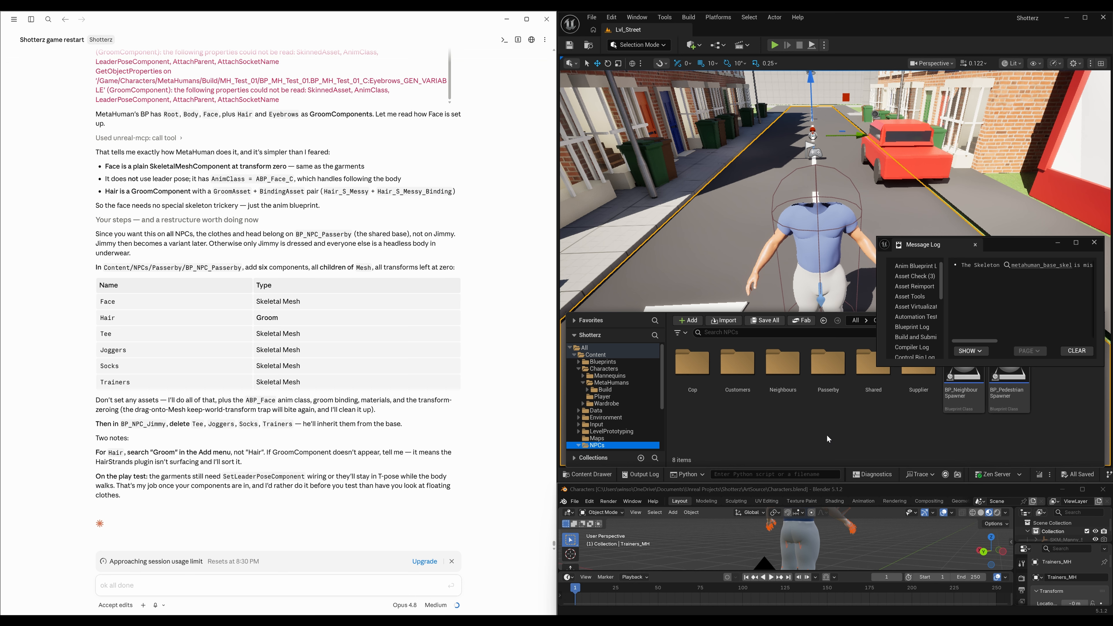
double_click(836, 364)
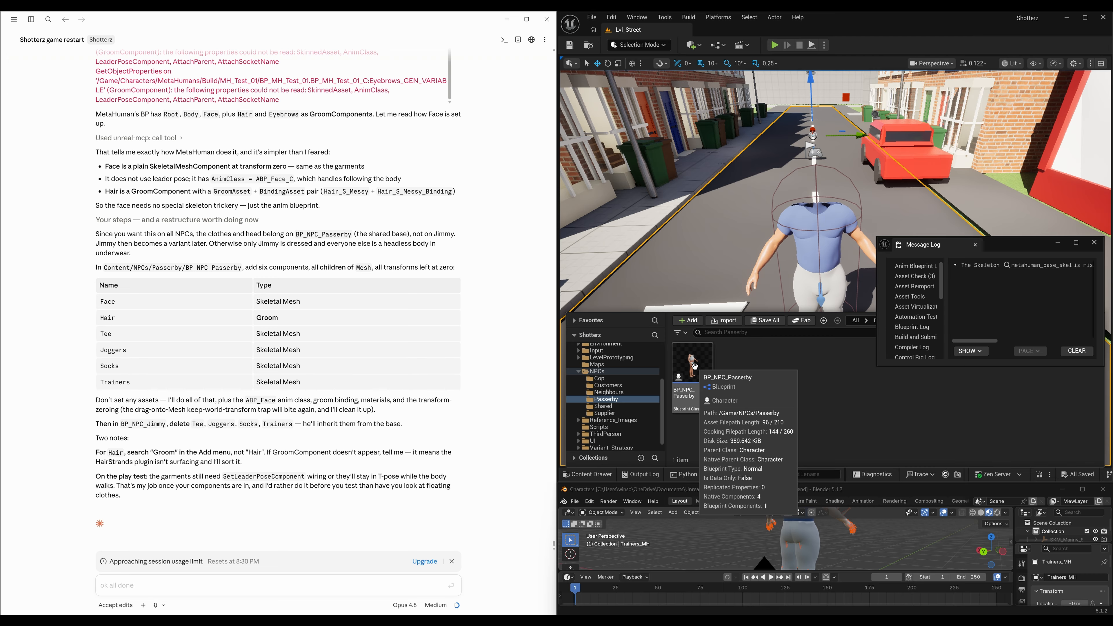
right_click(695, 366)
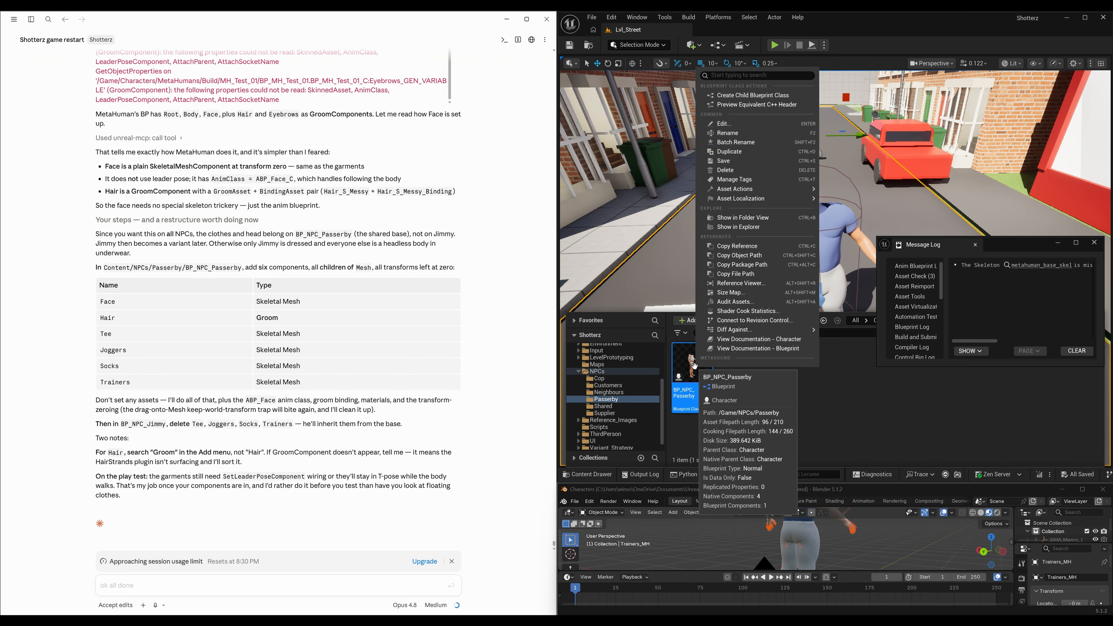
click(726, 125)
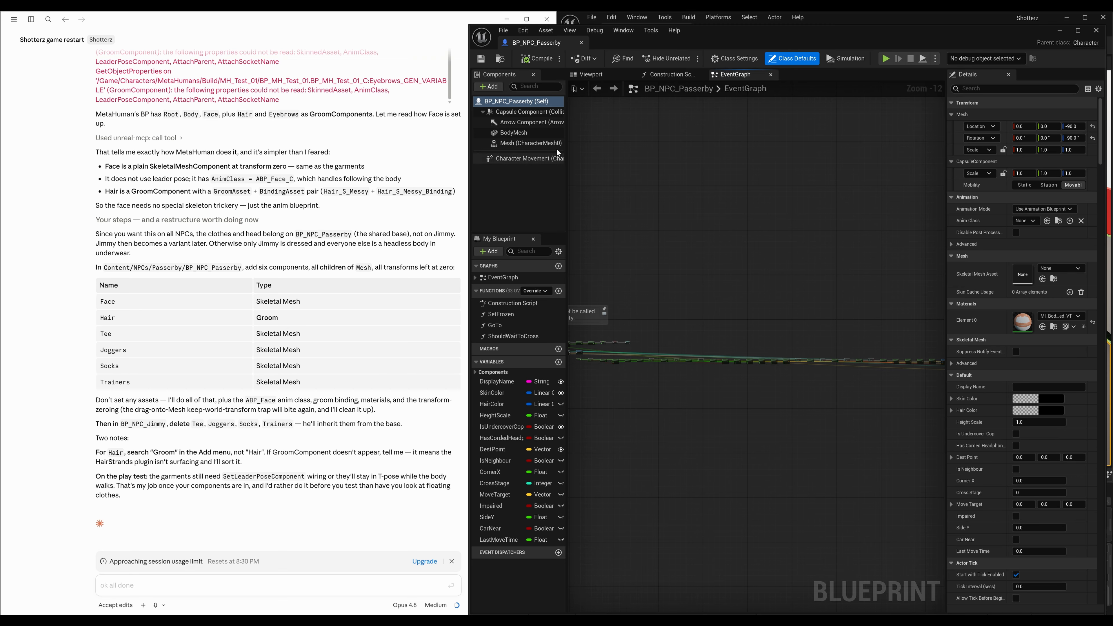
Step: Add a Skeletal Mesh component named Face and make it a child of the Mesh component
click(483, 85)
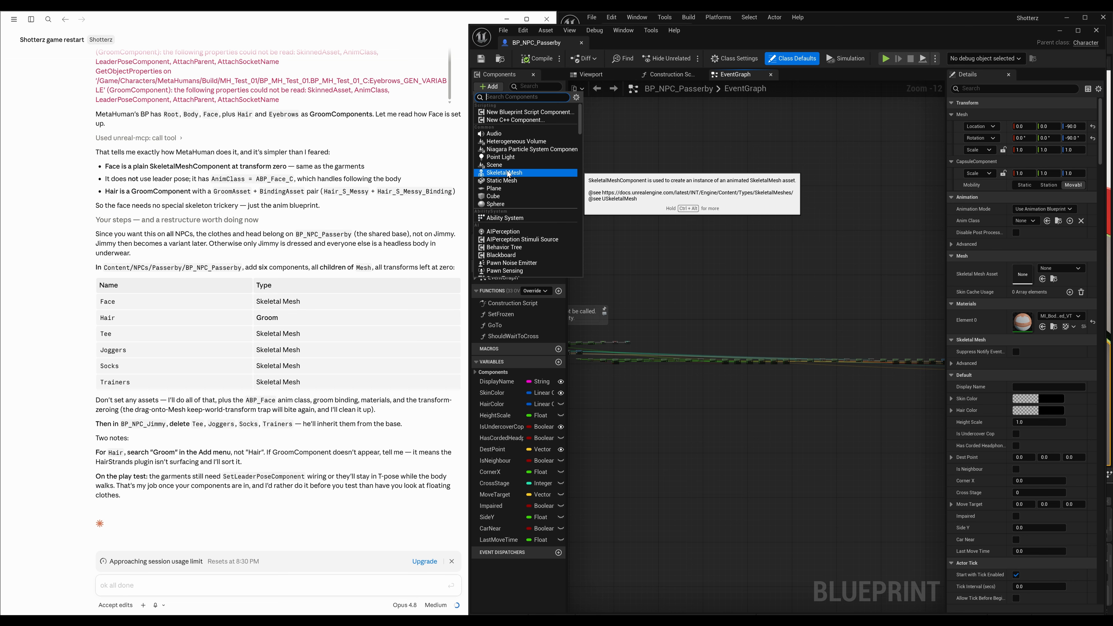
click(509, 173)
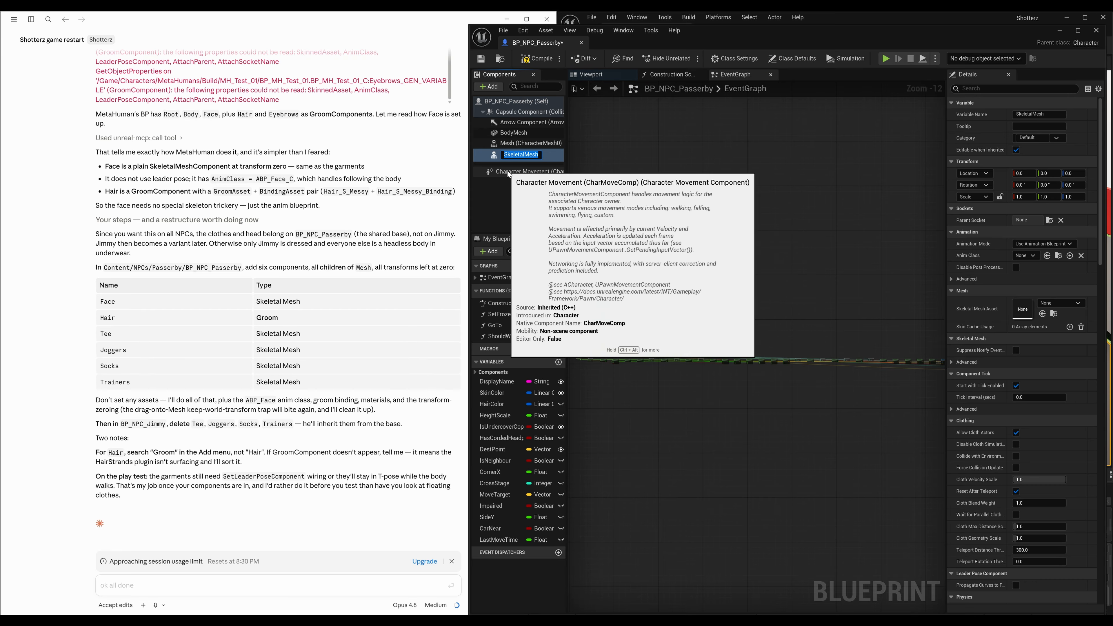
text(Fa)
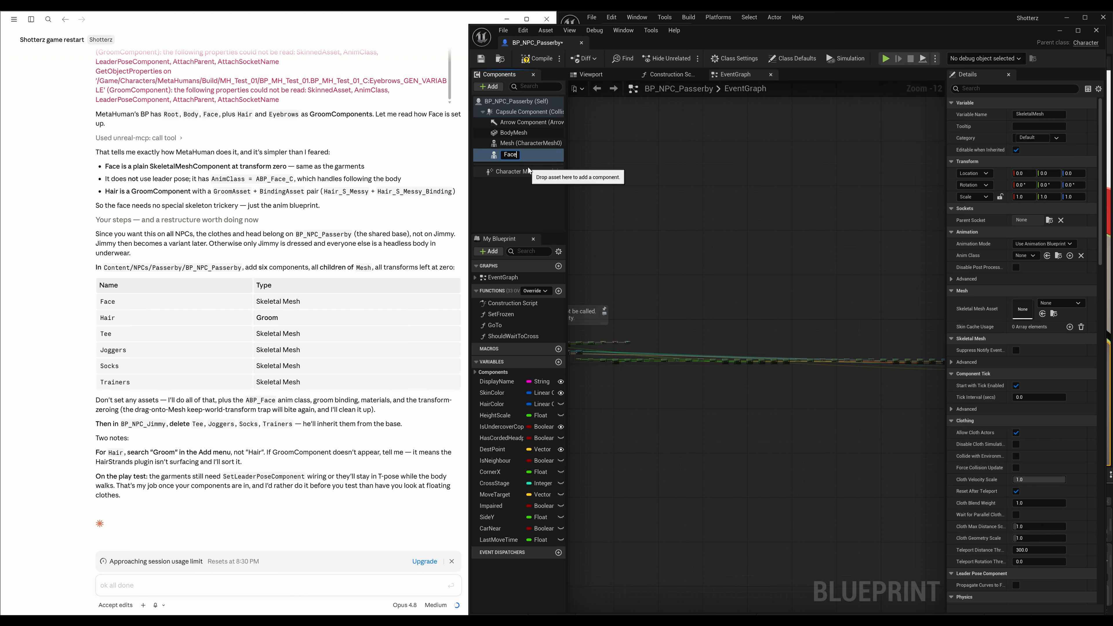
text(ce)
key(Return)
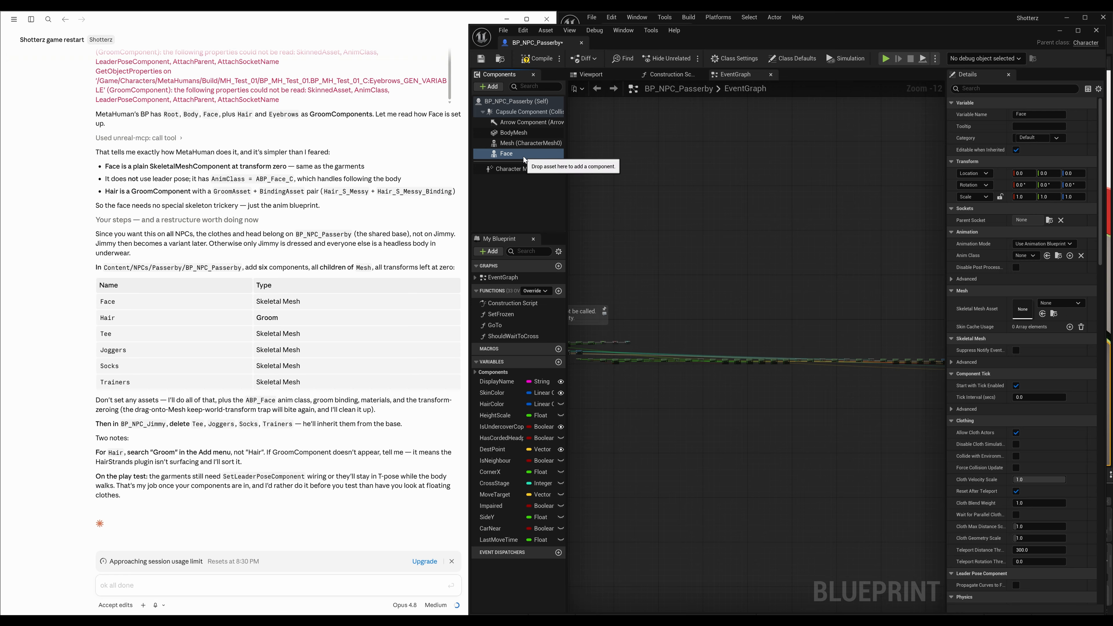
drag(522, 155, 525, 145)
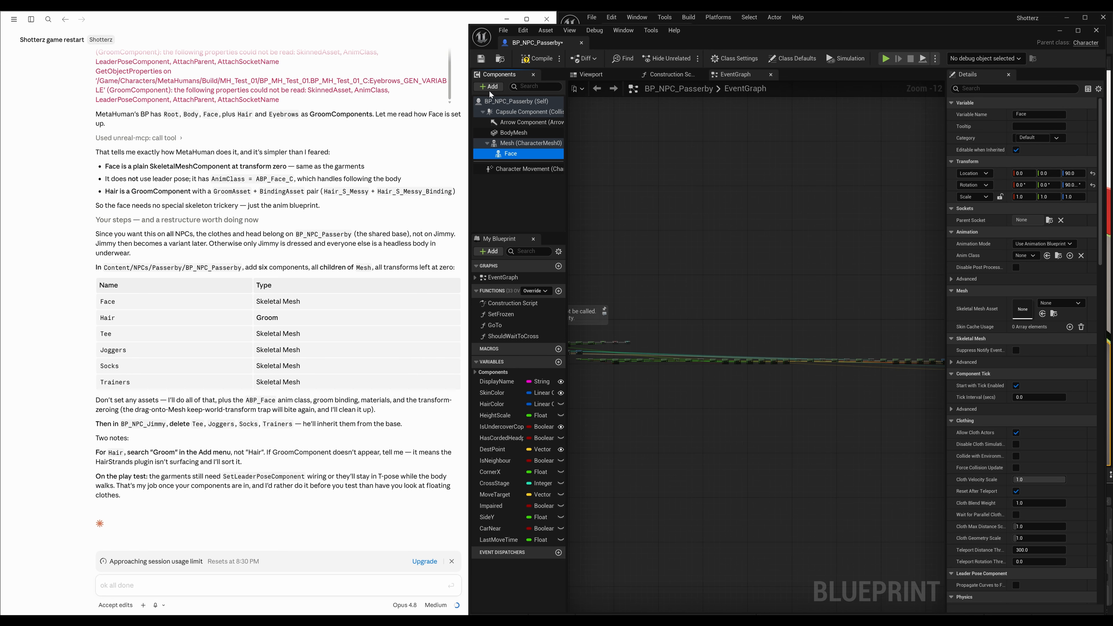
Step: Add a Groom component named Hair as a child of the Mesh component
click(513, 142)
click(493, 85)
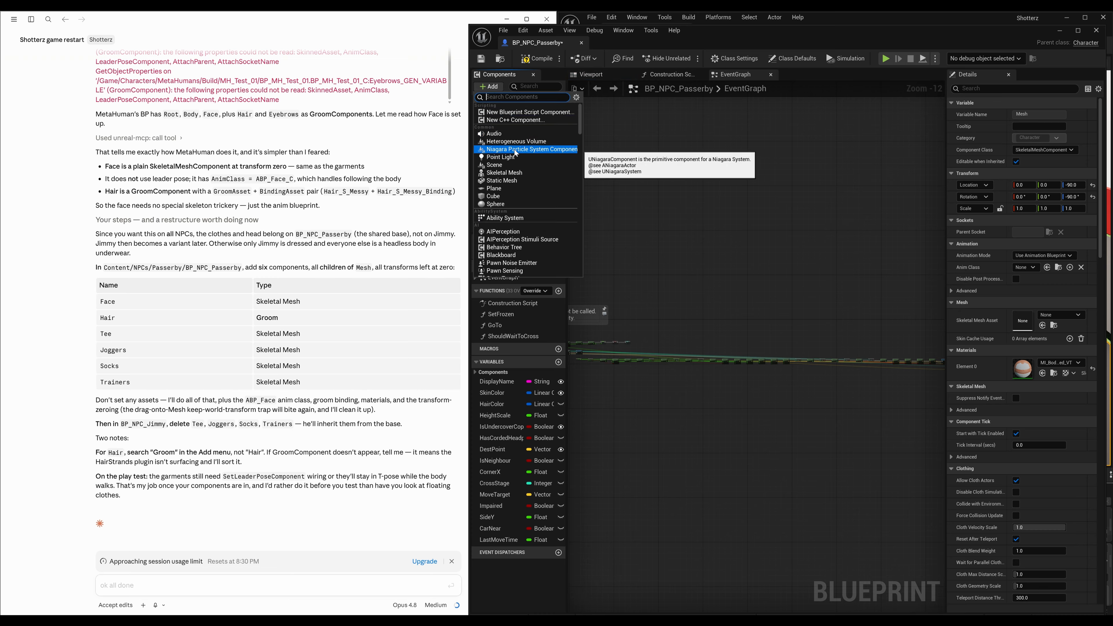
text(gr)
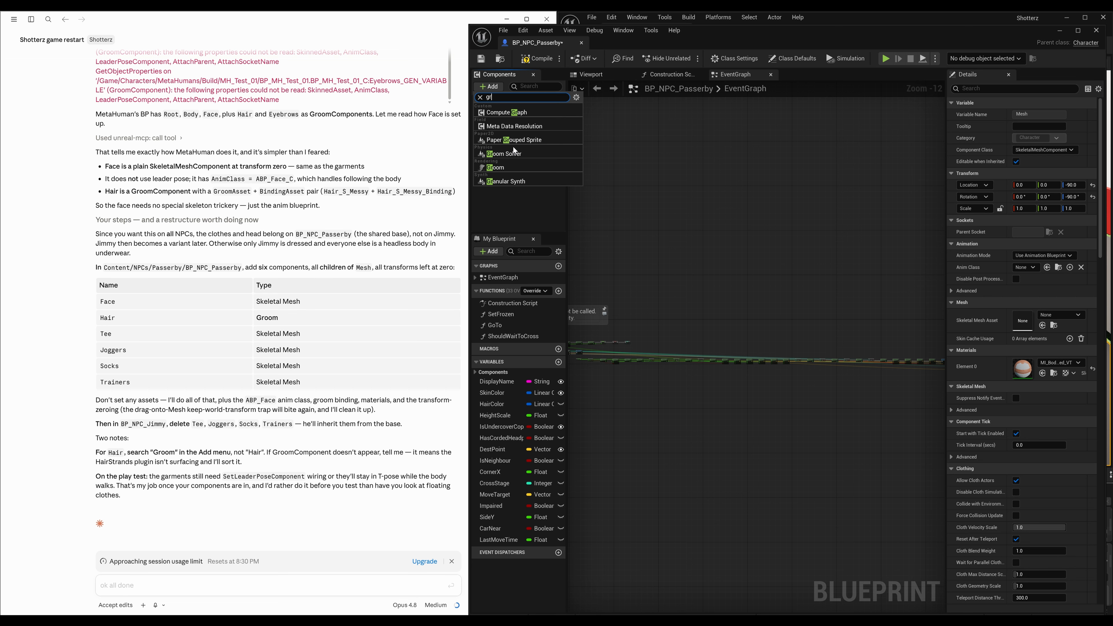
click(513, 167)
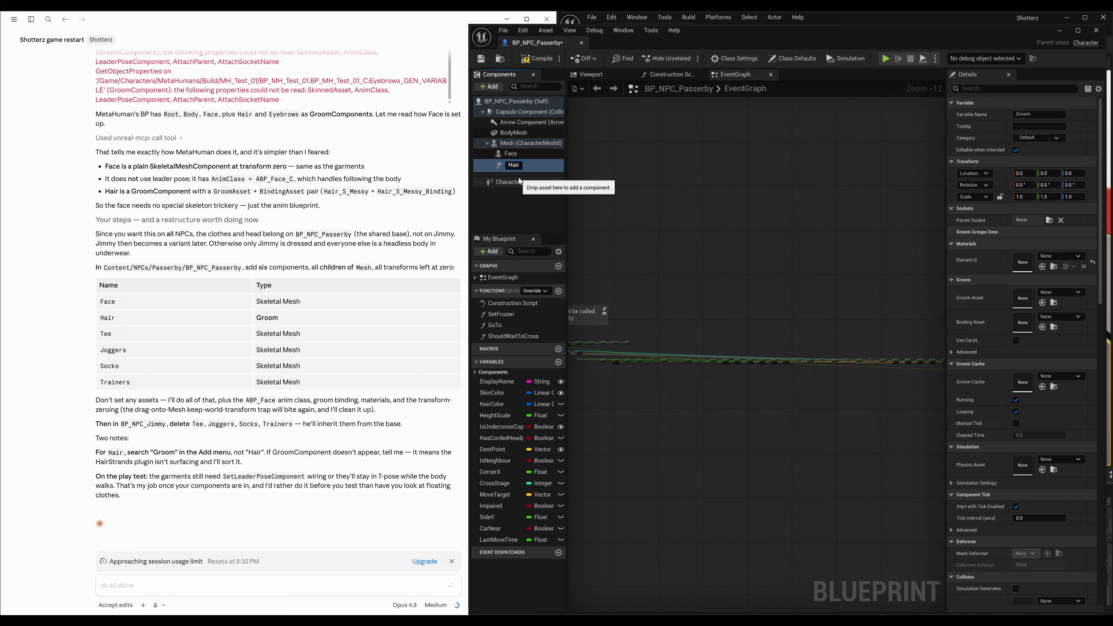
key(Return)
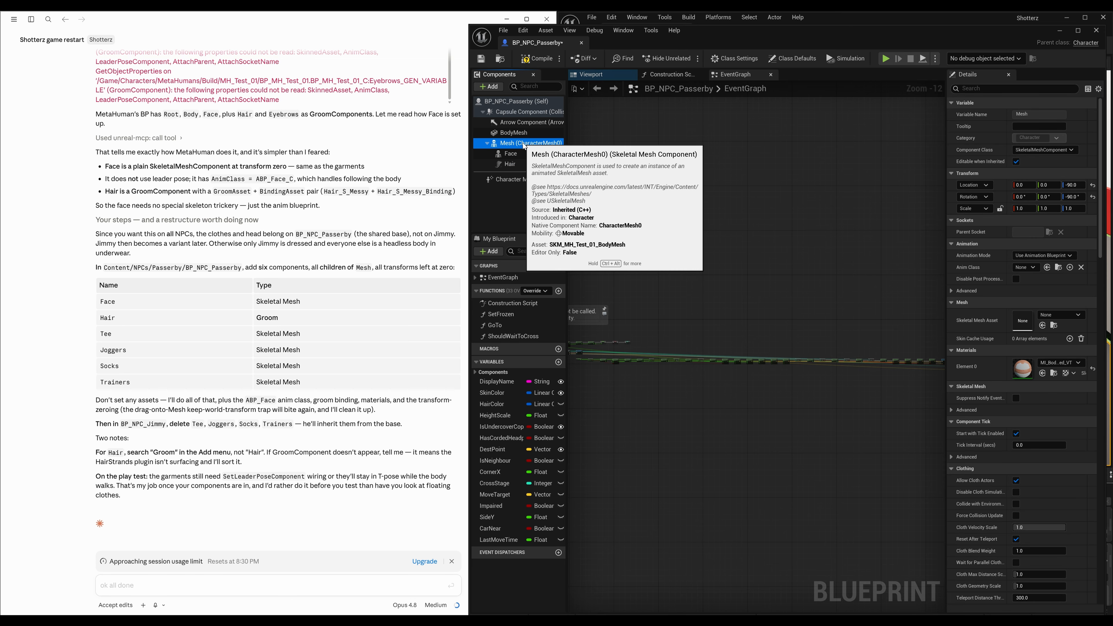
Step: Add a Skeletal Mesh component named Tee as a child of the Mesh component
click(525, 145)
click(498, 89)
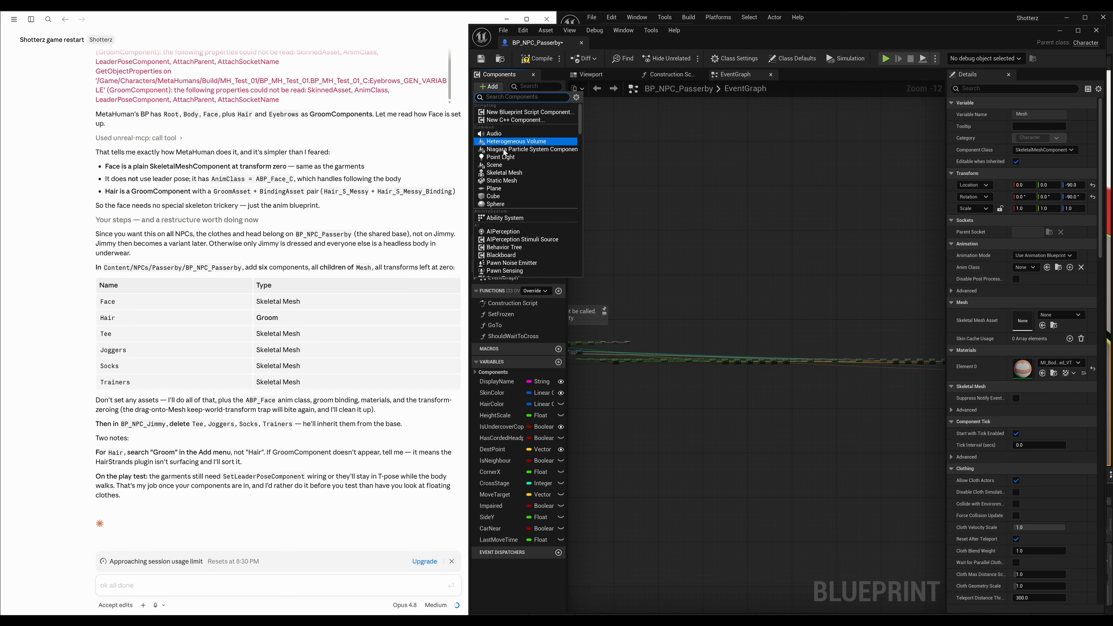
click(517, 175)
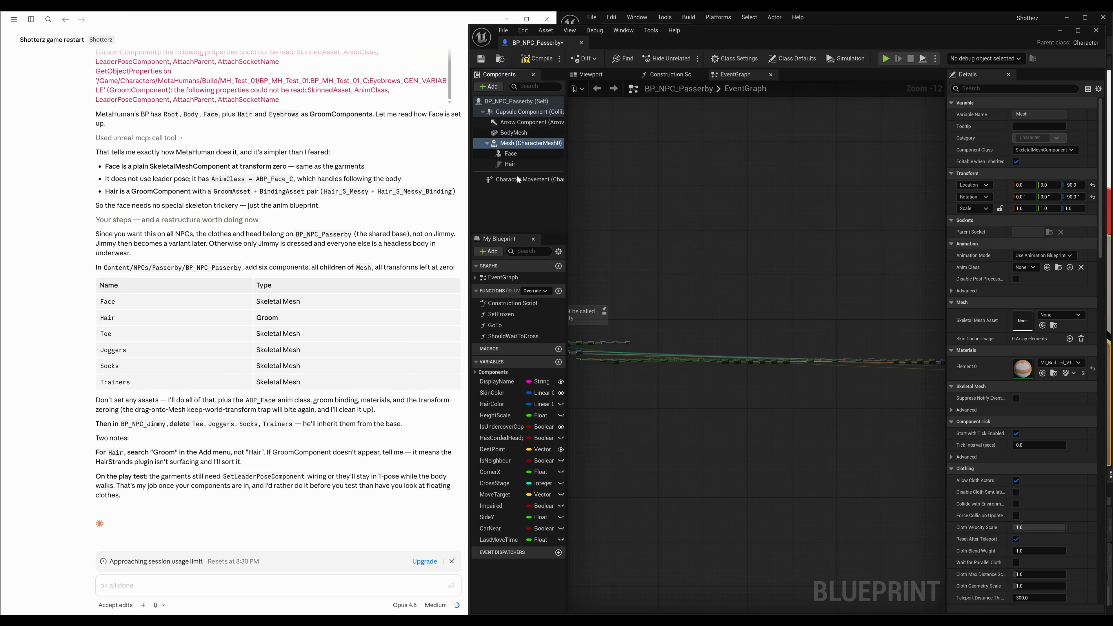
text(Tee)
key(Return)
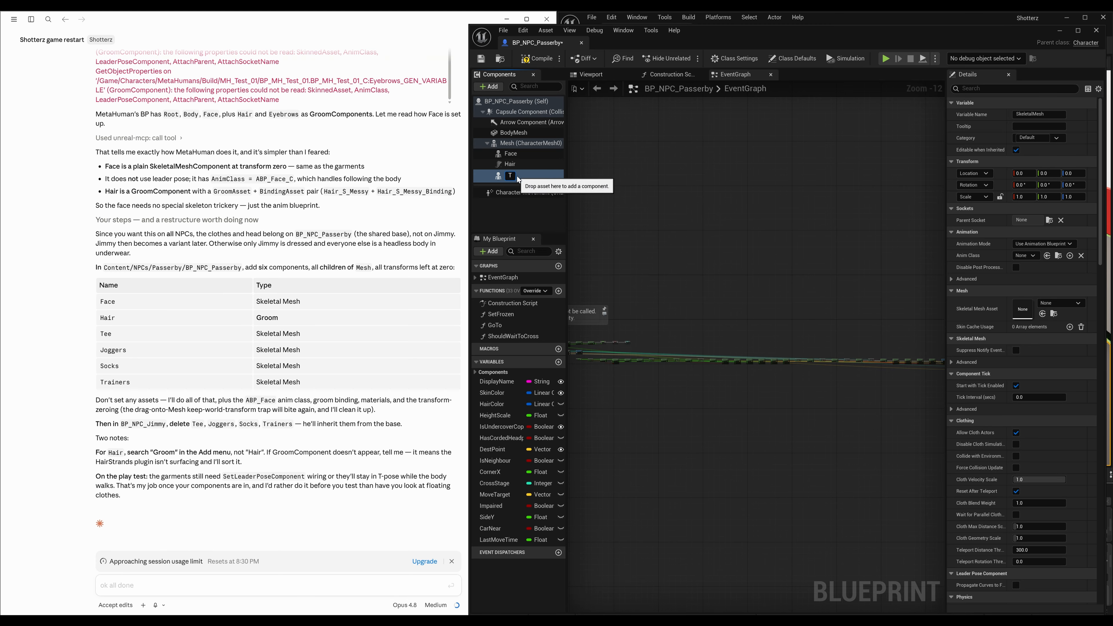
Step: Add a Skeletal Mesh component named Joggers as a child of the Mesh component
click(523, 144)
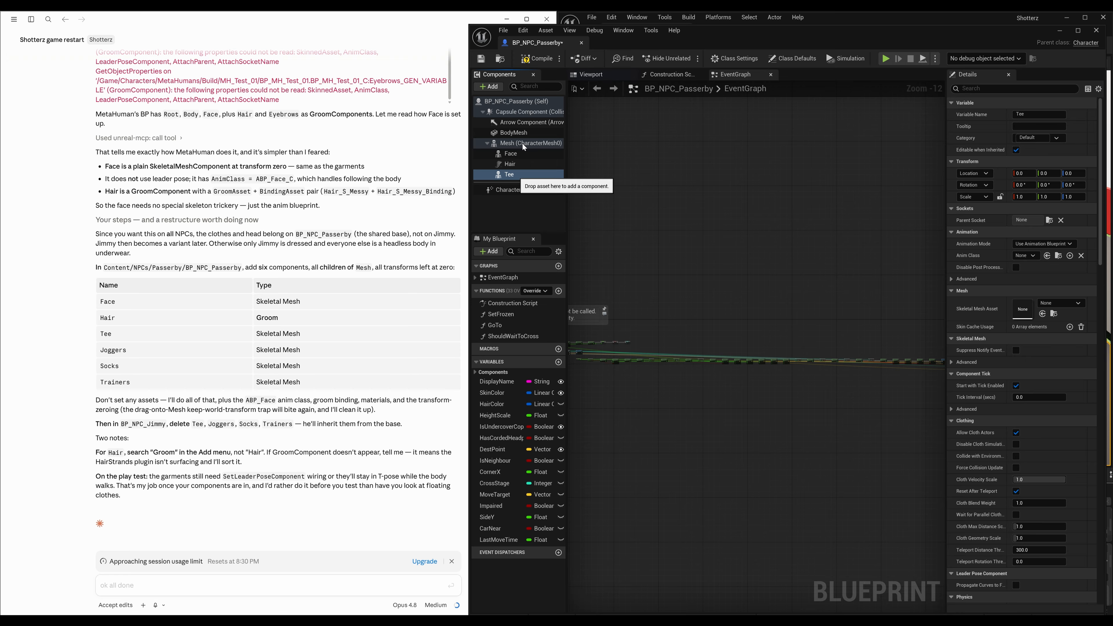
click(494, 88)
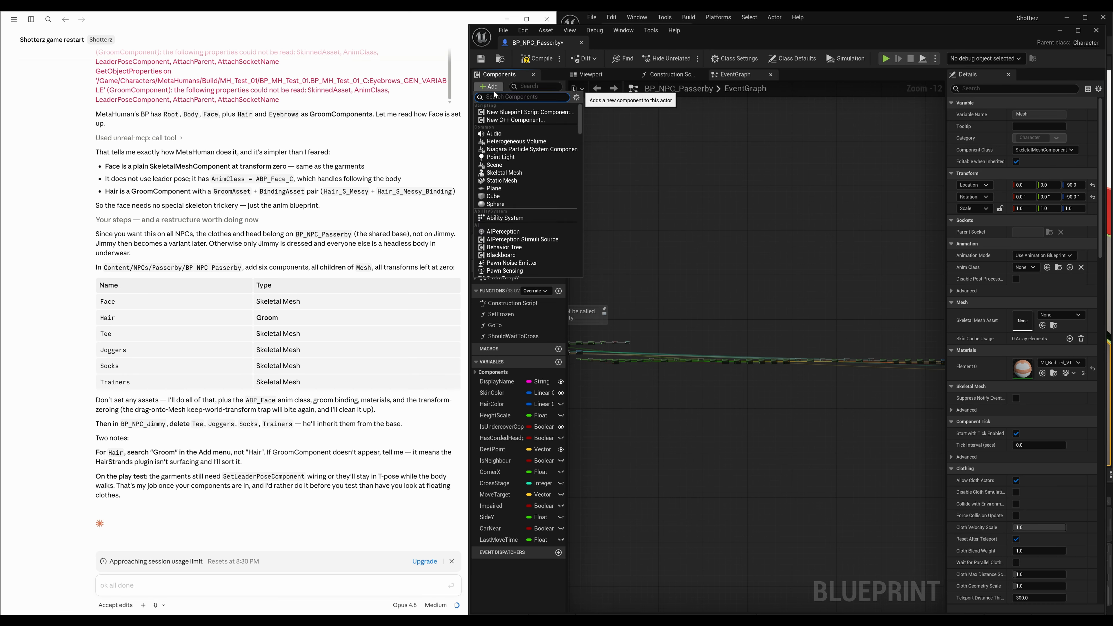
click(525, 173)
text(Jog)
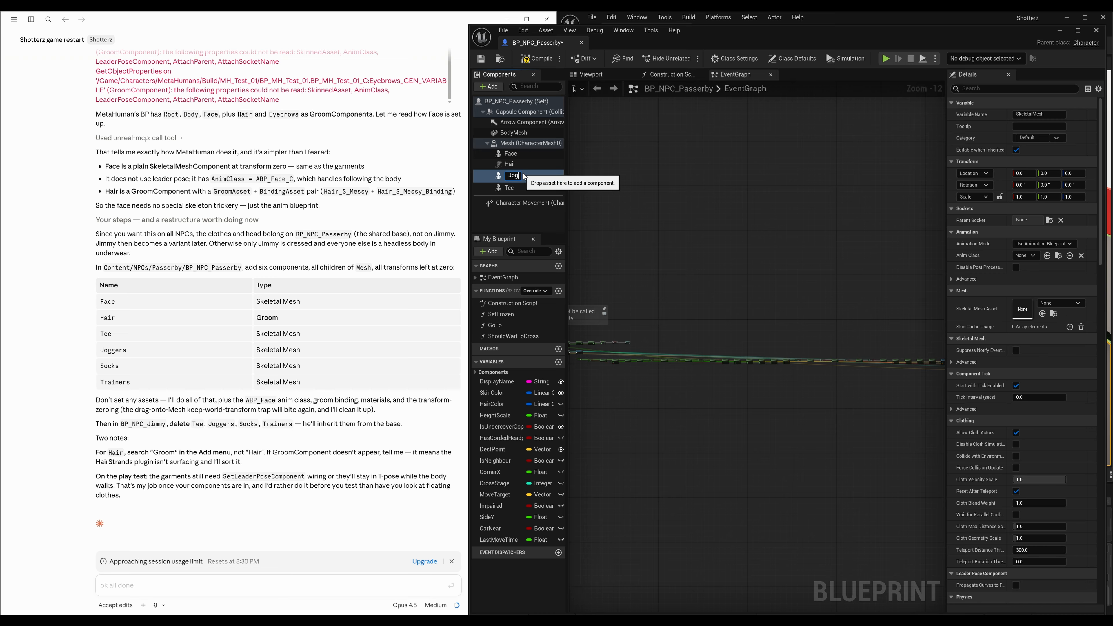
text(gers)
key(Return)
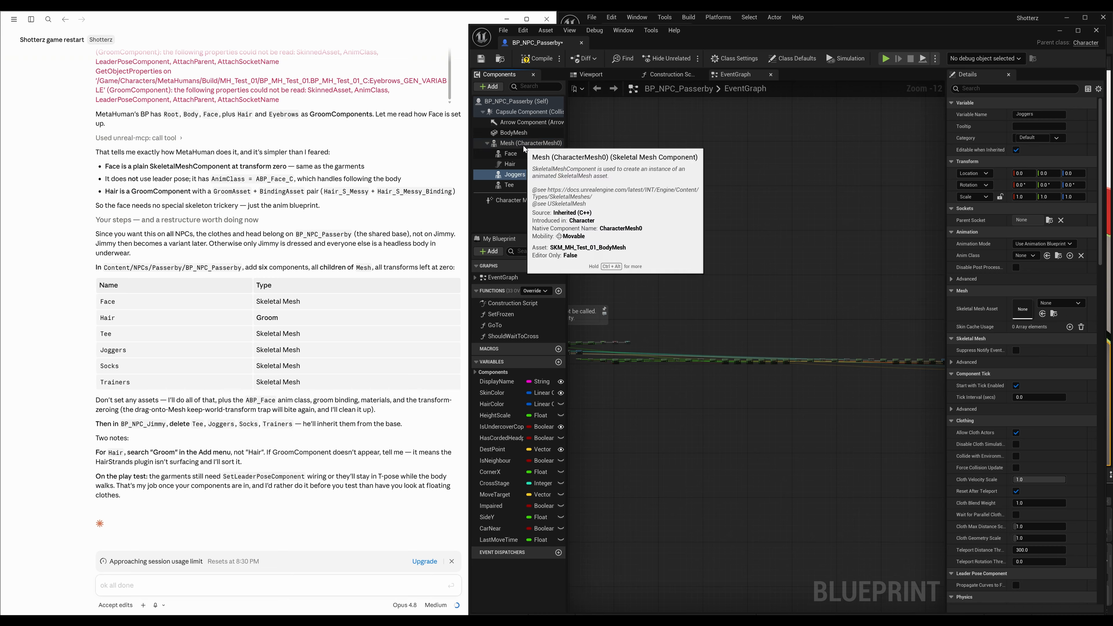
Step: Add a Skeletal Mesh component named Socks as a child of the Mesh component
click(526, 143)
click(488, 87)
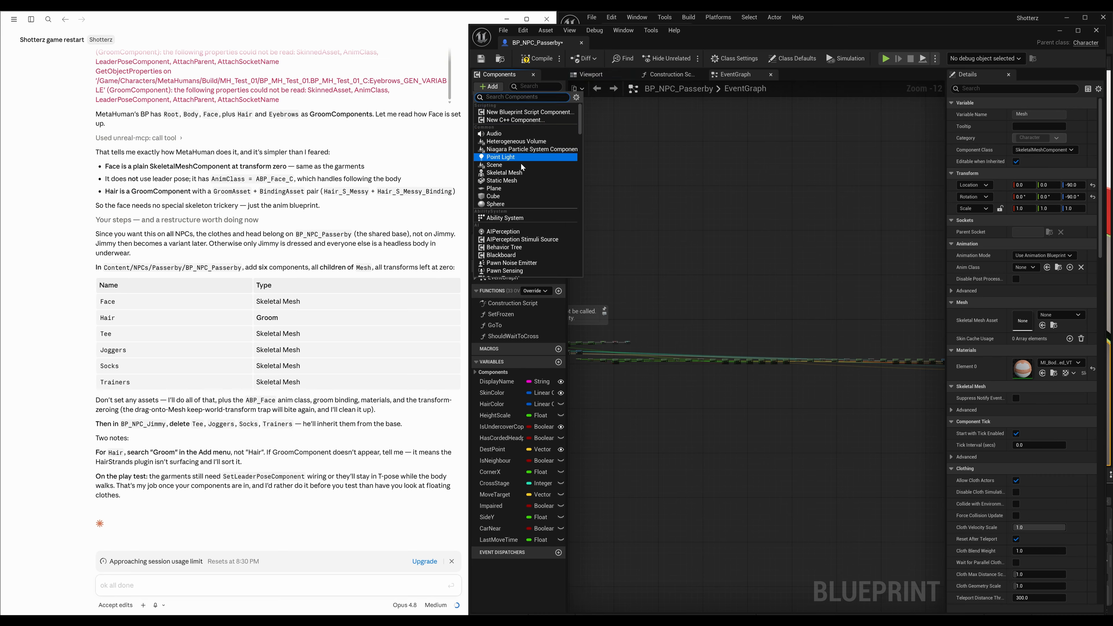
click(525, 173)
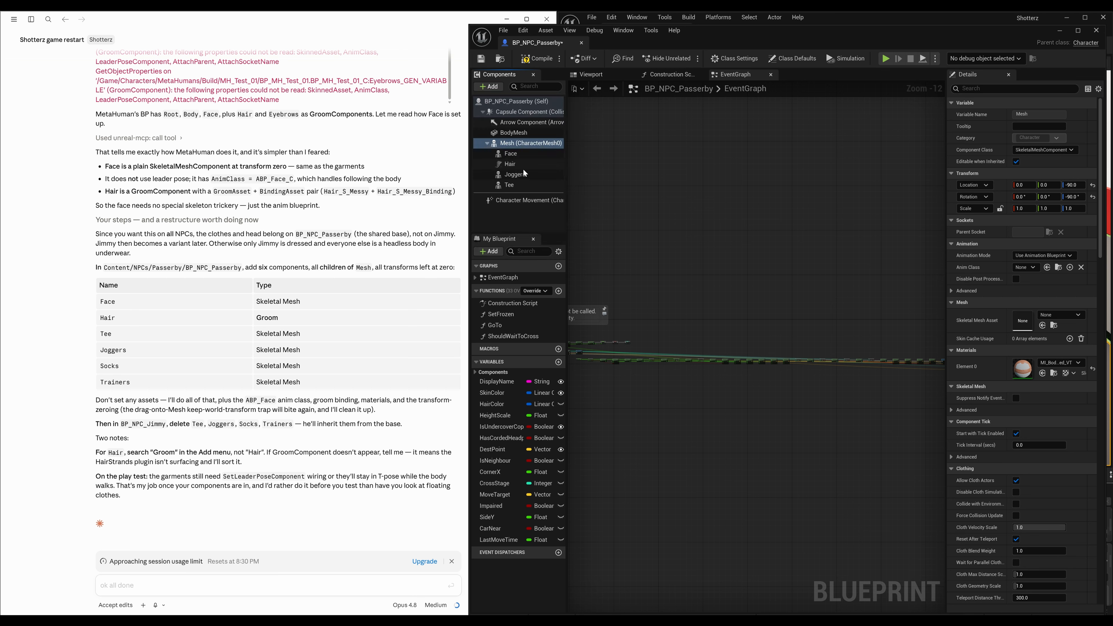
text(Socks)
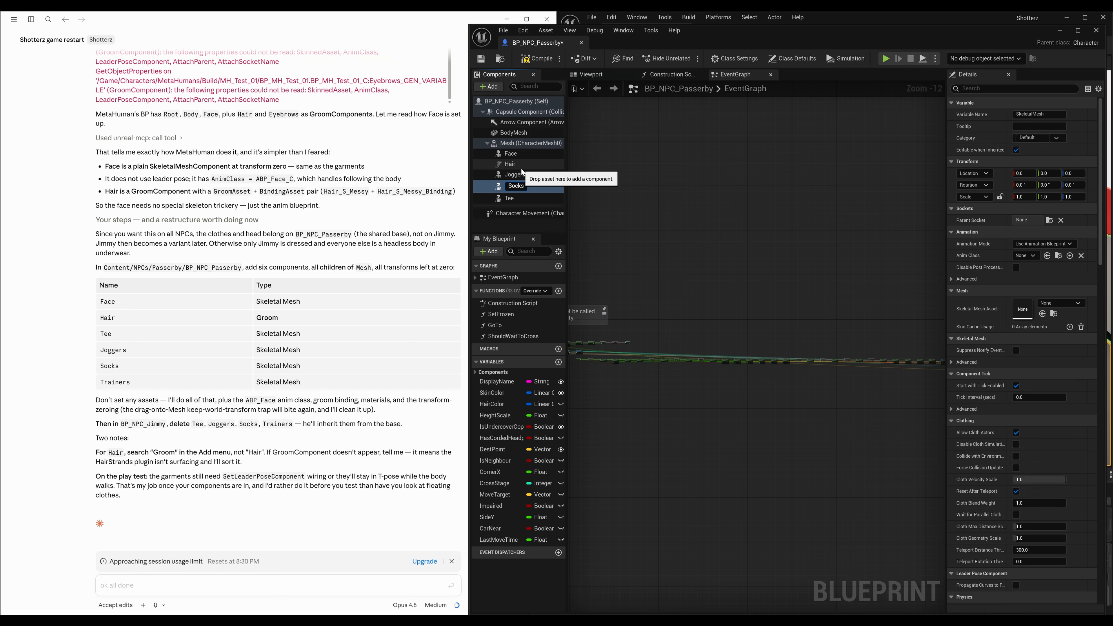
key(Return)
Step: Add a Skeletal Mesh component named Trainers as a child of the Mesh component
click(518, 144)
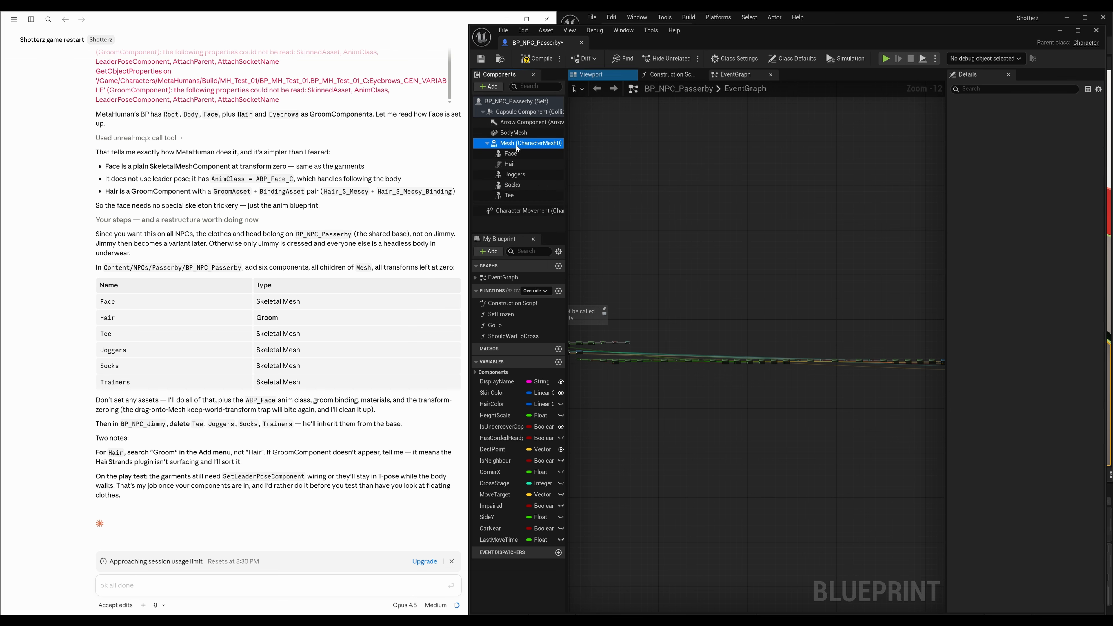
click(488, 86)
click(518, 175)
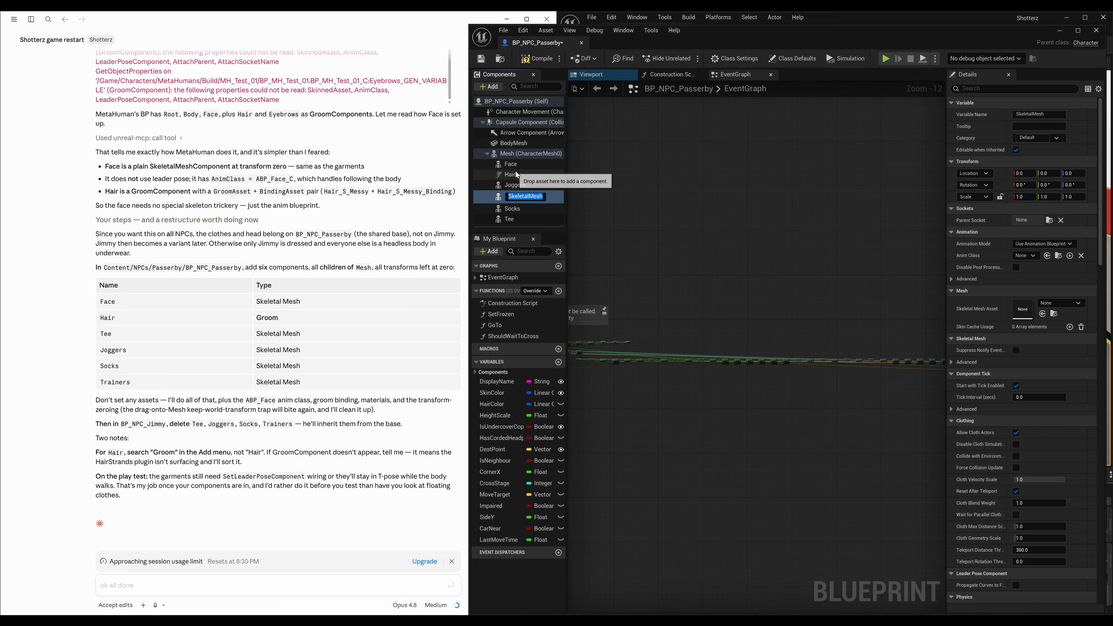
text(Trainers)
key(Return)
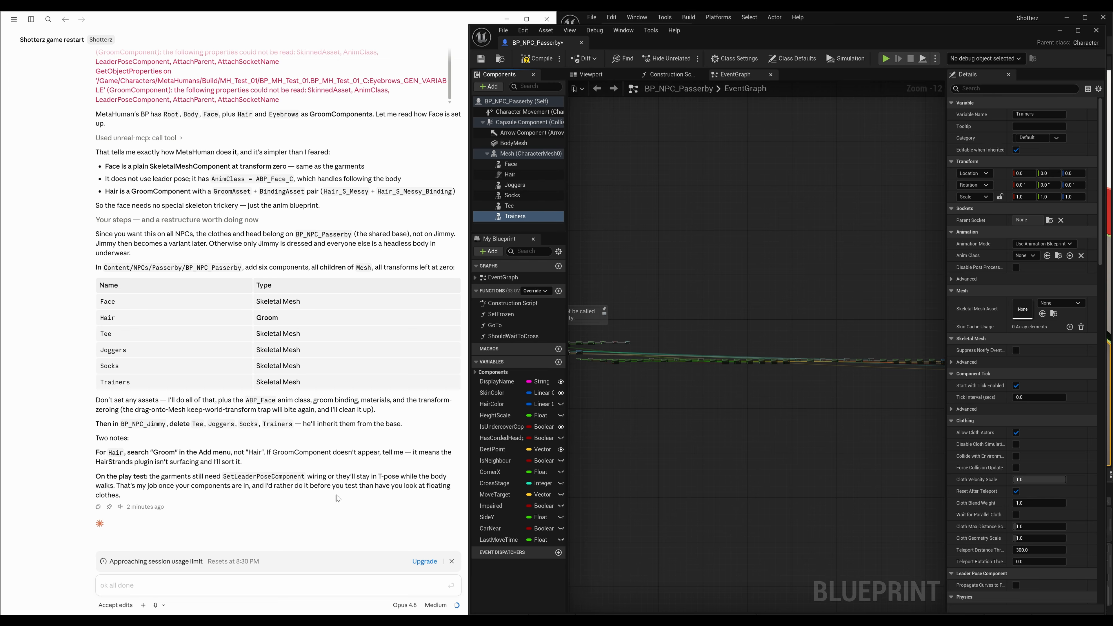
Step: Compile the BP_NPC_Passerby blueprint and start a play test of the Lvl_Street level
click(545, 64)
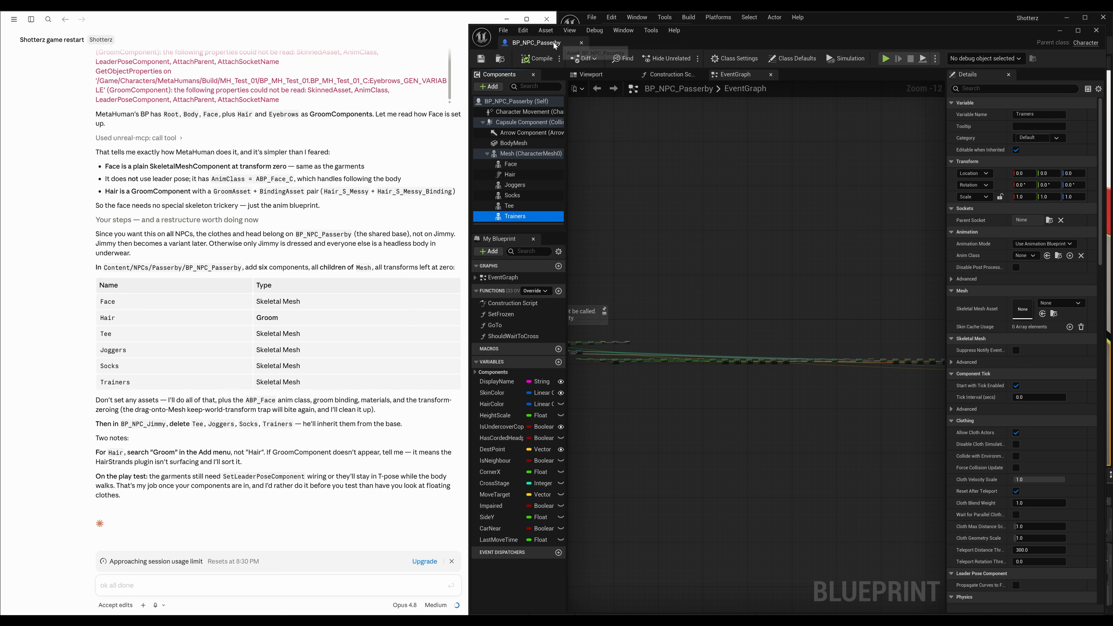
click(582, 43)
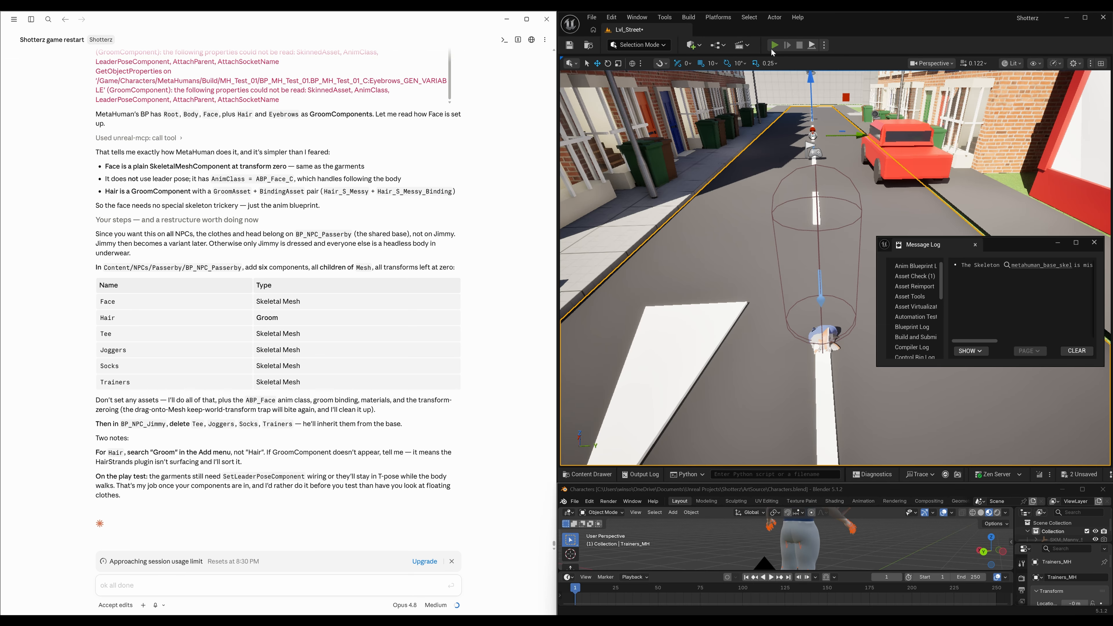
click(774, 46)
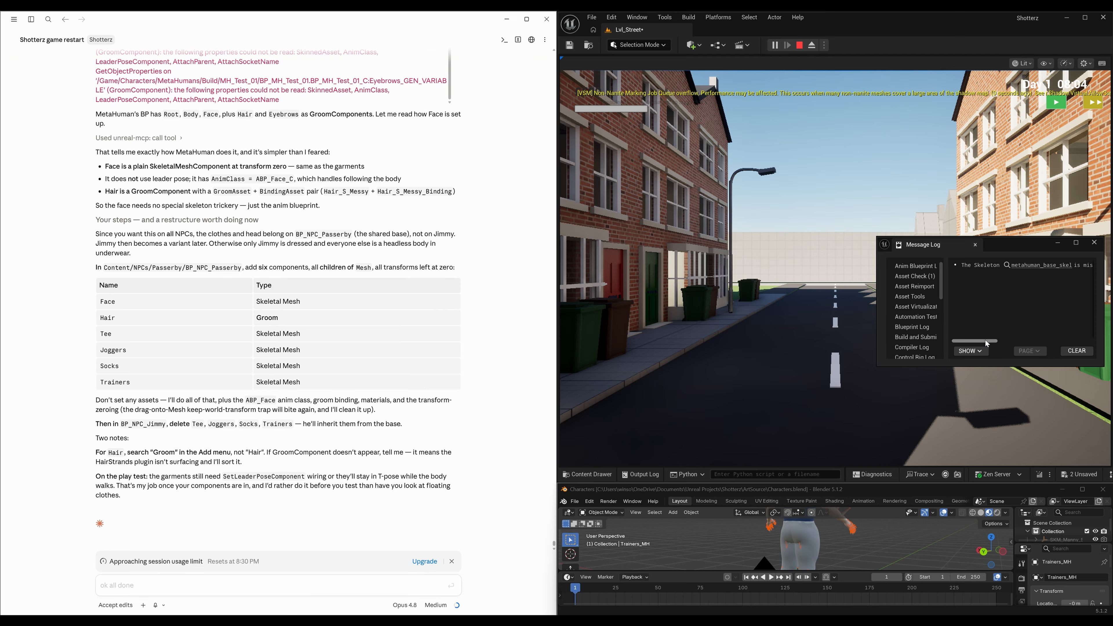
Step: Read the full metahuman_base_skel entry in the Message Log and send an SMS to the contact group in the play test
drag(985, 341, 1025, 351)
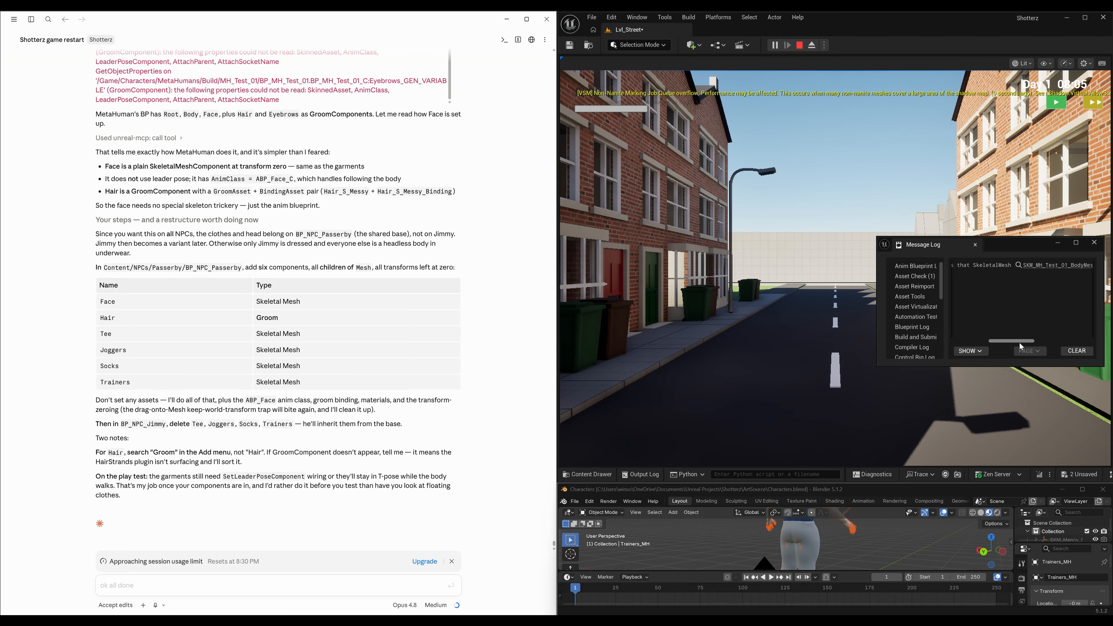
drag(1019, 342, 988, 343)
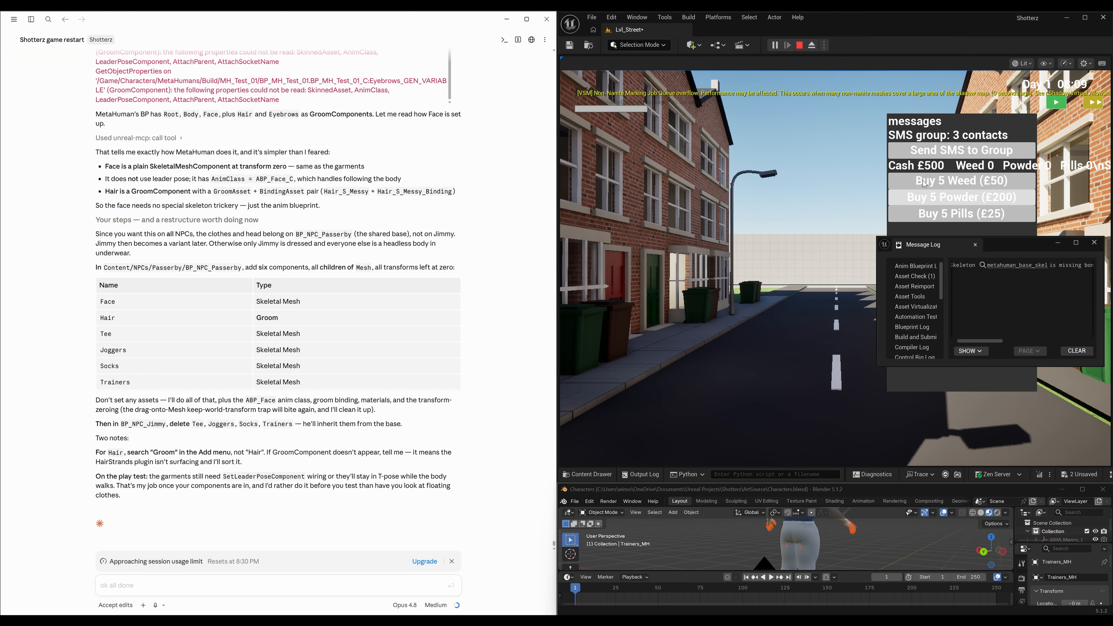
click(930, 160)
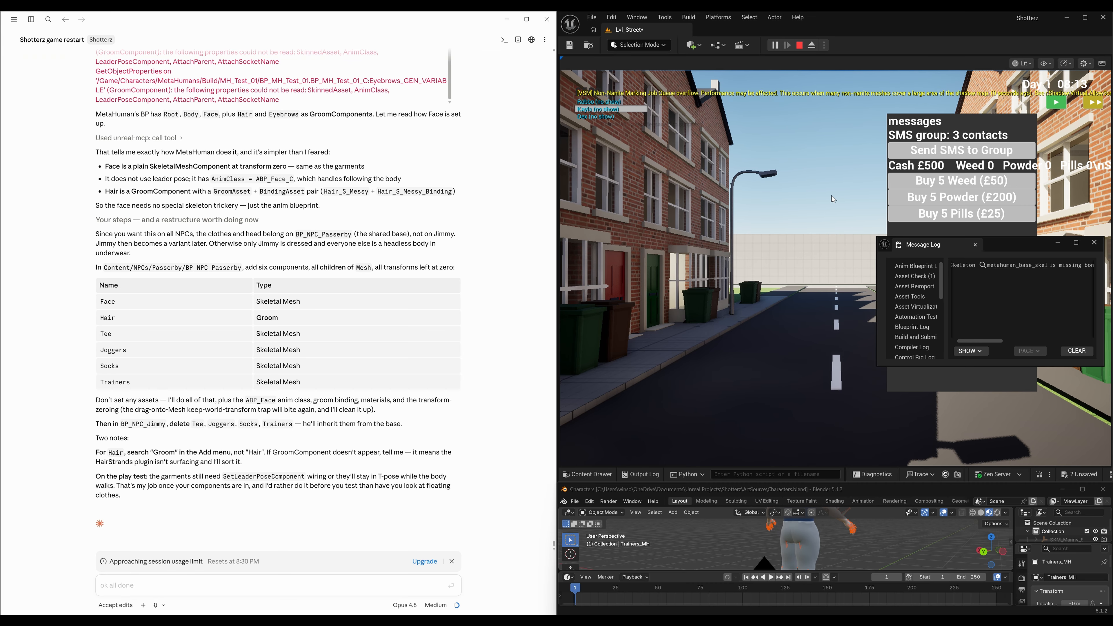
key(Tab)
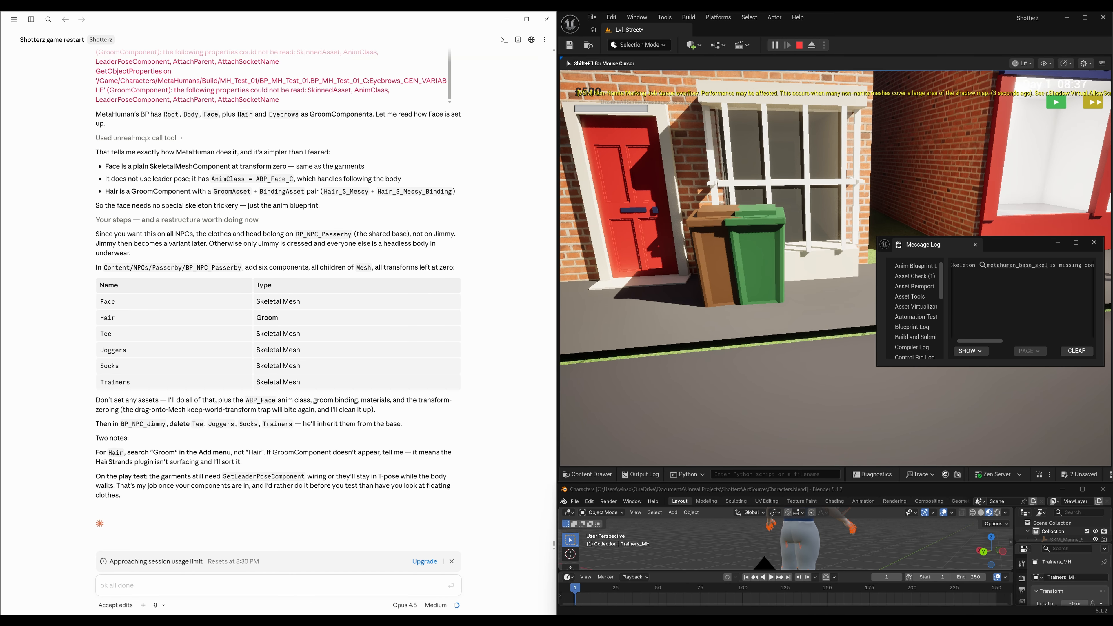
Step: Close the Message Log window and end the play test
key(Tab)
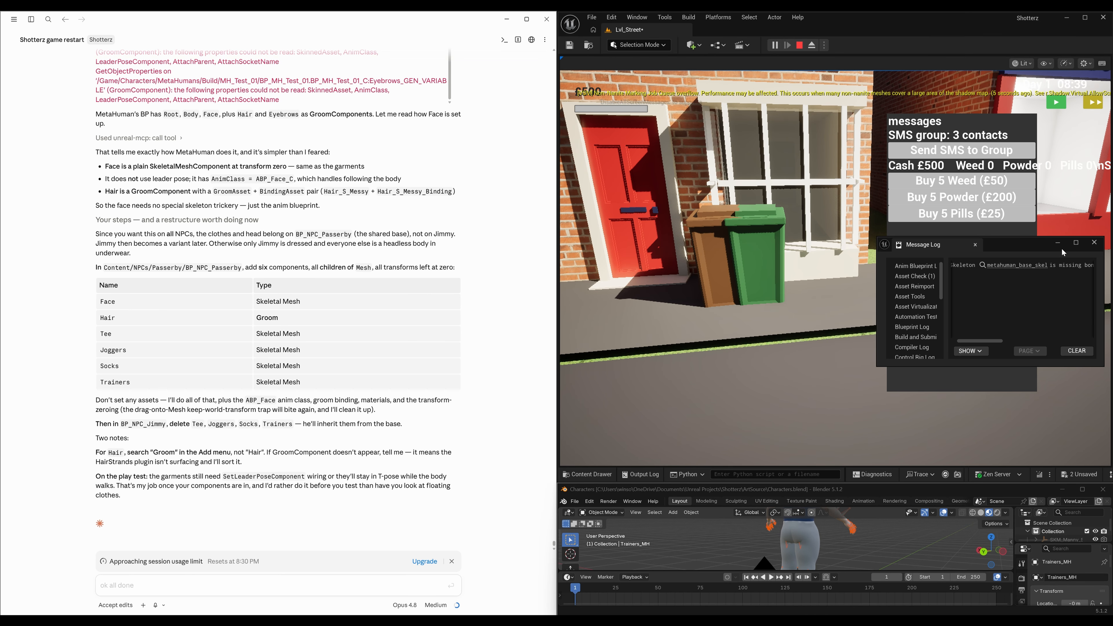
click(1102, 245)
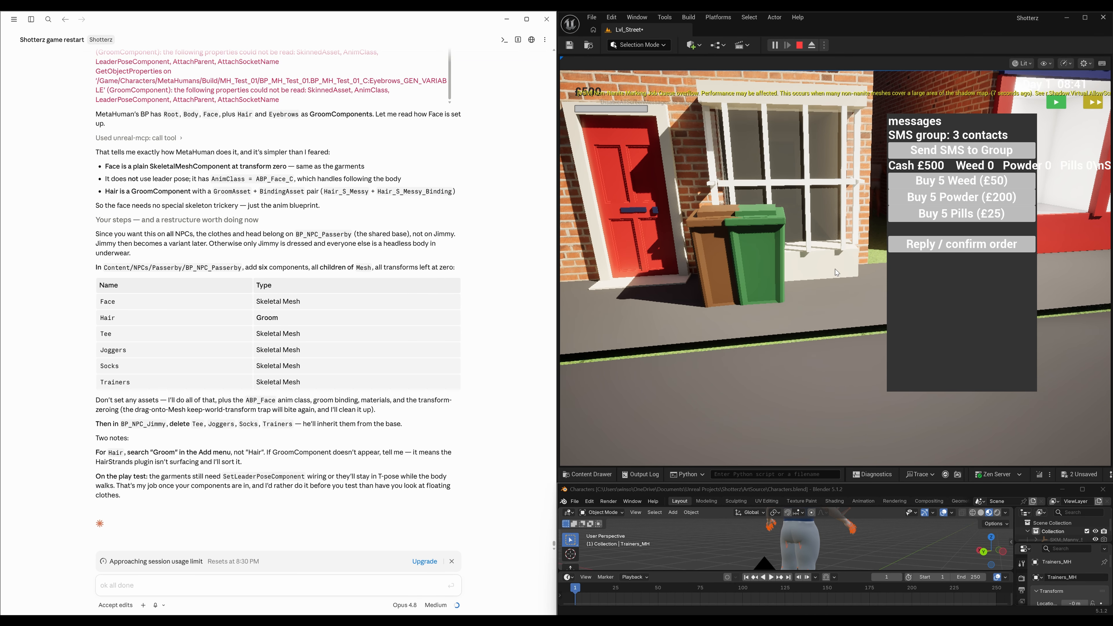
key(Escape)
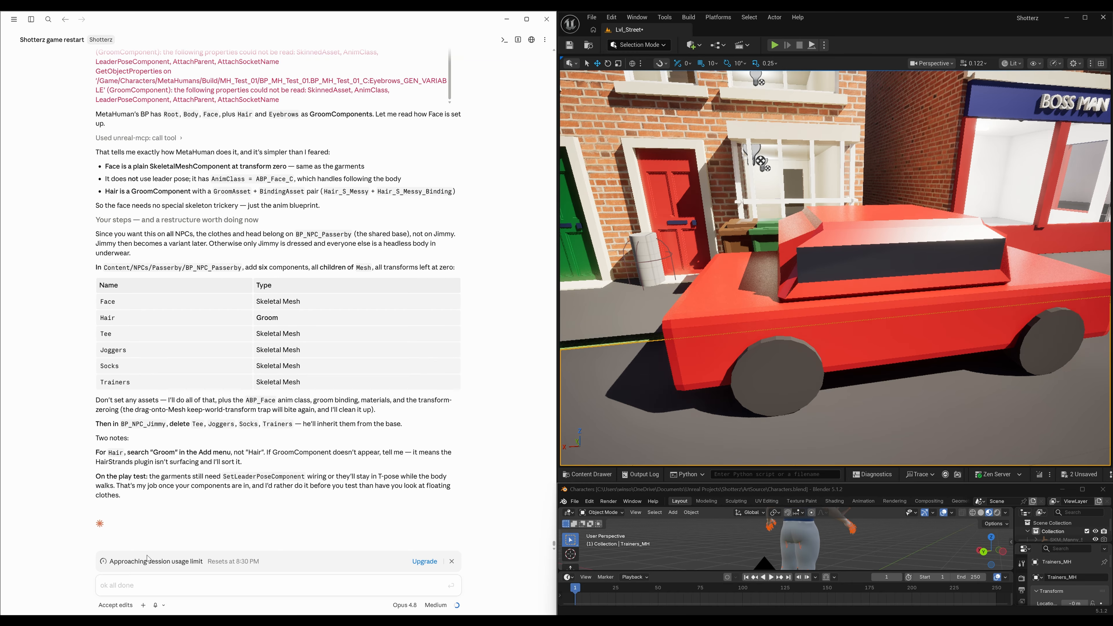
Step: Send Claude the message "Yes they were swapped with the Metahuman, a walking animation when they move, and clothing."
click(145, 585)
text(Ye)
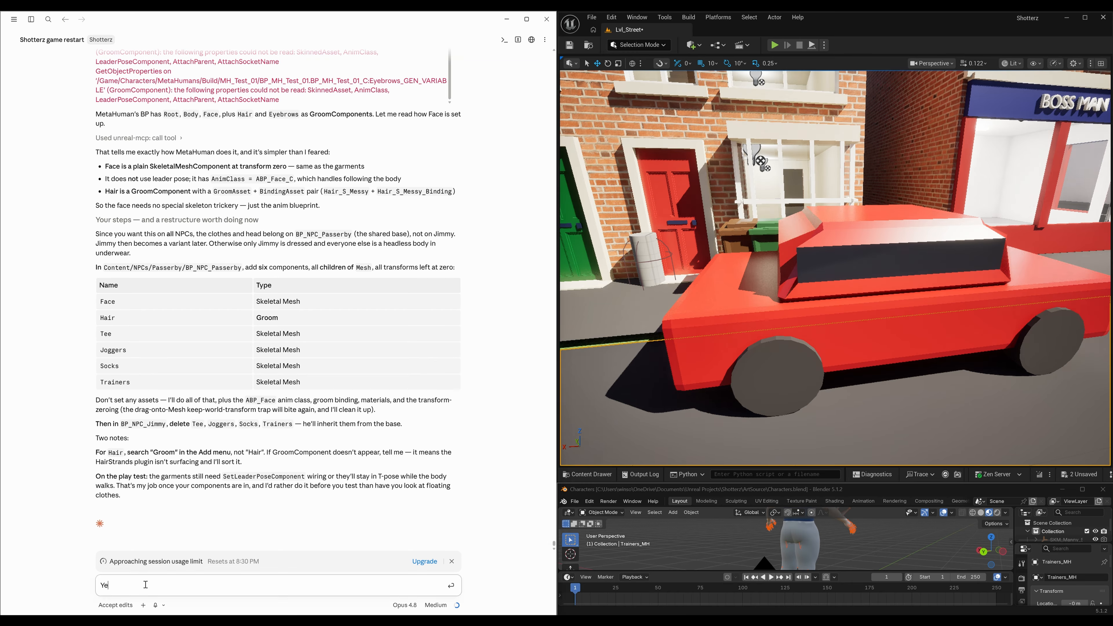
text(s they were sw)
text(apped)
text(with the Metahuman)
text(, and)
text(alking)
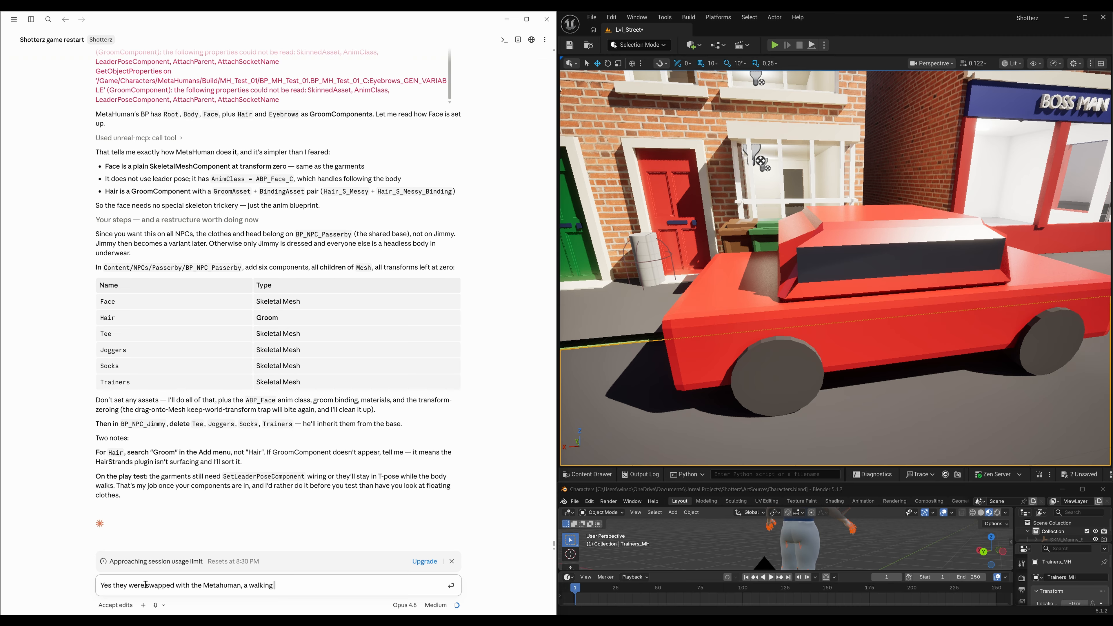
text( animation when they move, and)
text(othing.)
click(453, 586)
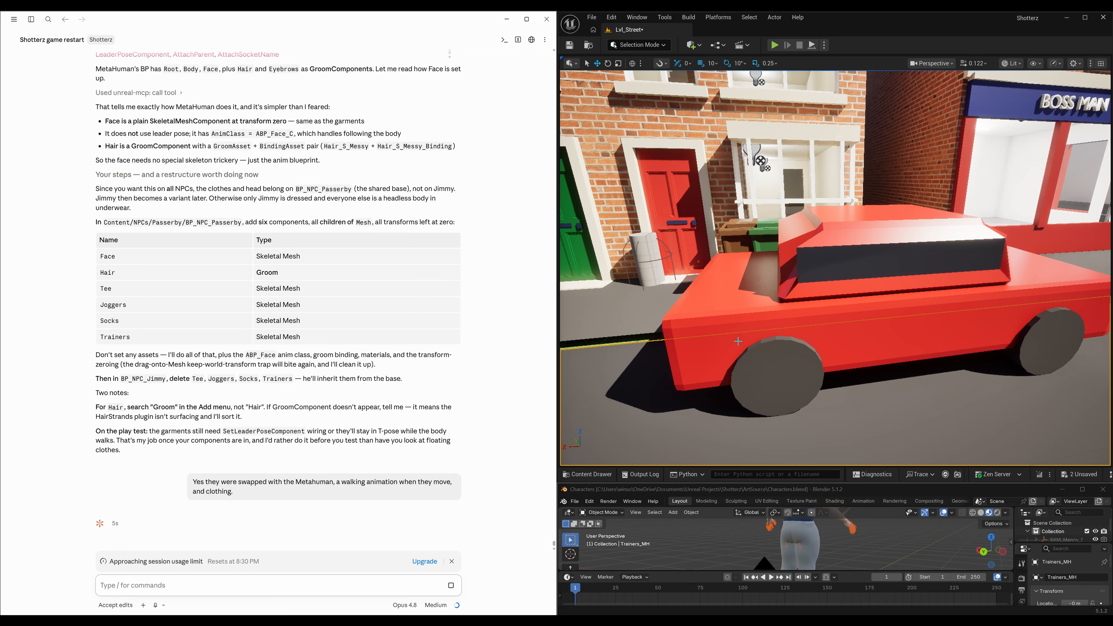
Step: Examine the headless test NPC on the street from behind, front and above to check its body and clothing
right_drag(1003, 234, 596, 235)
right_drag(863, 267, 890, 254)
key(w)
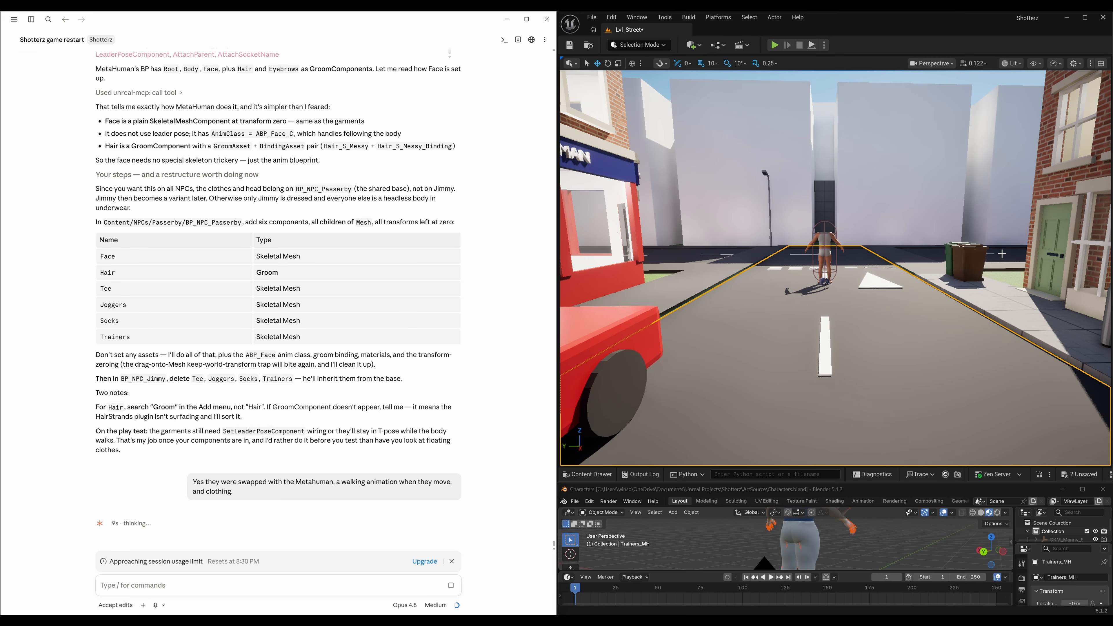
scroll(862, 267, up, 5)
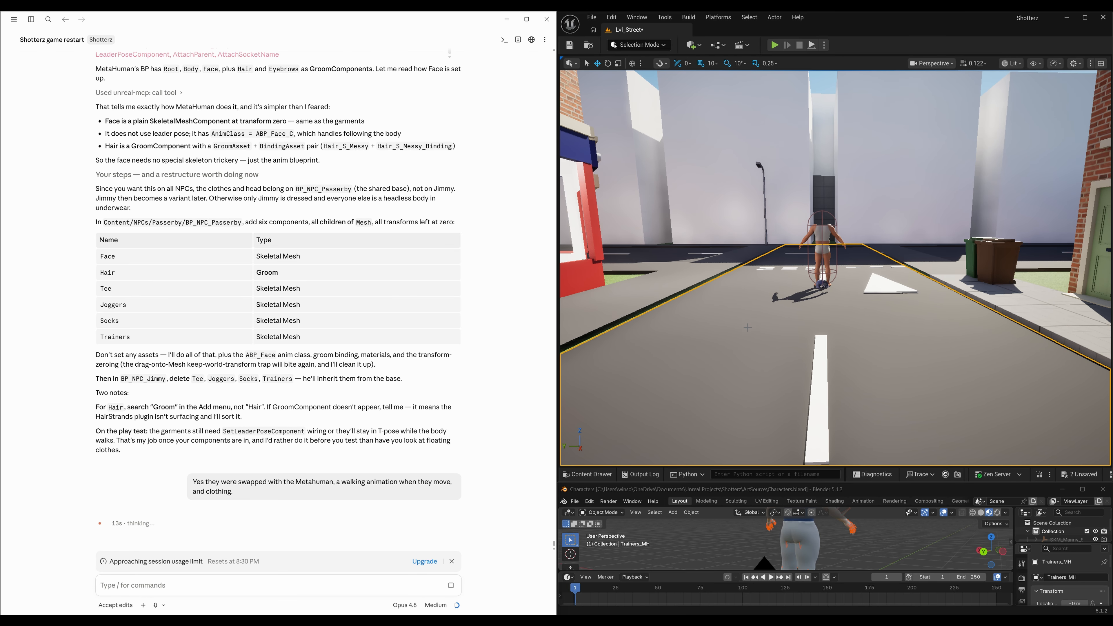
scroll(746, 323, up, 5)
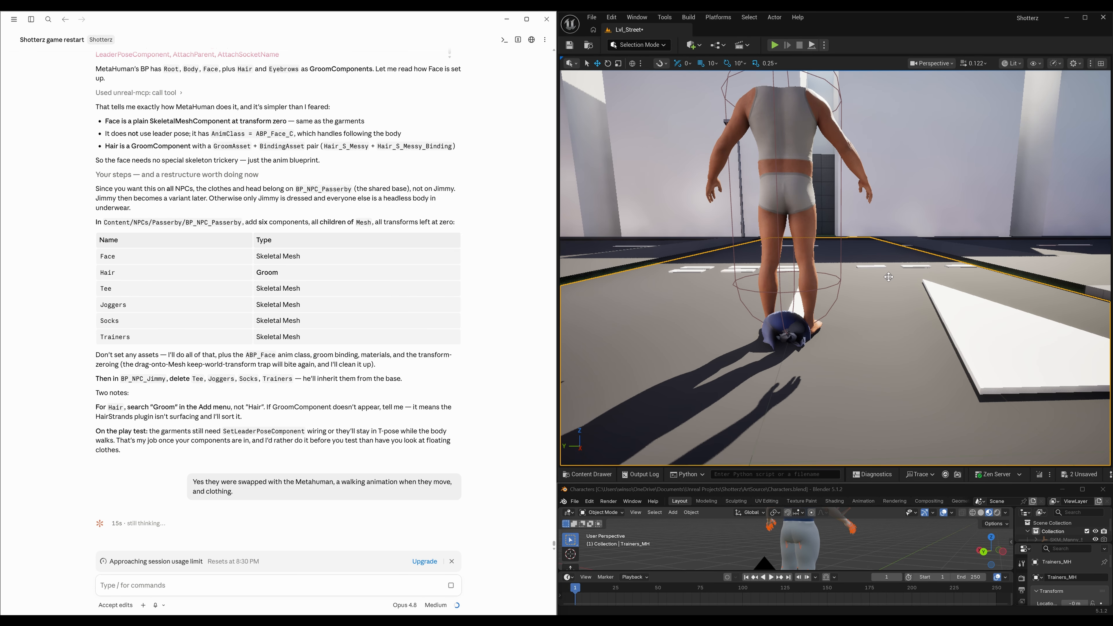
scroll(874, 292, up, 3)
scroll(874, 292, up, 2)
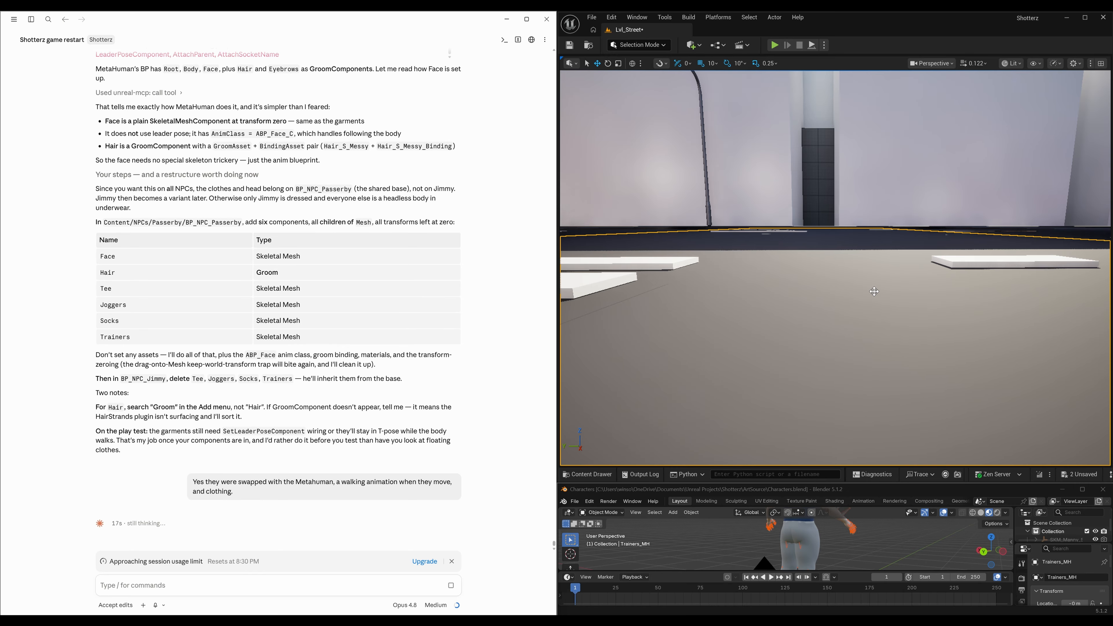
right_drag(874, 292, 655, 264)
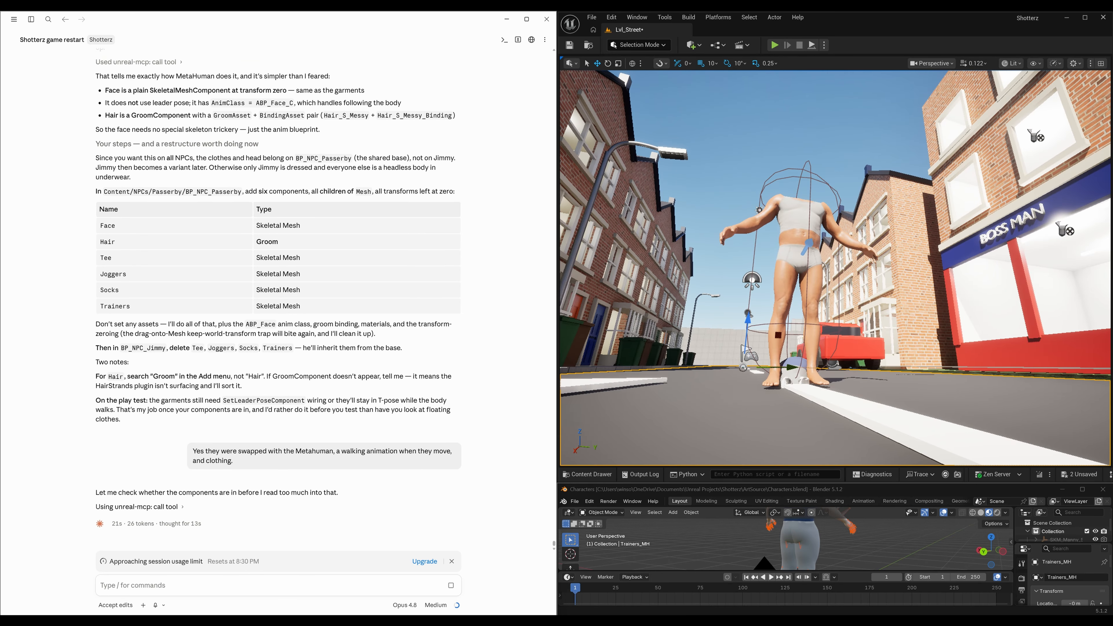
right_drag(855, 275, 980, 325)
key(s)
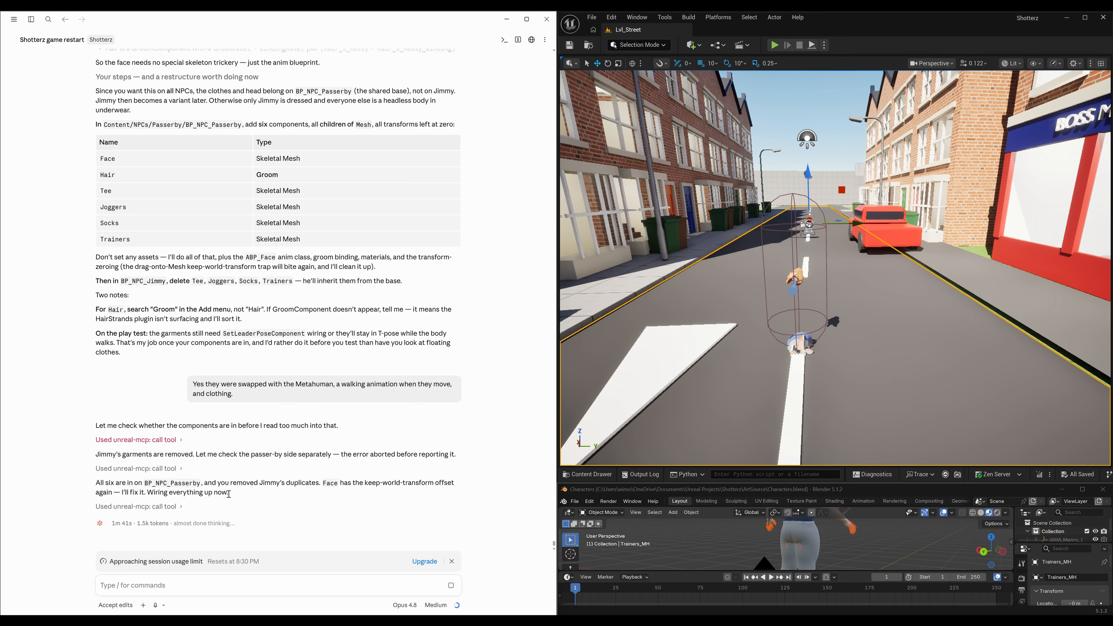
Step: Review the details of Claude's latest Unreal tool call and always allow the PIE walking screenshot extraction
click(182, 507)
scroll(384, 491, down, 3)
scroll(385, 491, down, 15)
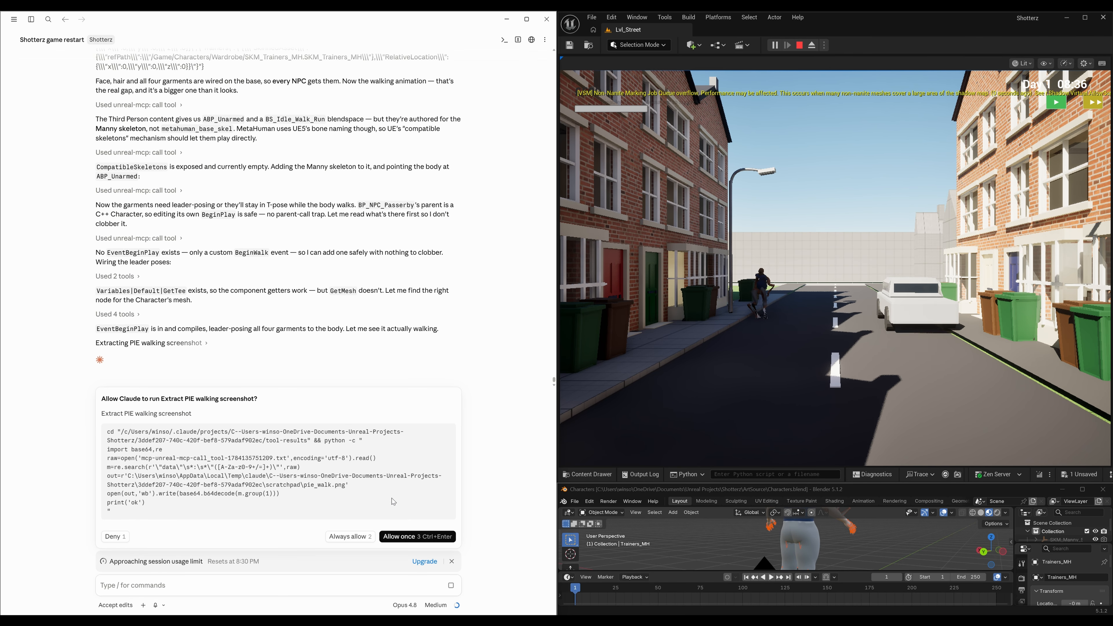
click(363, 537)
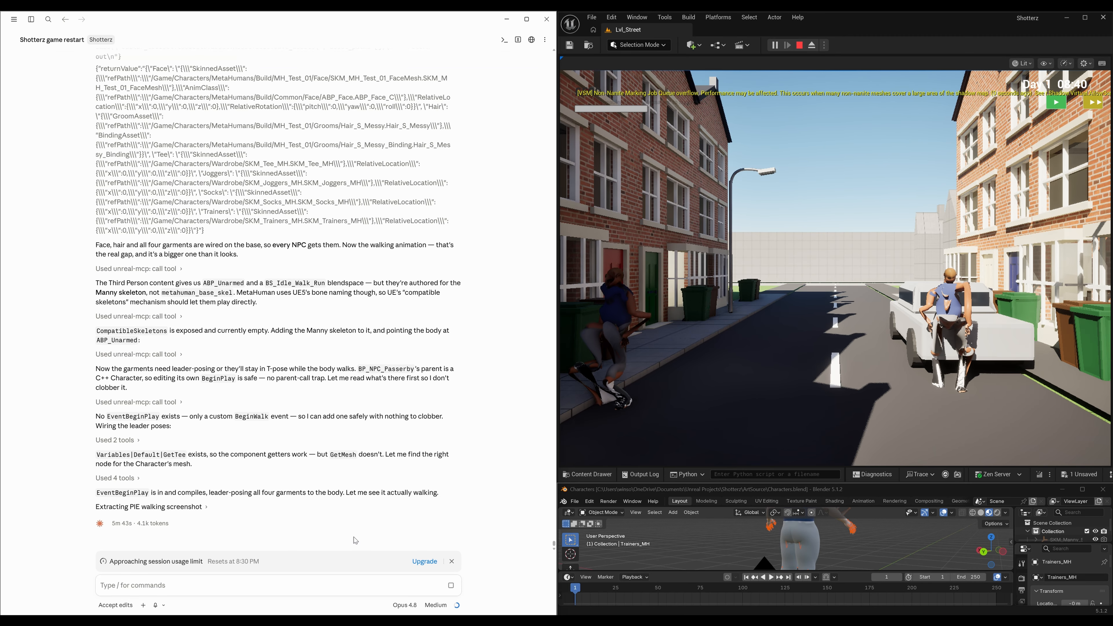
Step: Ask Claude to fix skin showing through the NPC clothes, remove the static test NPC and defer animation, and always allow its fit check screenshot extraction
text(Yes can you revert the char)
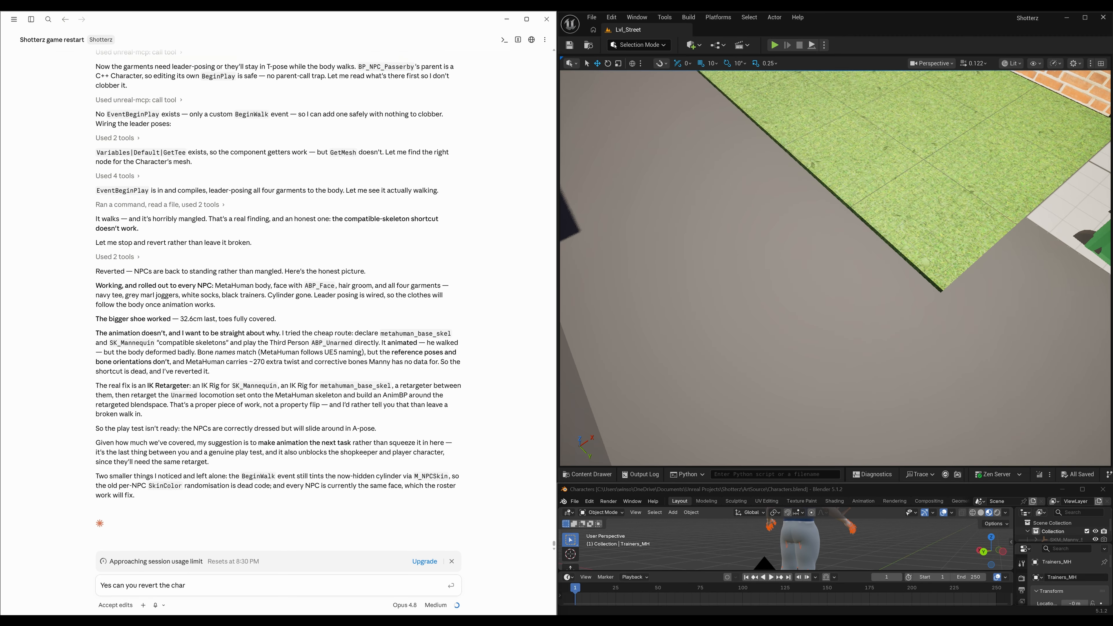
click(217, 585)
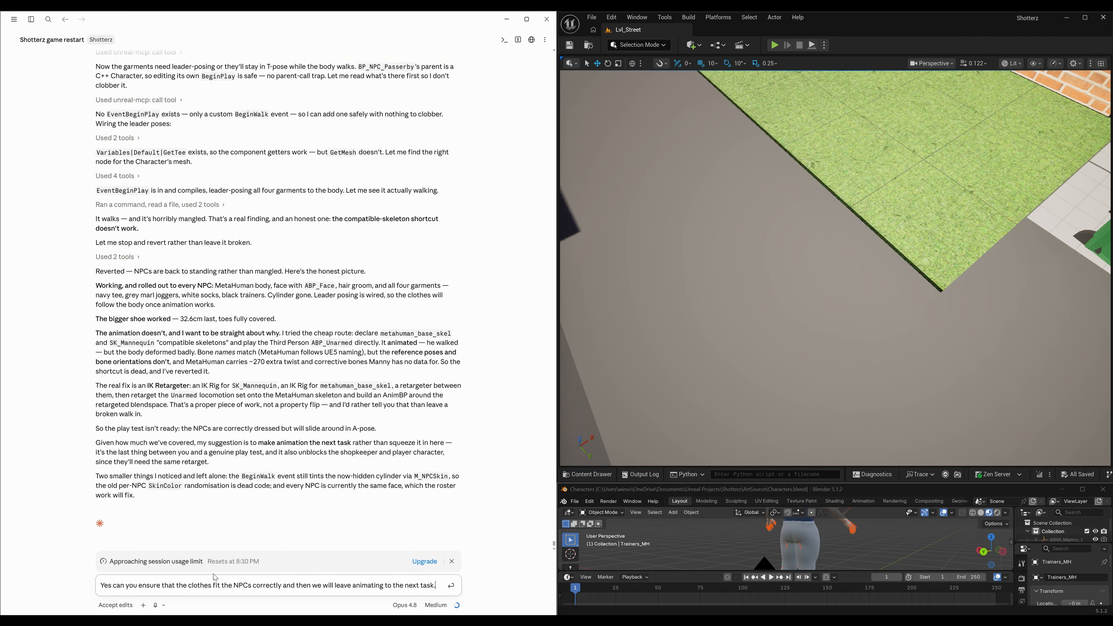
text(Currently the skin is showing through the clothes, and remove the static test NPC from the scene. Then I can play test what we have done so far today.)
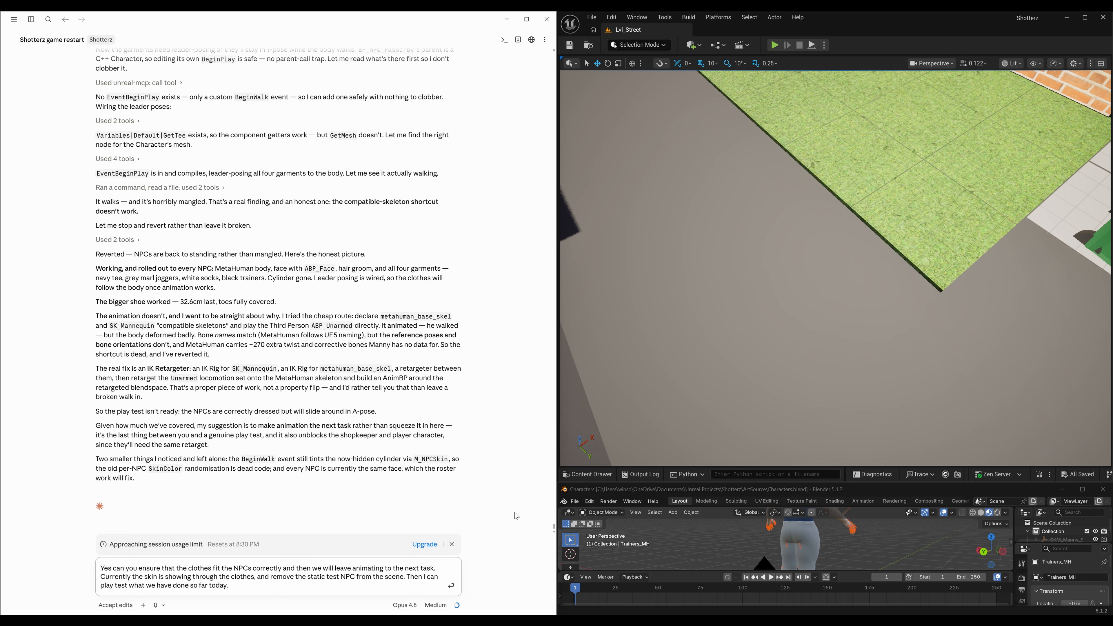
click(451, 585)
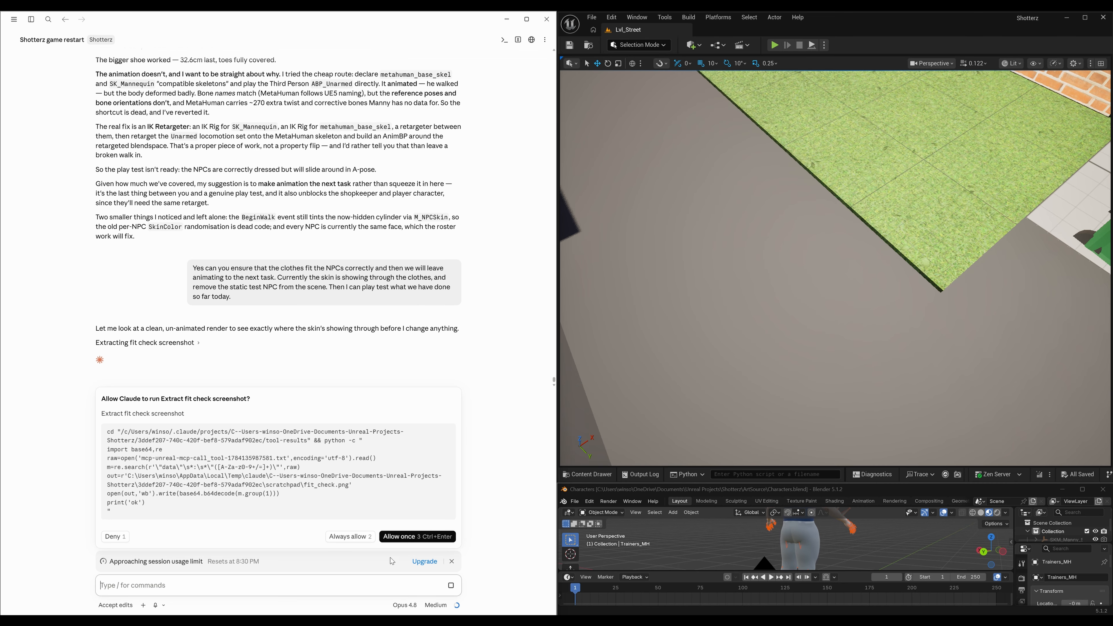
click(350, 537)
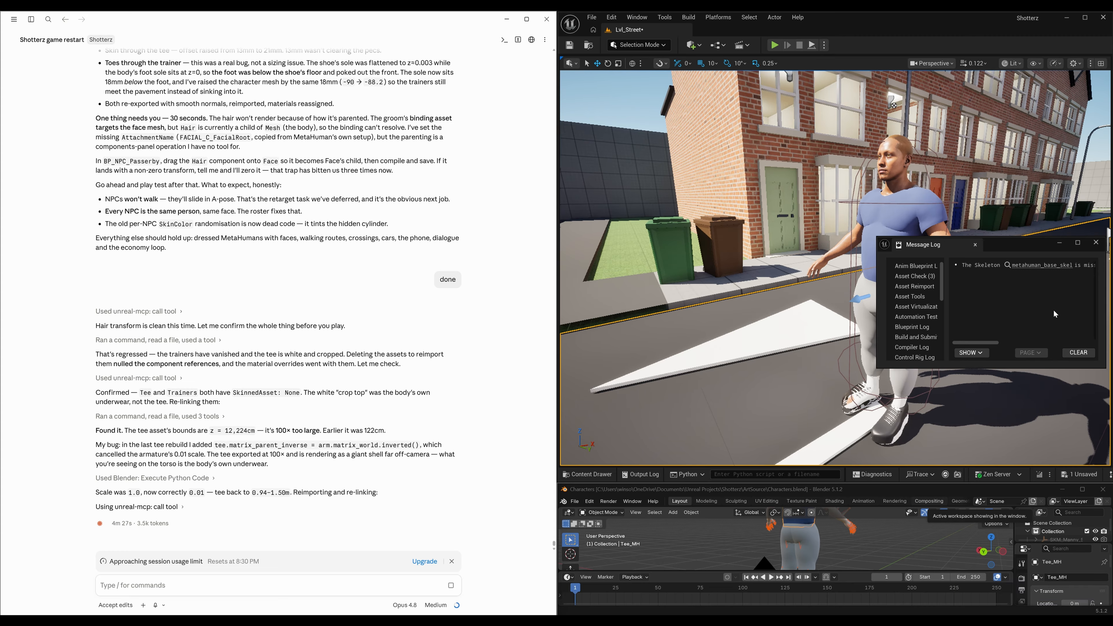
Step: Read the skeleton entry in the Message Log, expand Claude's usage limit details, and close the log
scroll(1010, 343, right, 3)
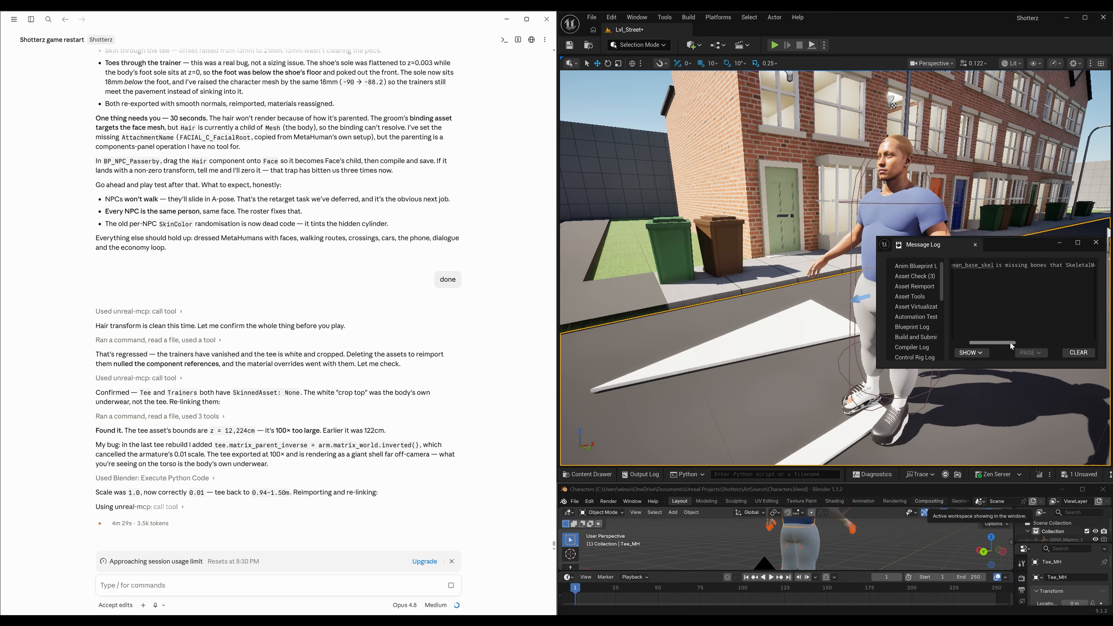
drag(1041, 242, 714, 88)
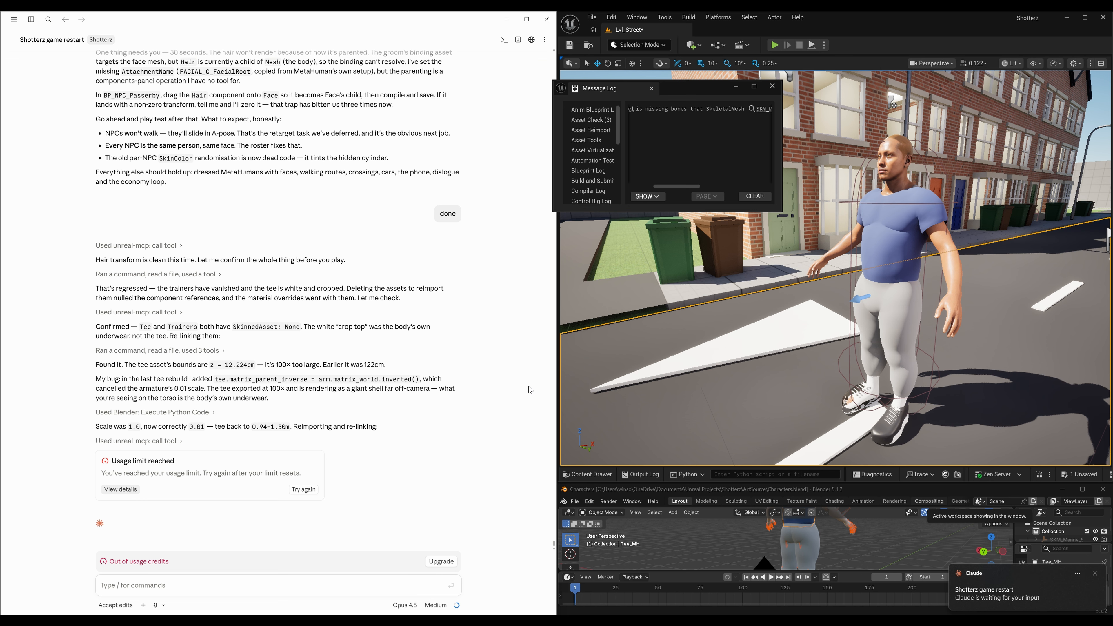
click(127, 489)
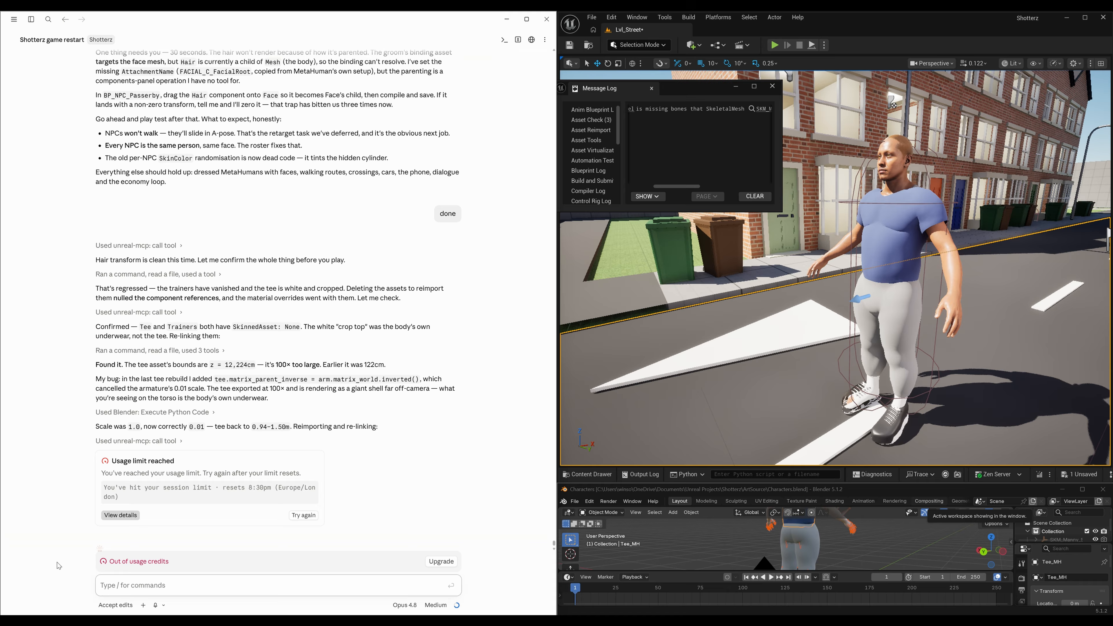
click(653, 88)
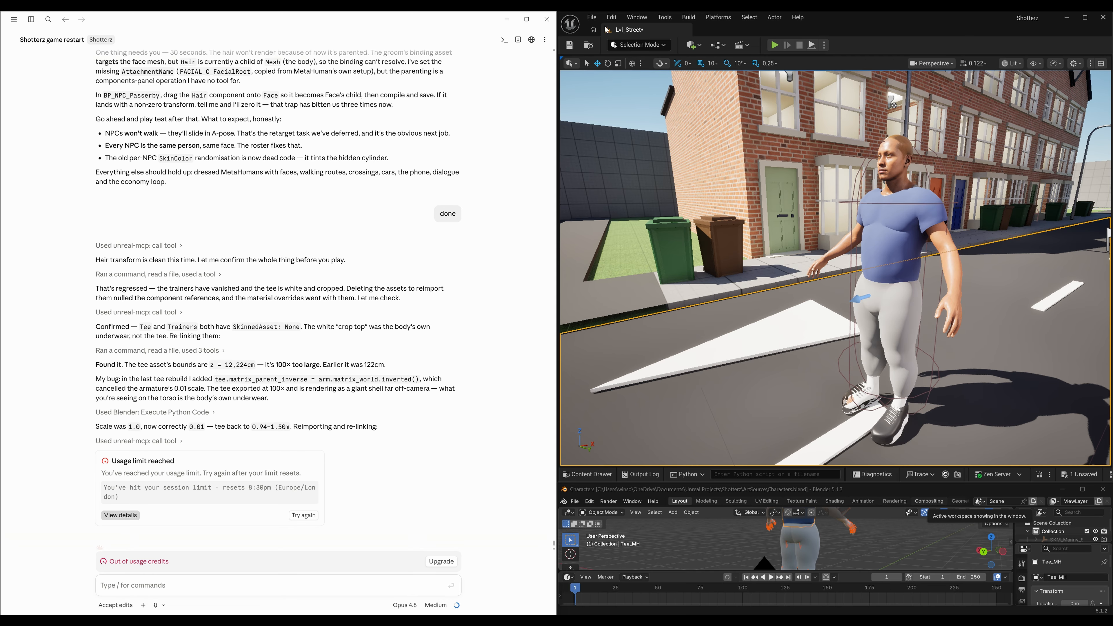
Step: Save all unsaved changes in the Unreal project and build all levels
click(592, 17)
click(624, 146)
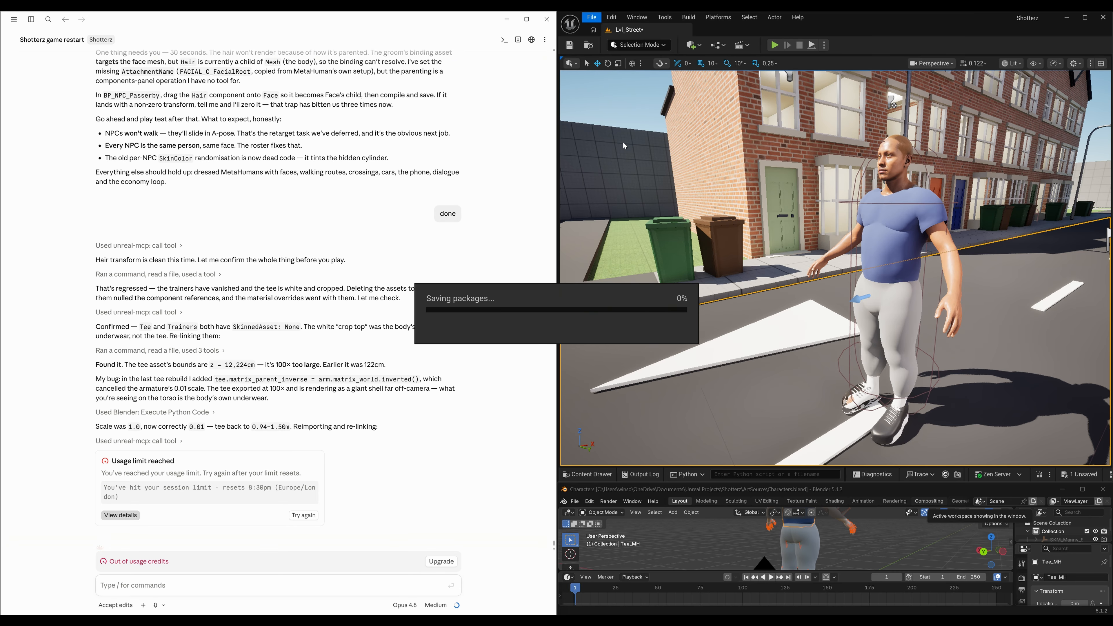
click(688, 18)
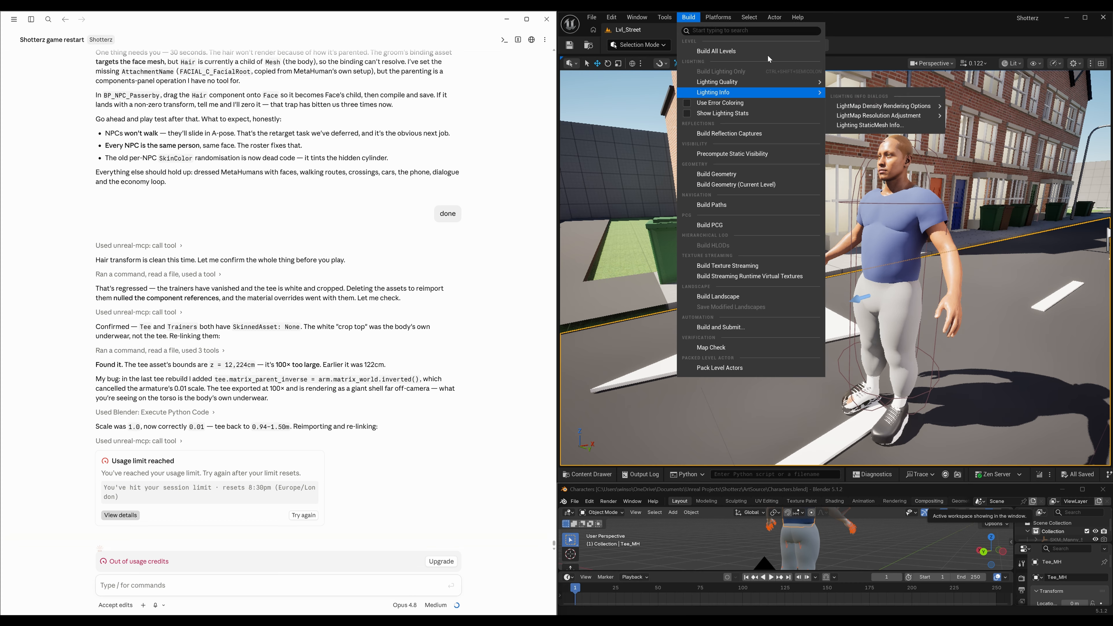
click(751, 51)
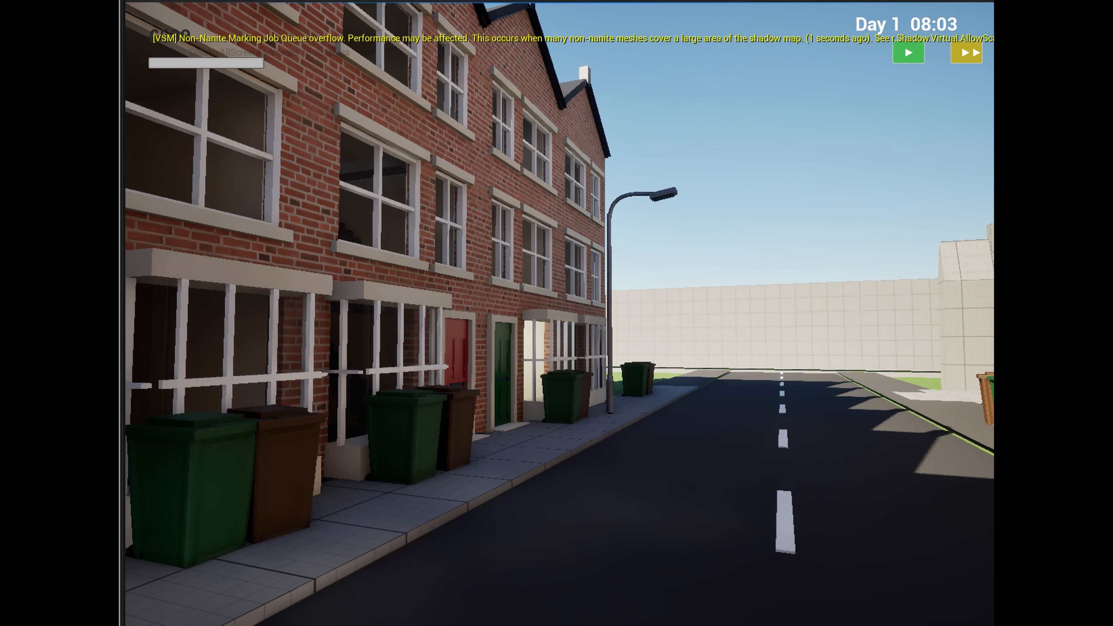
Step: In the play test phone, try to order 5 Pills, 5 Powder and 5 Weed twice each, and confirm the order
click(772, 228)
click(771, 202)
click(771, 176)
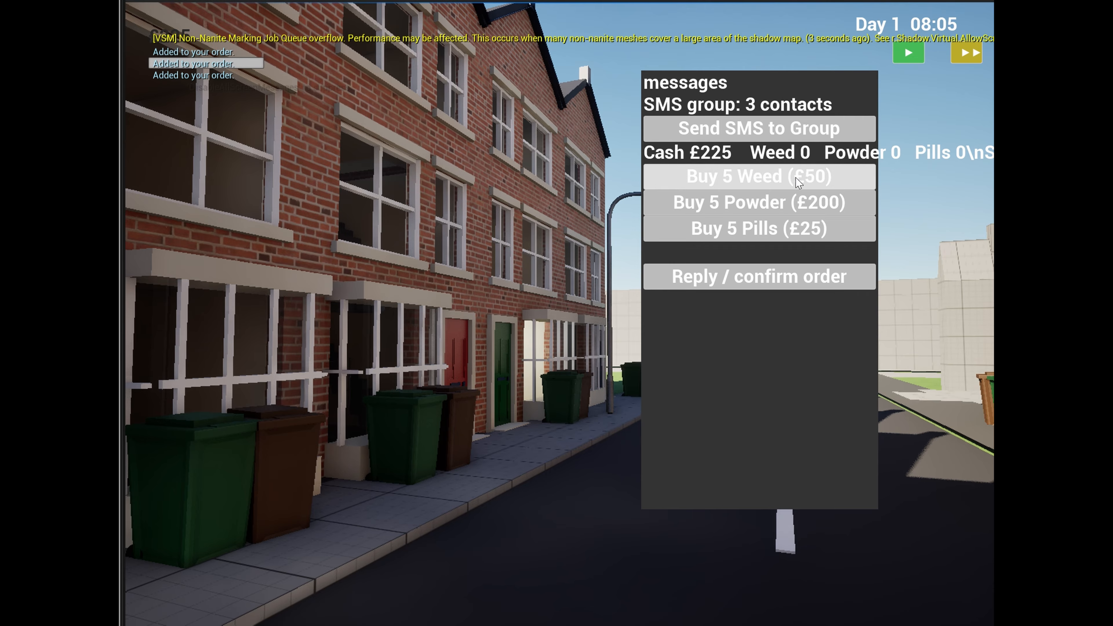
click(776, 230)
click(761, 203)
click(754, 176)
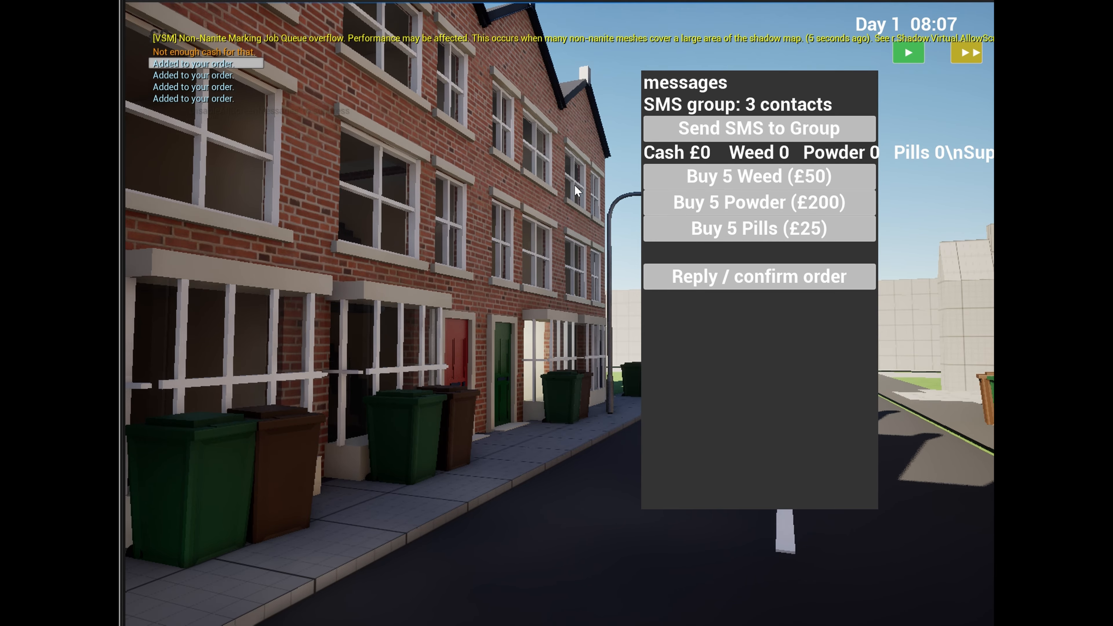
click(683, 277)
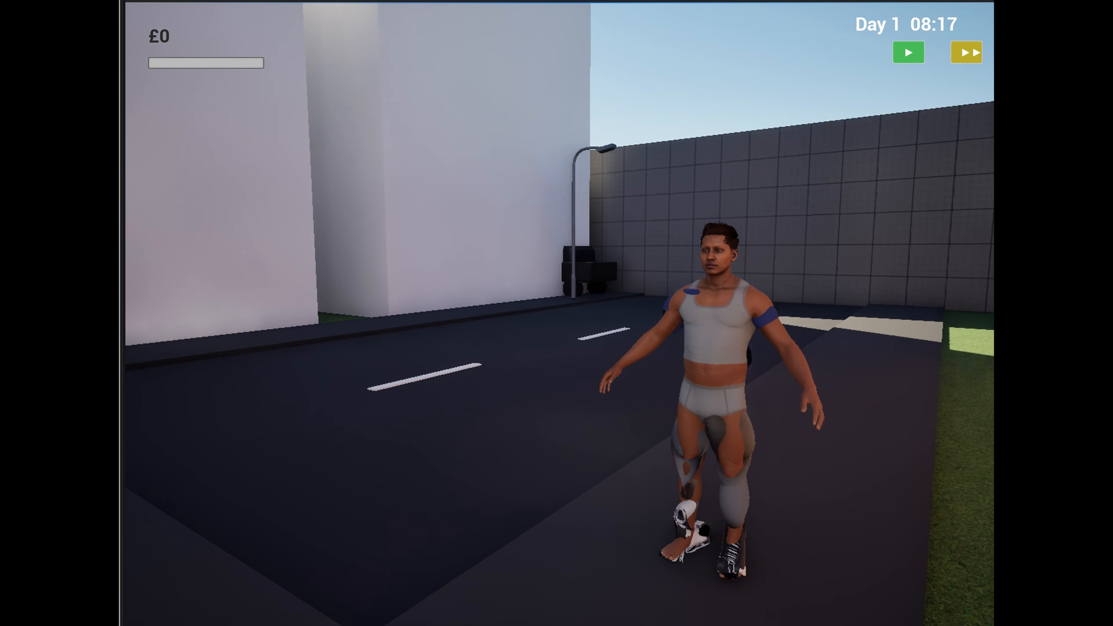
Step: Try the Quiet word option on a passerby in the play test and walk away from the conversation
click(540, 61)
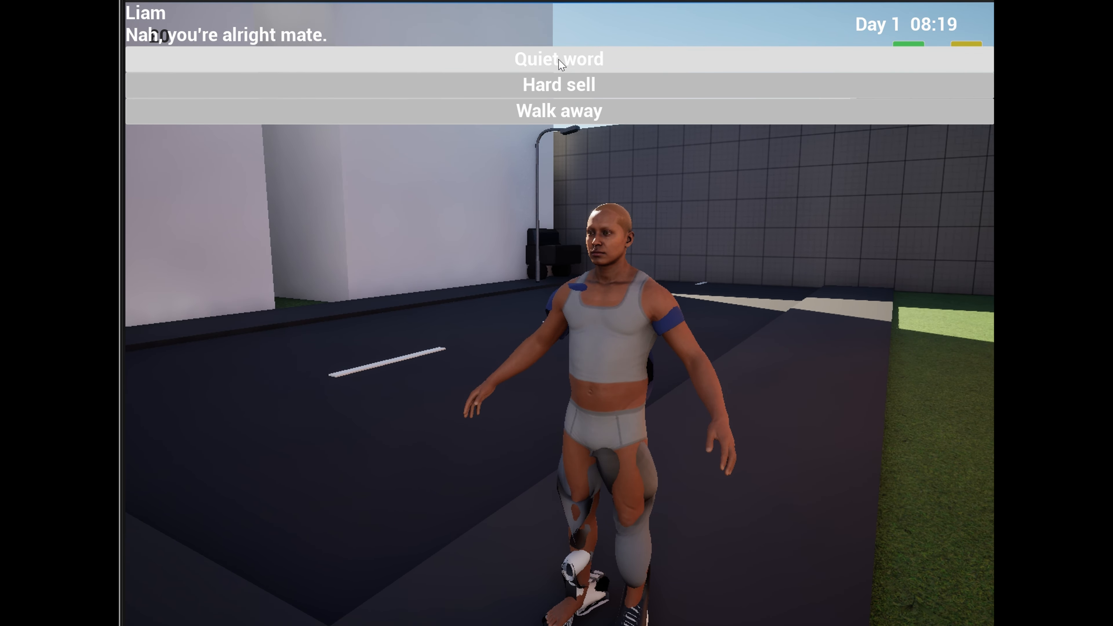
click(499, 122)
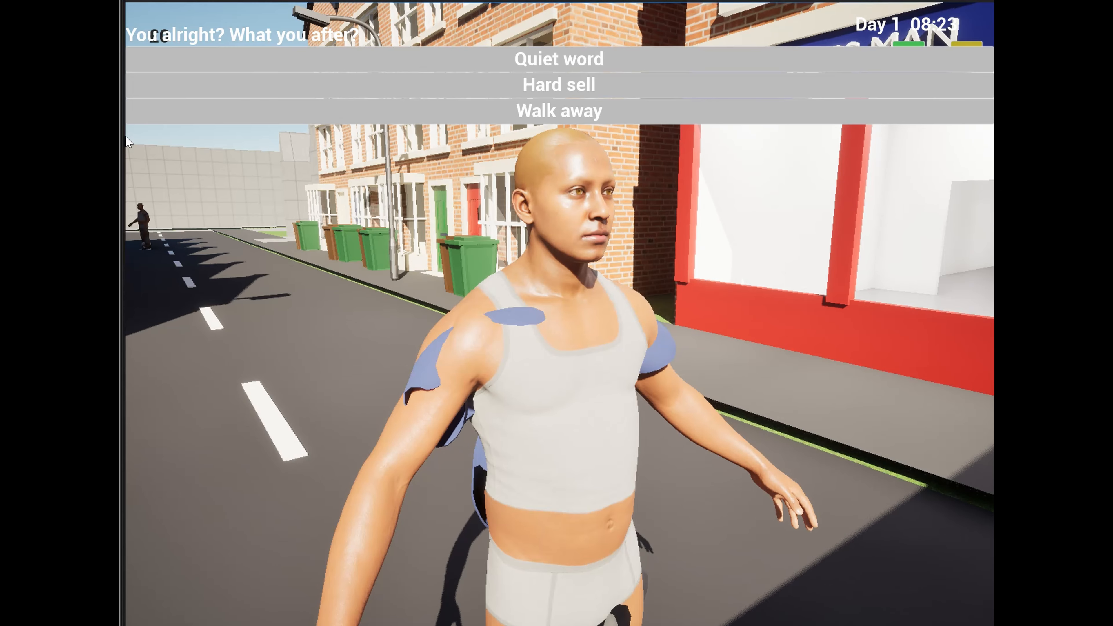
Step: Try the Quiet word option on the street passerby and on the one near the far wall, walking away from each conversation
click(521, 69)
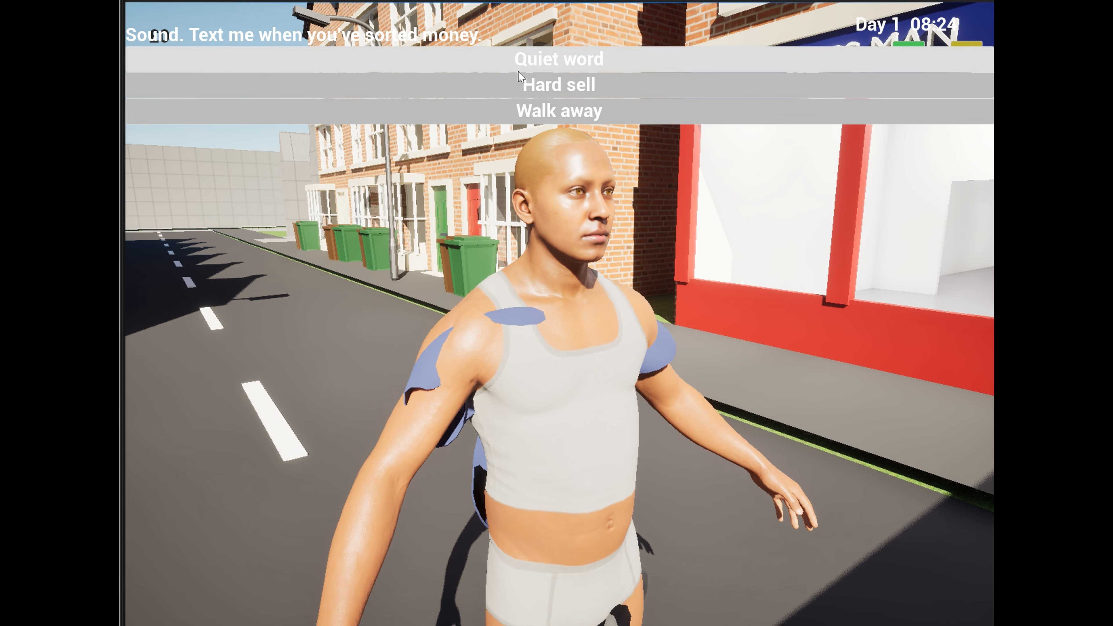
click(468, 109)
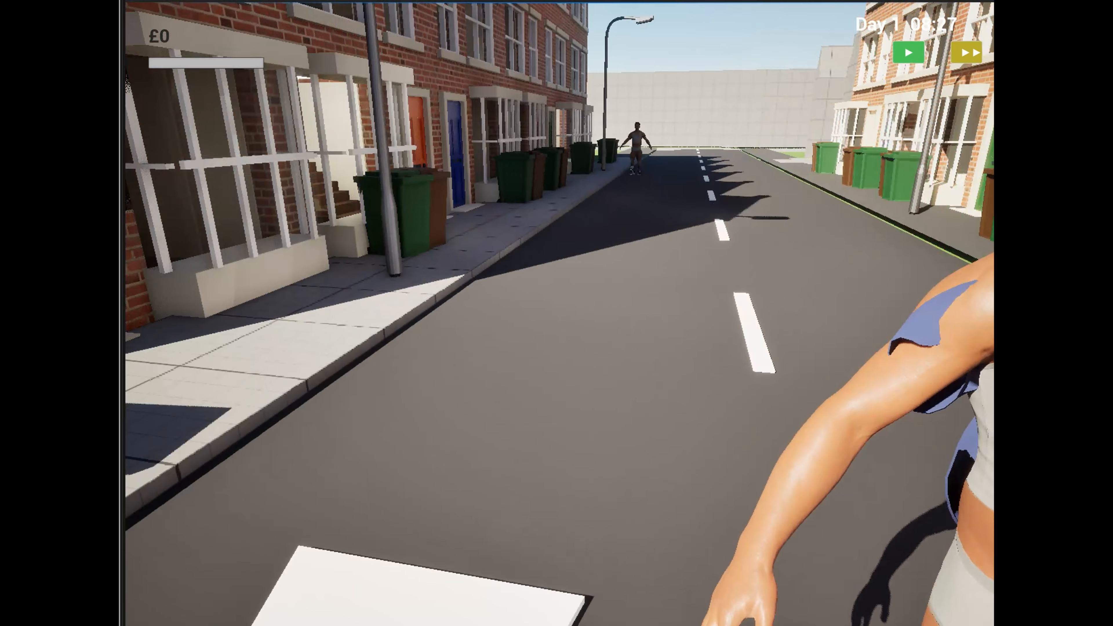
key(w)
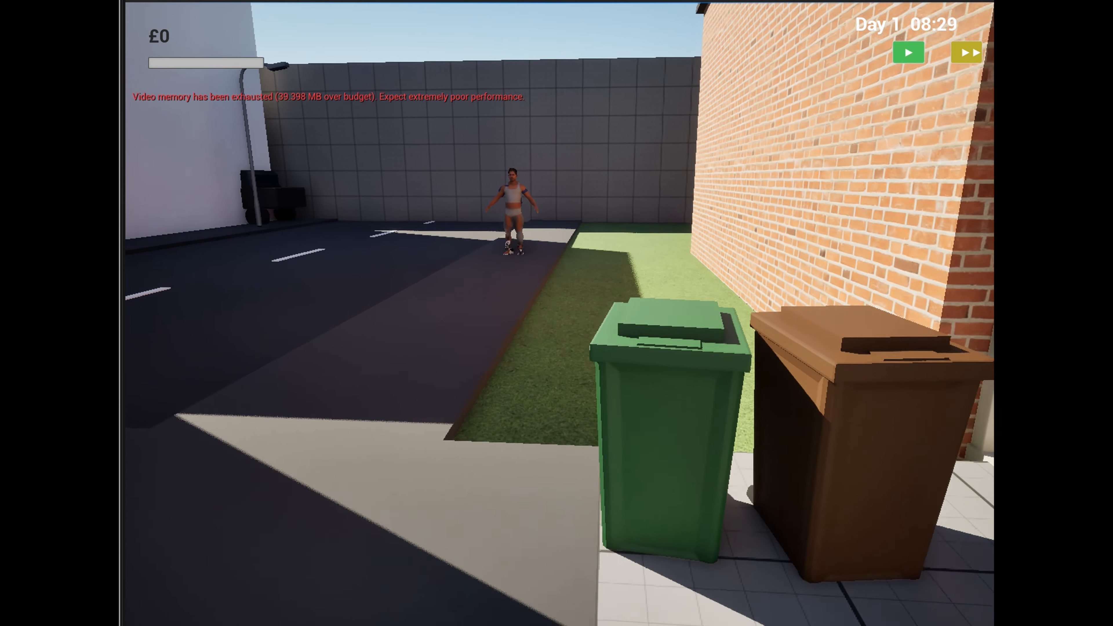
key(w)
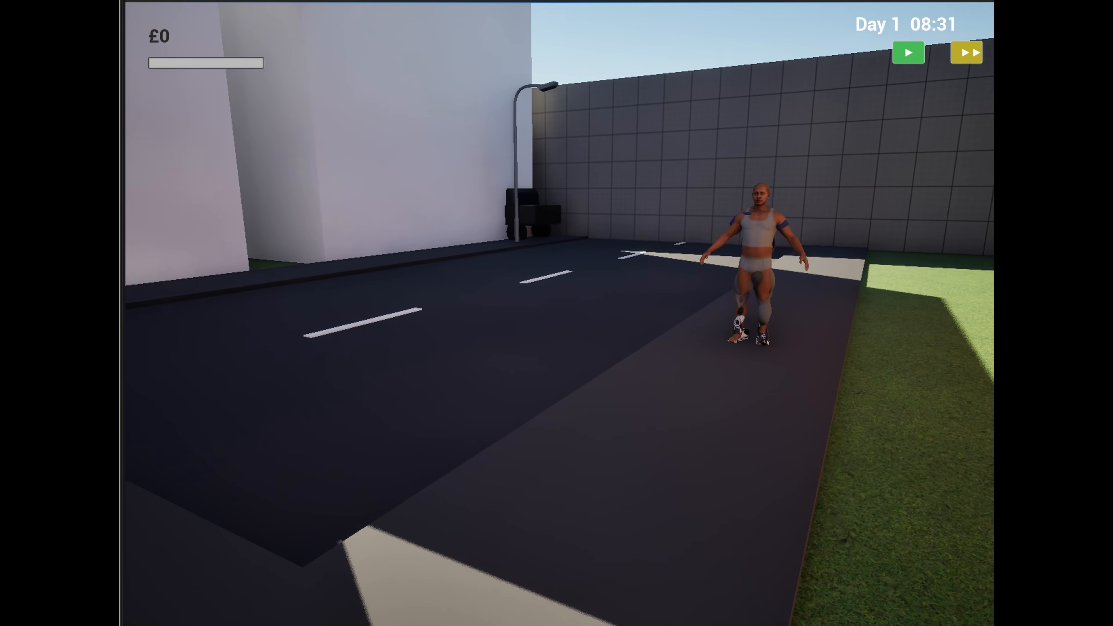
key(w)
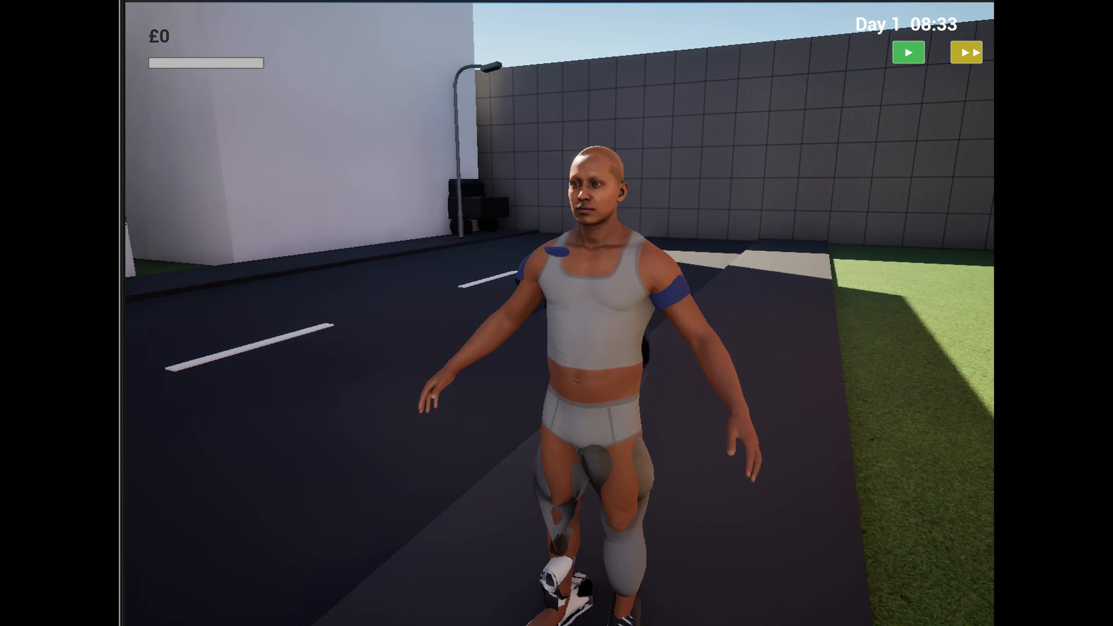
key(e)
click(355, 61)
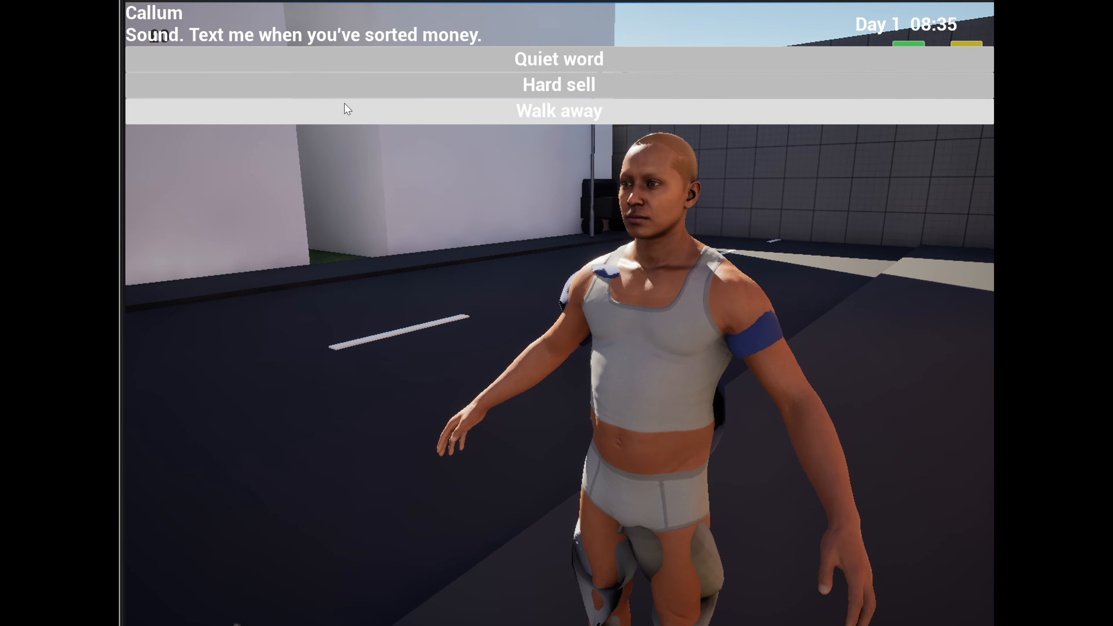
click(342, 113)
Step: Walk to the passerby in the alley beside the Boss Man shop, try the Quiet word option and walk away from the conversation
key(w)
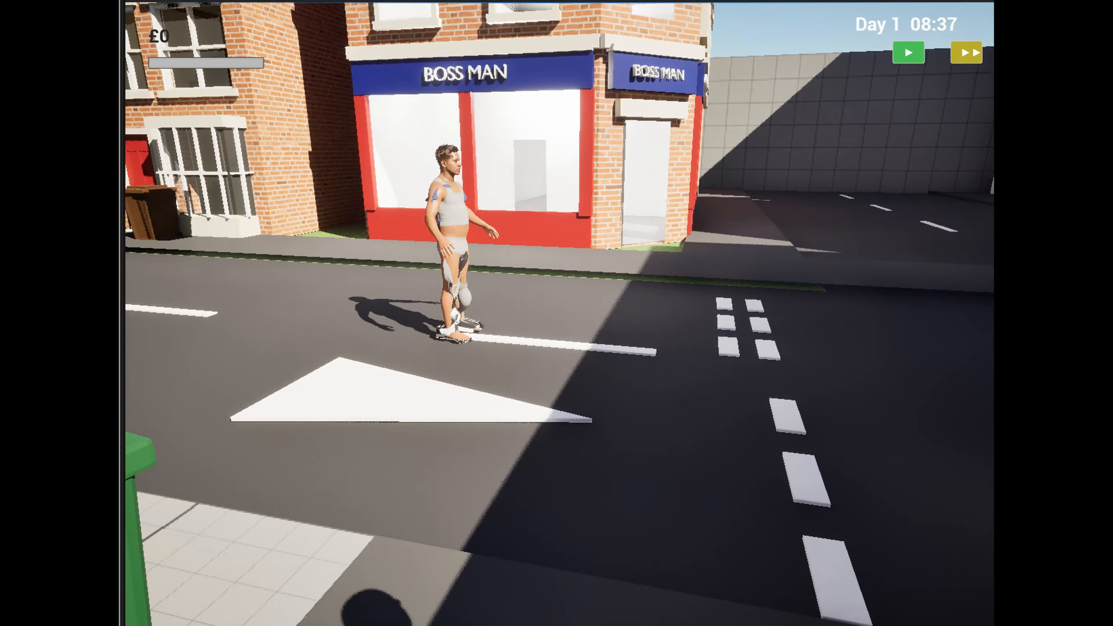
key(w)
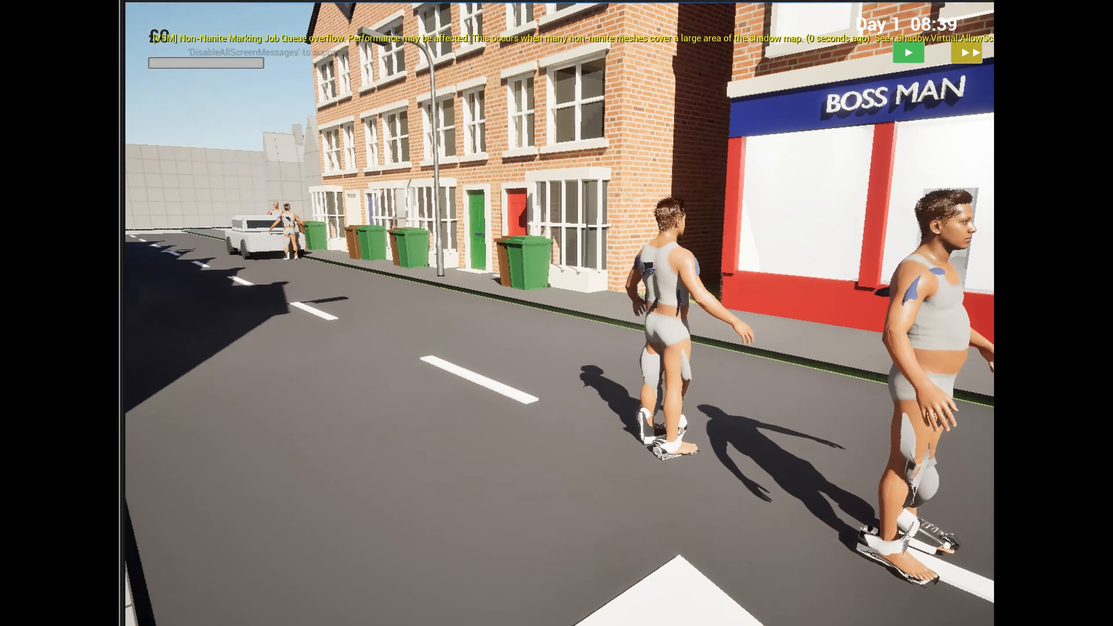
key(w)
key(w)
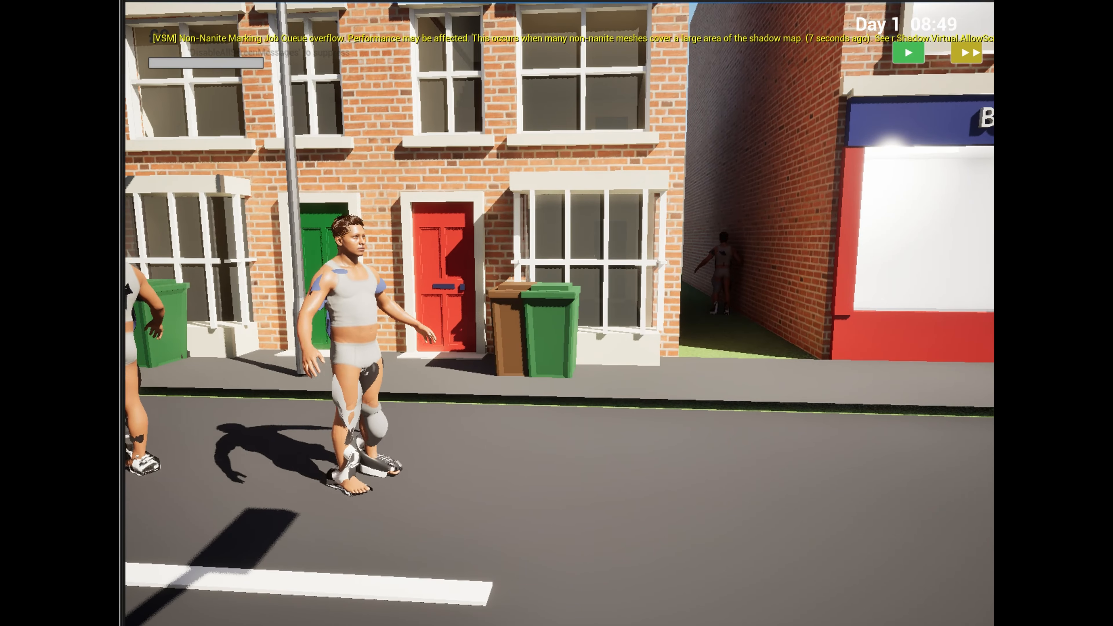
key(w)
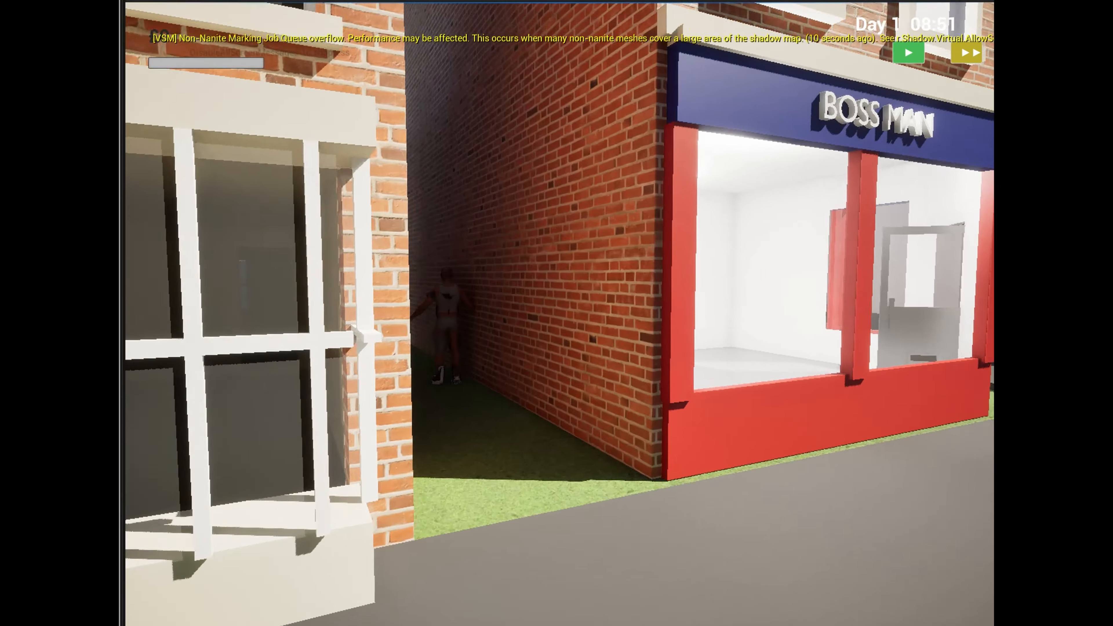
key(w)
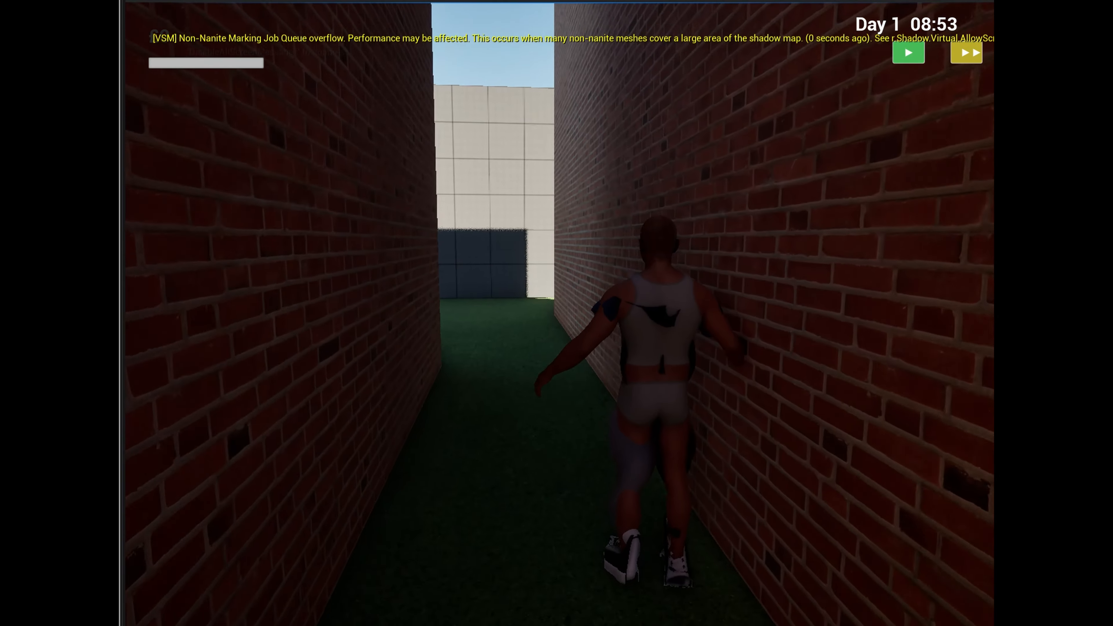
key(w)
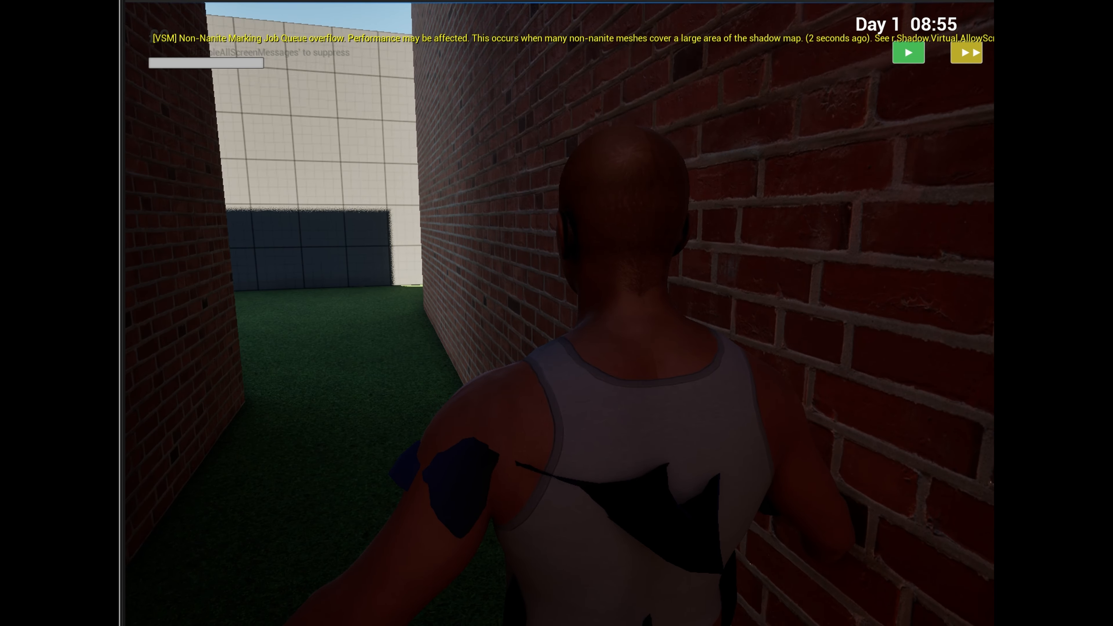
key(e)
click(704, 58)
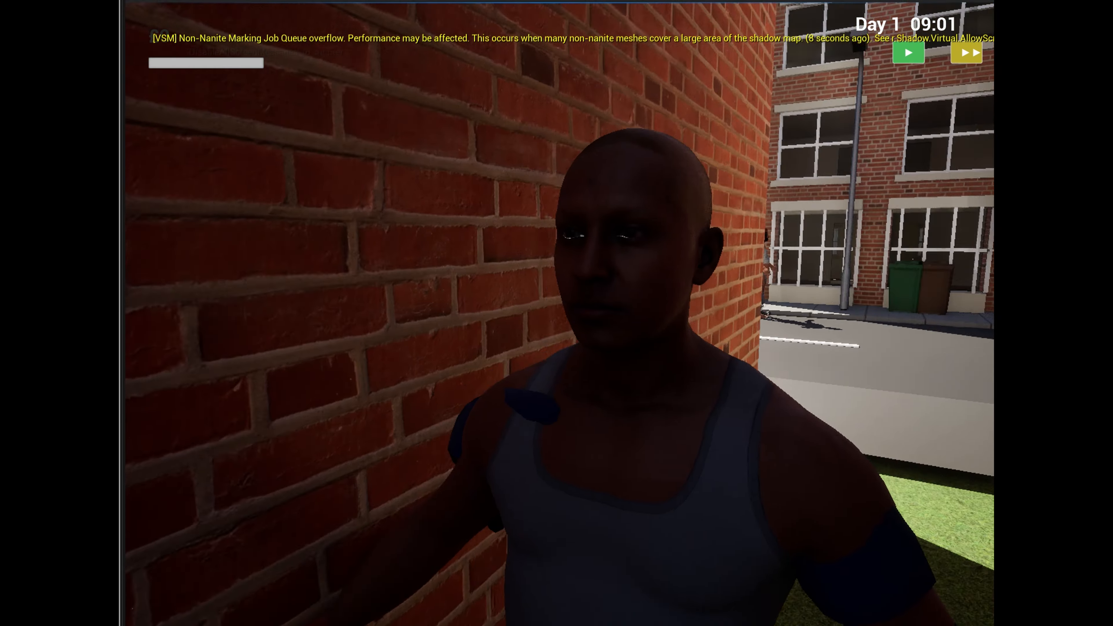
key(e)
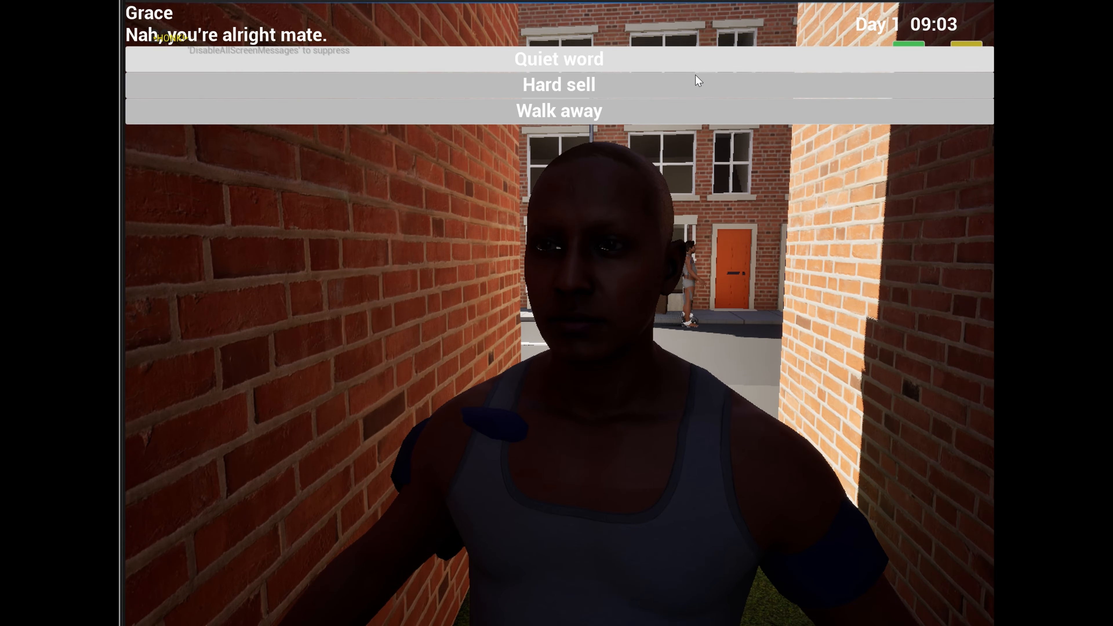
click(664, 109)
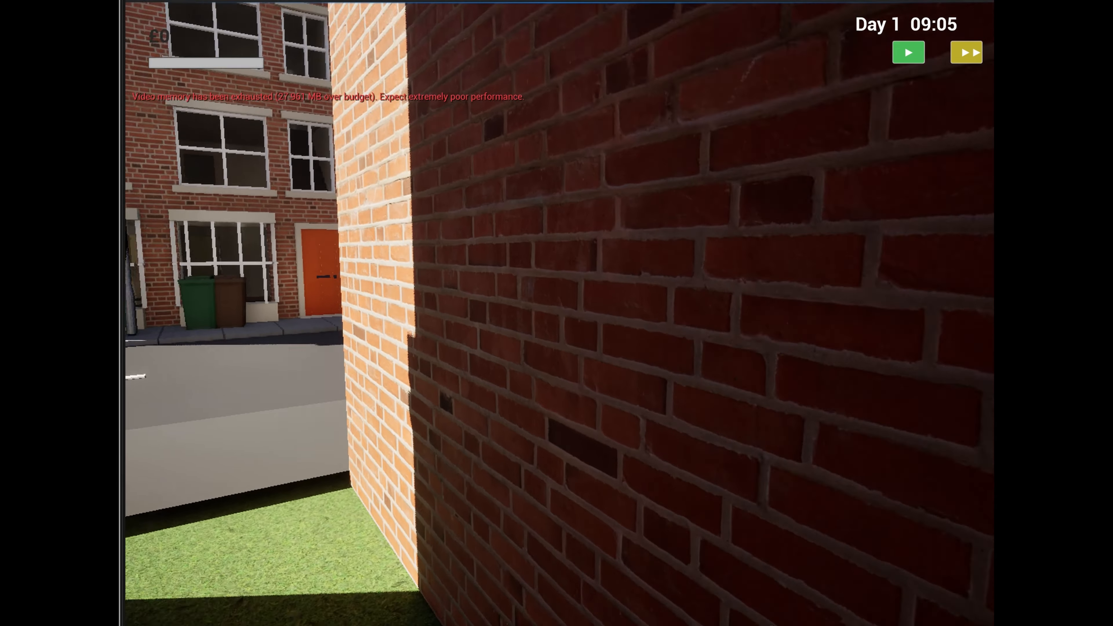
Step: Walk down the street past the passersby and inspect the ground-floor rooms of the house with the red door, returning outside
key(w)
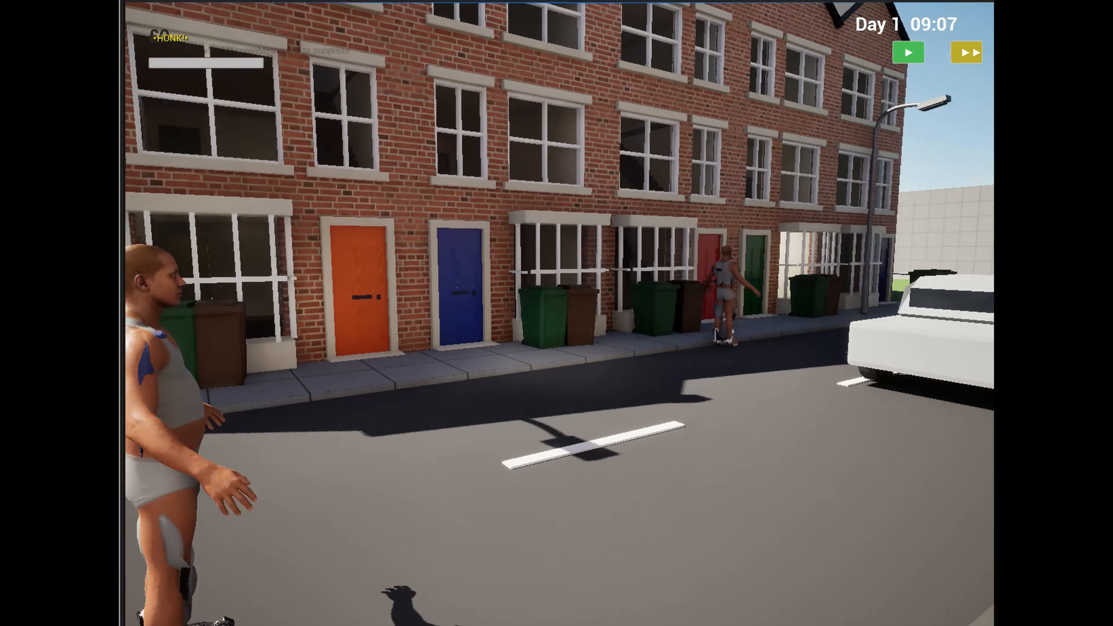
key(w)
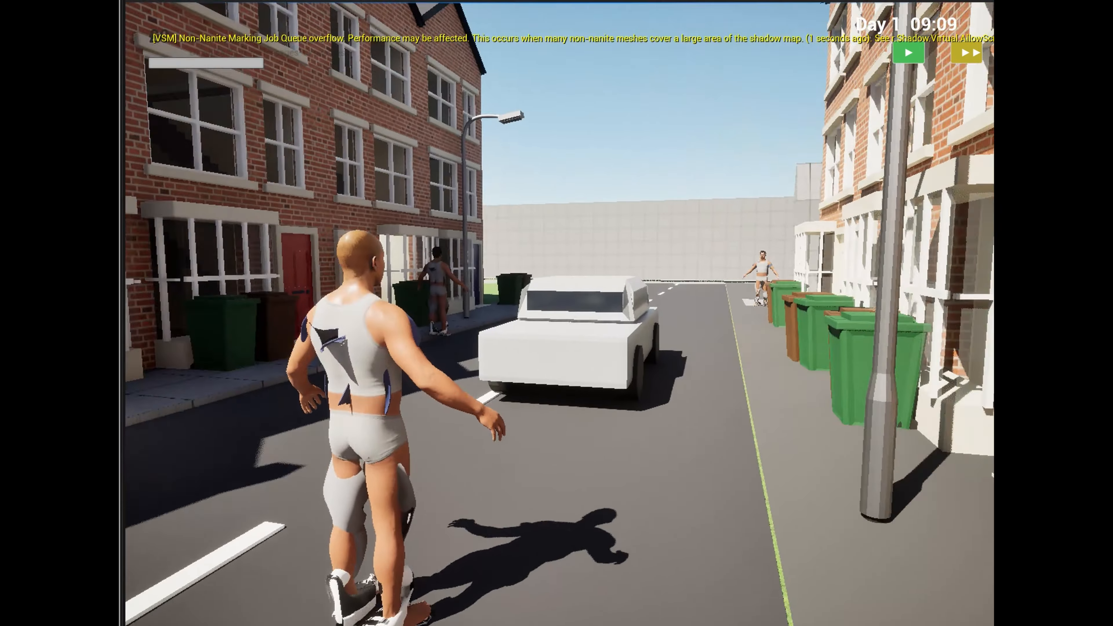
key(w)
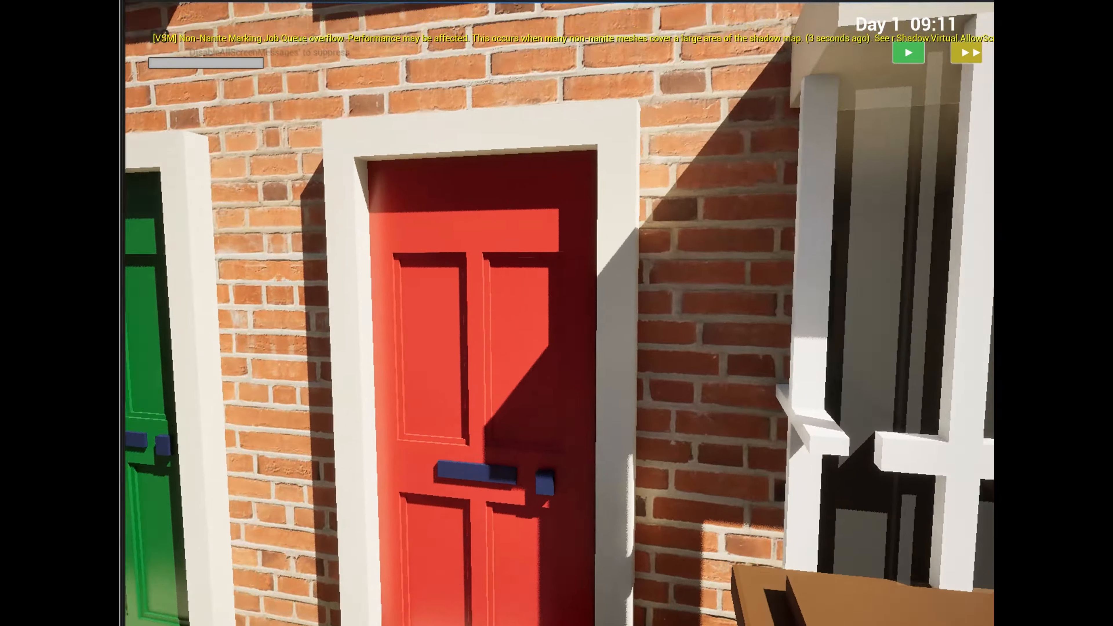
key(w)
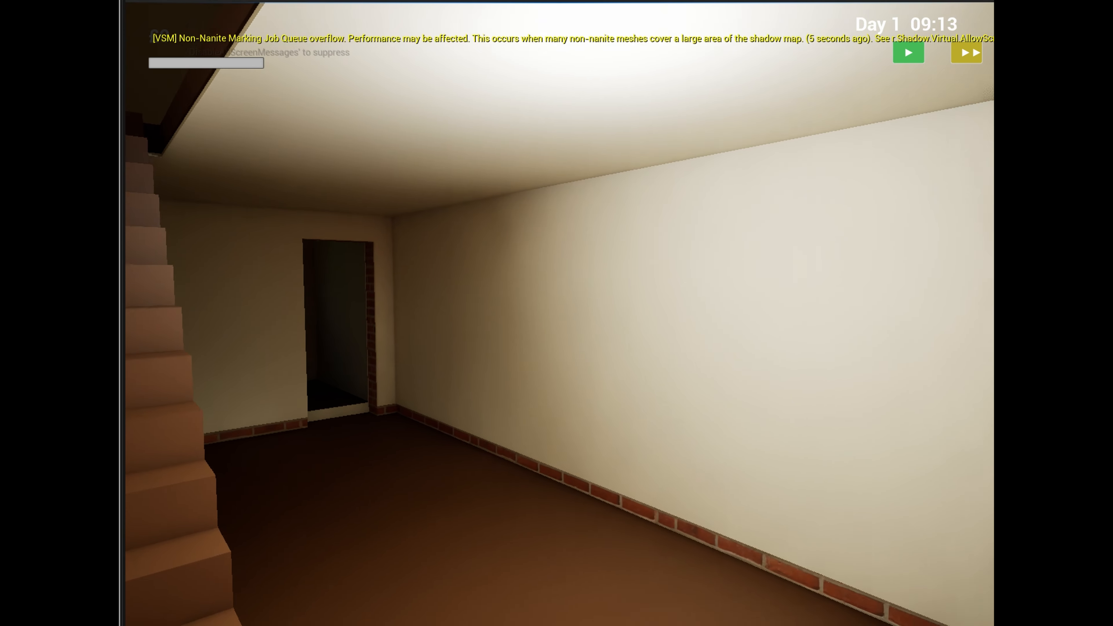
key(w)
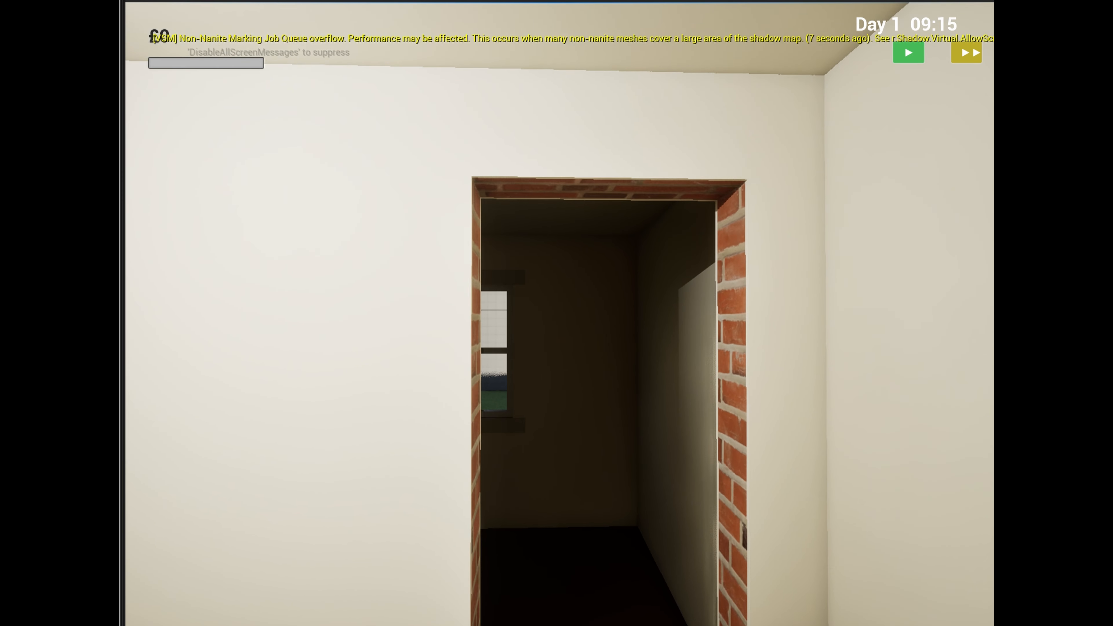
key(w)
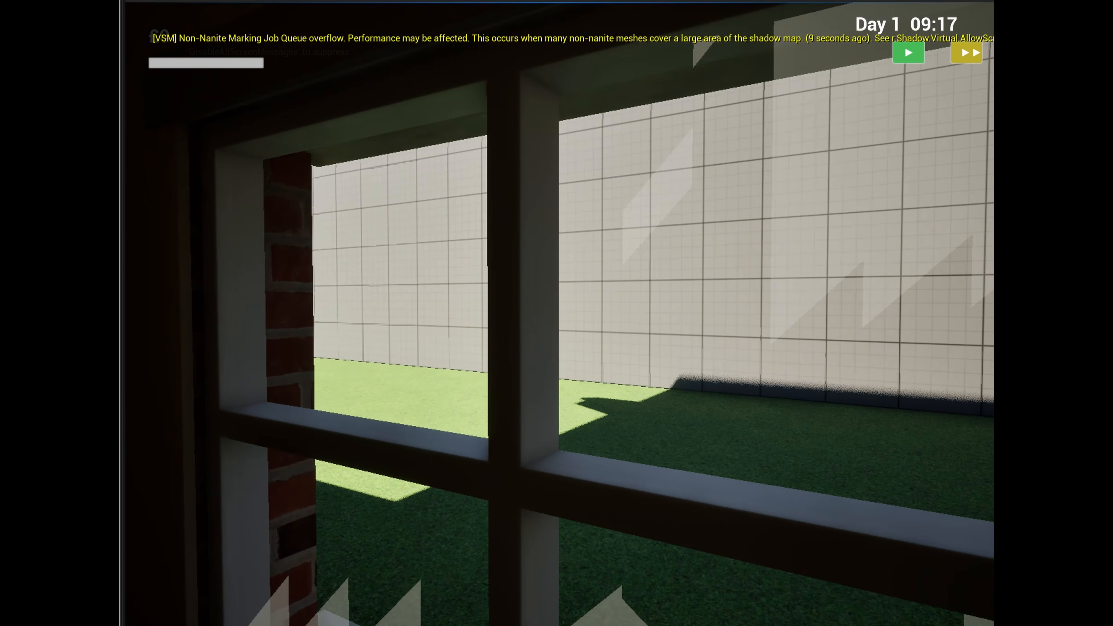
key(w)
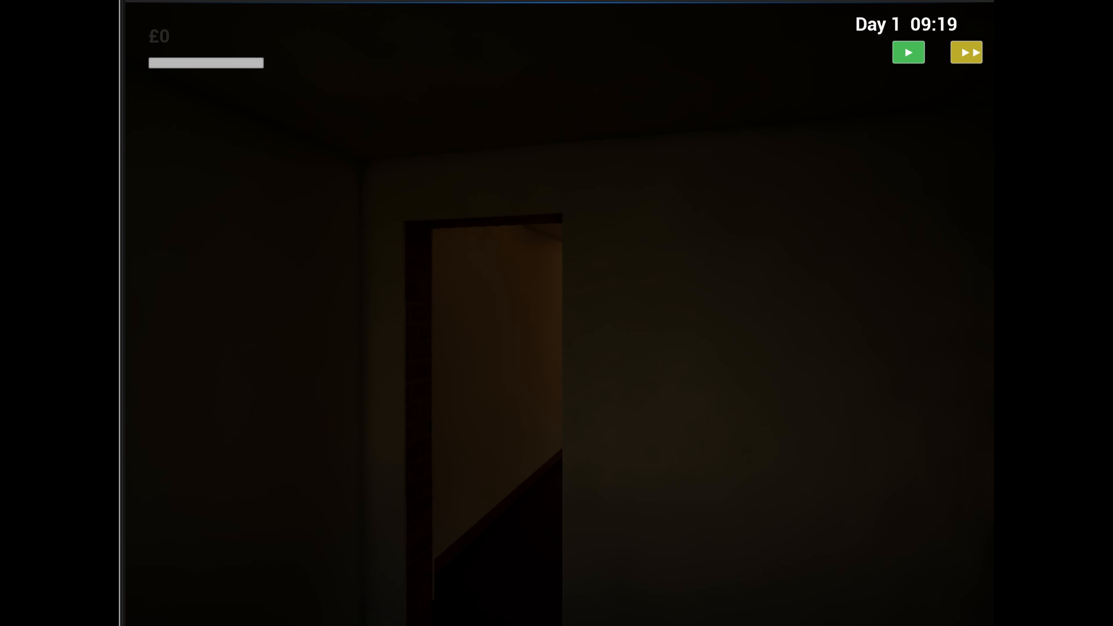
key(w)
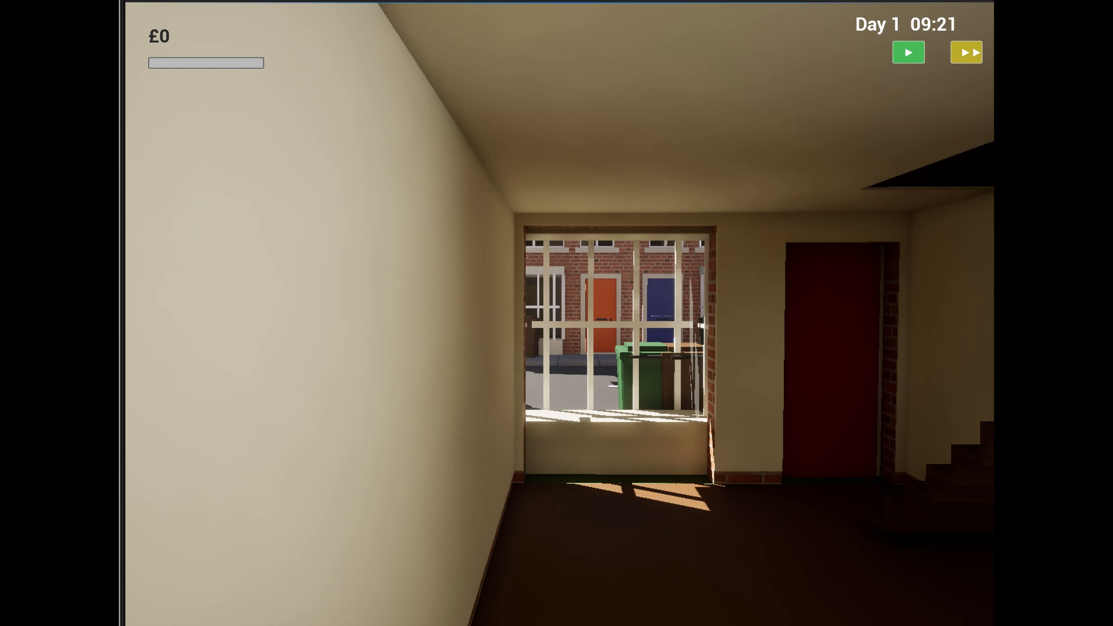
key(w)
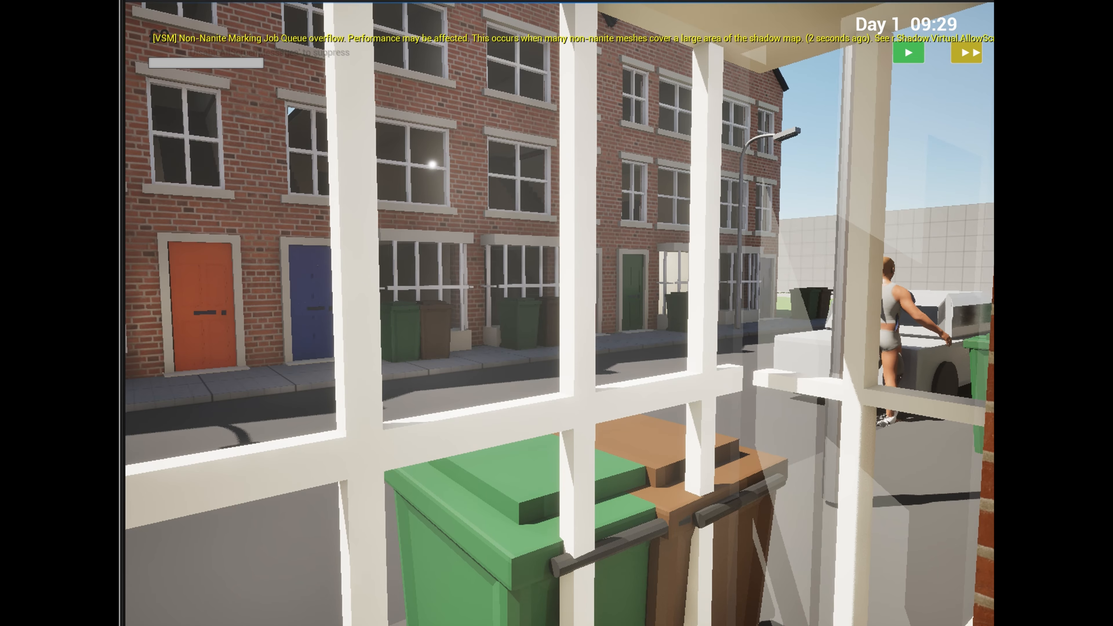
key(w)
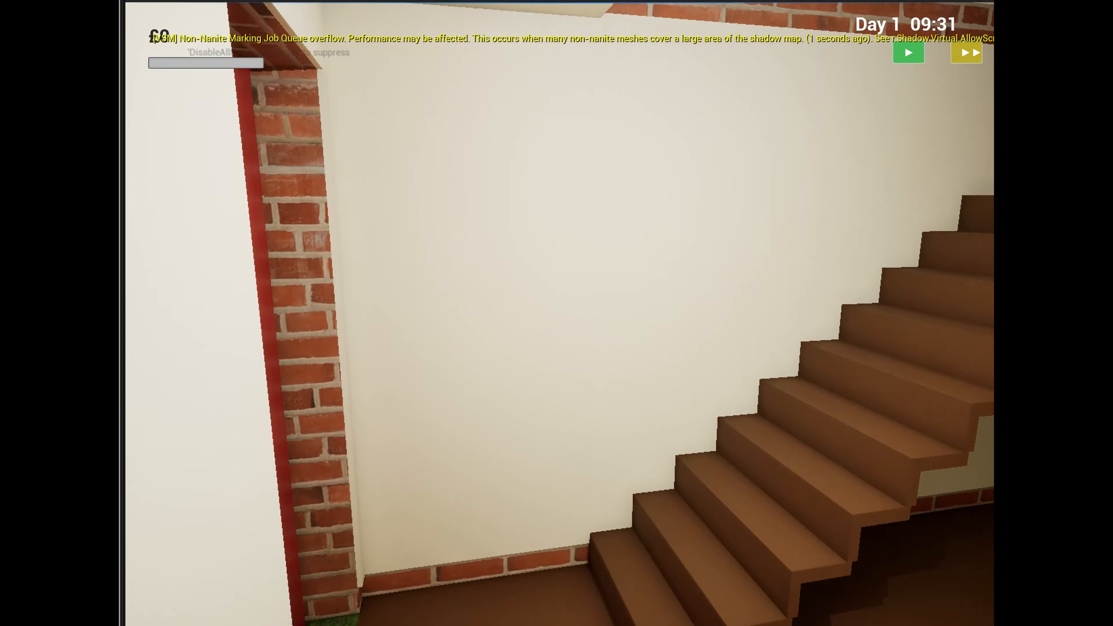
key(w)
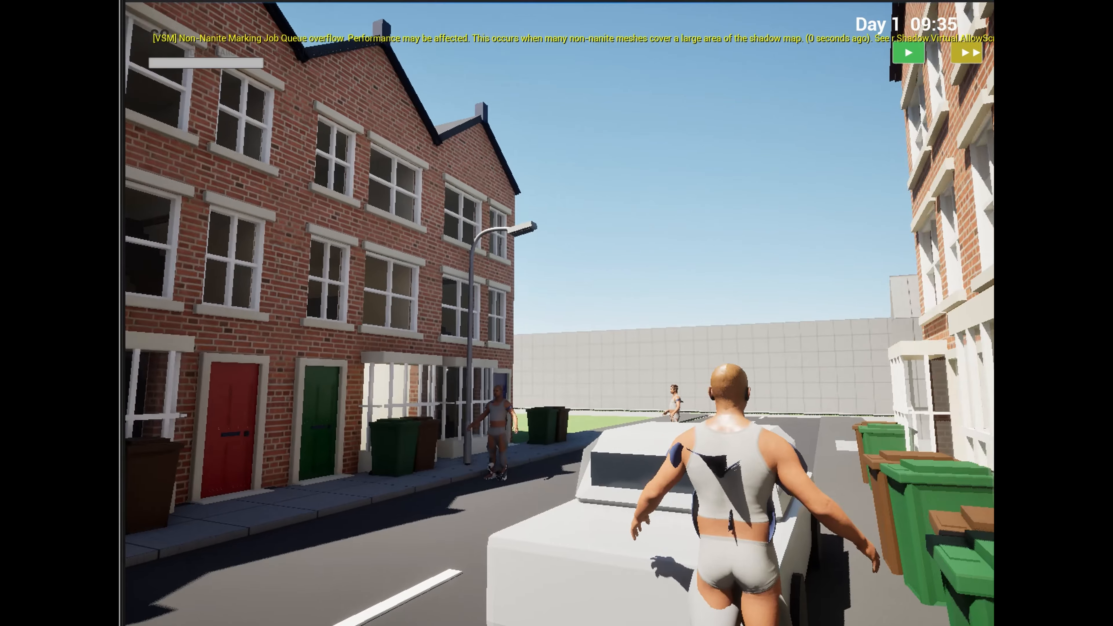
Step: Walk along the street to the Boss Man shop and inspect its ground-floor sales room
key(w)
key(w)
key(s)
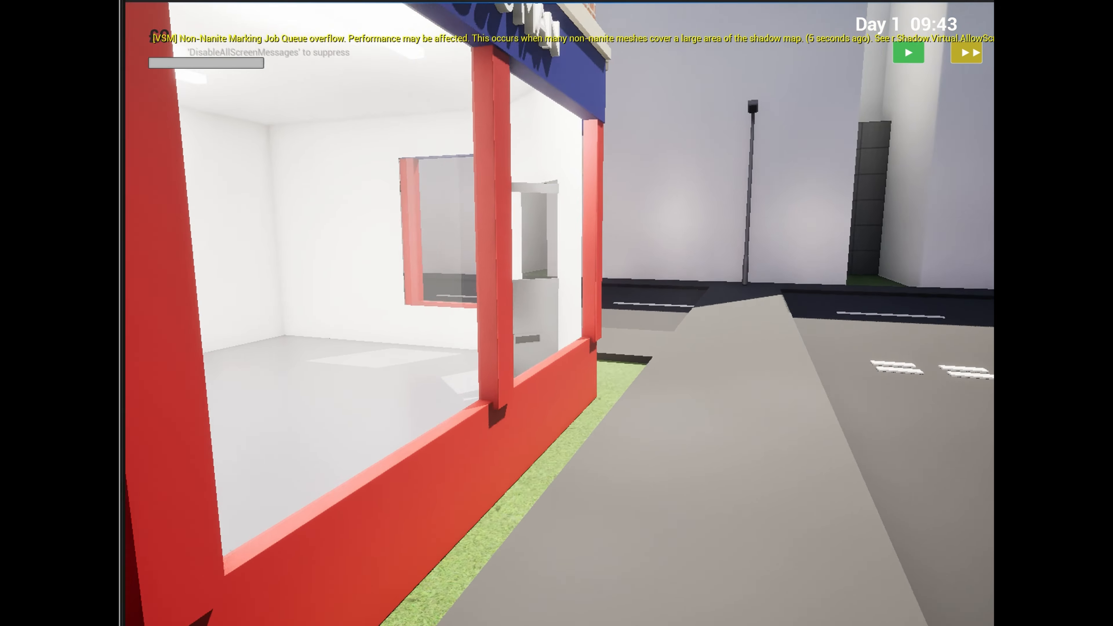
key(w)
key(w)
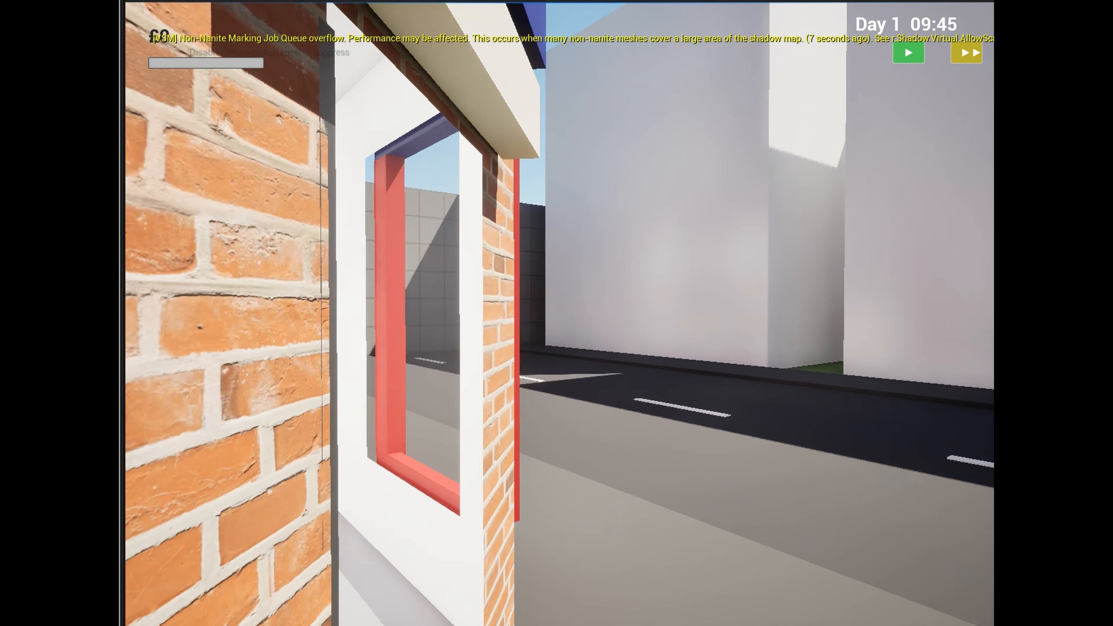
key(w)
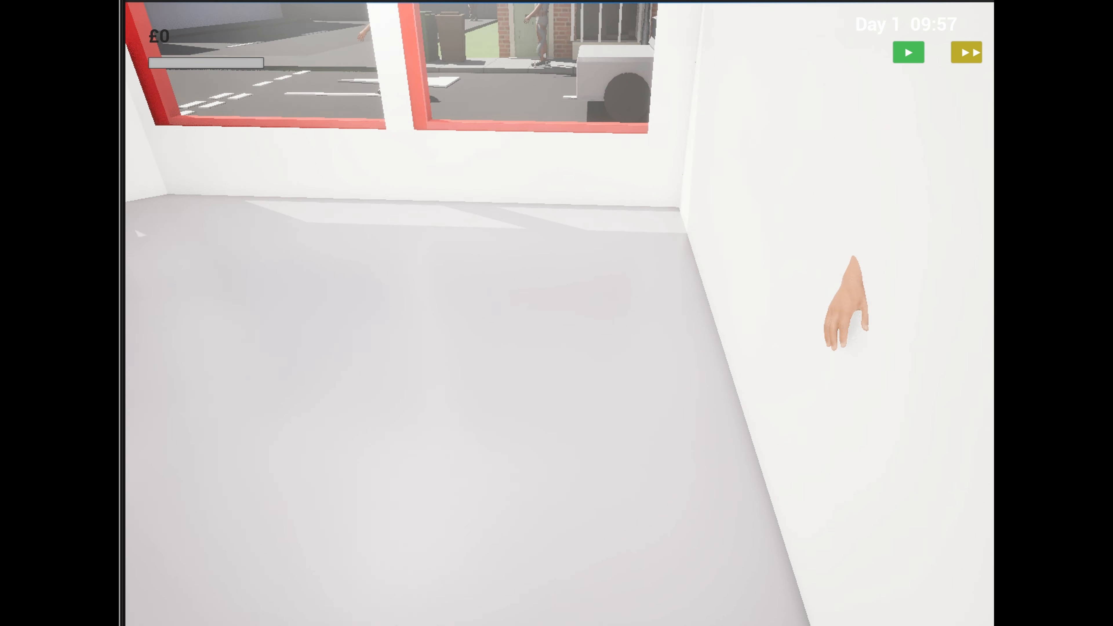
Step: Explore the Boss Man shop's back room, climb the stairs and inspect the upper floor and the view from its windows
key(w)
key(w)
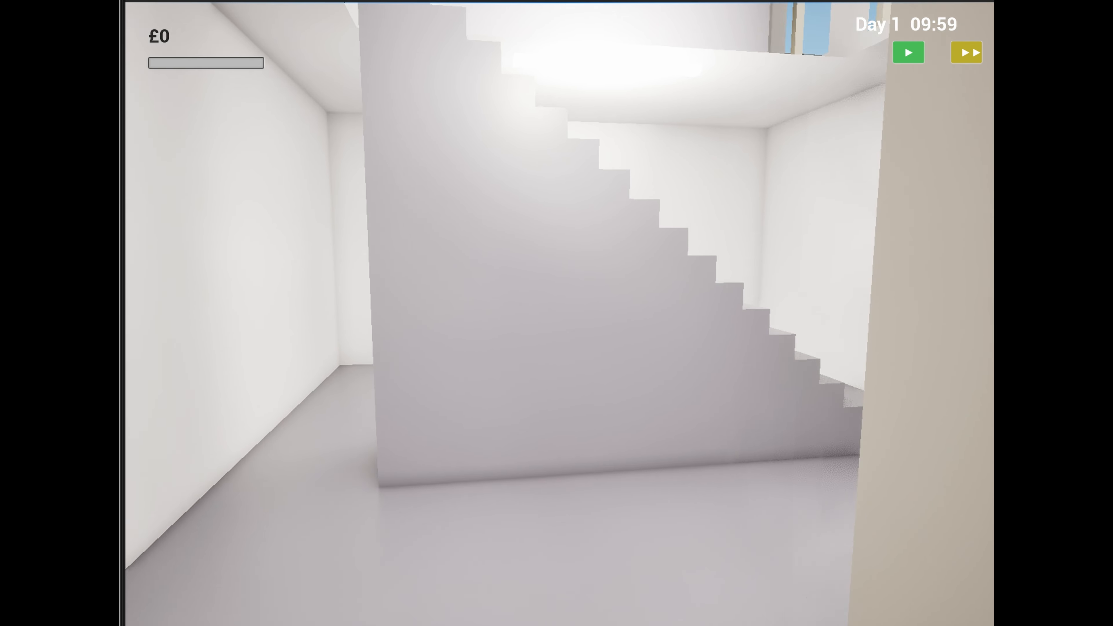
key(w)
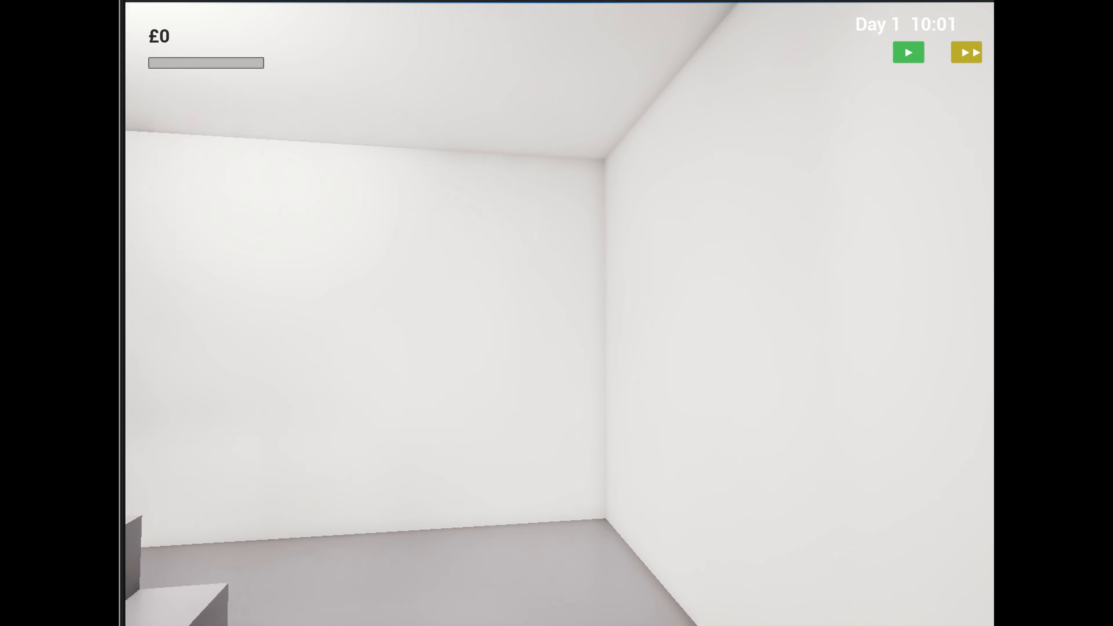
key(w)
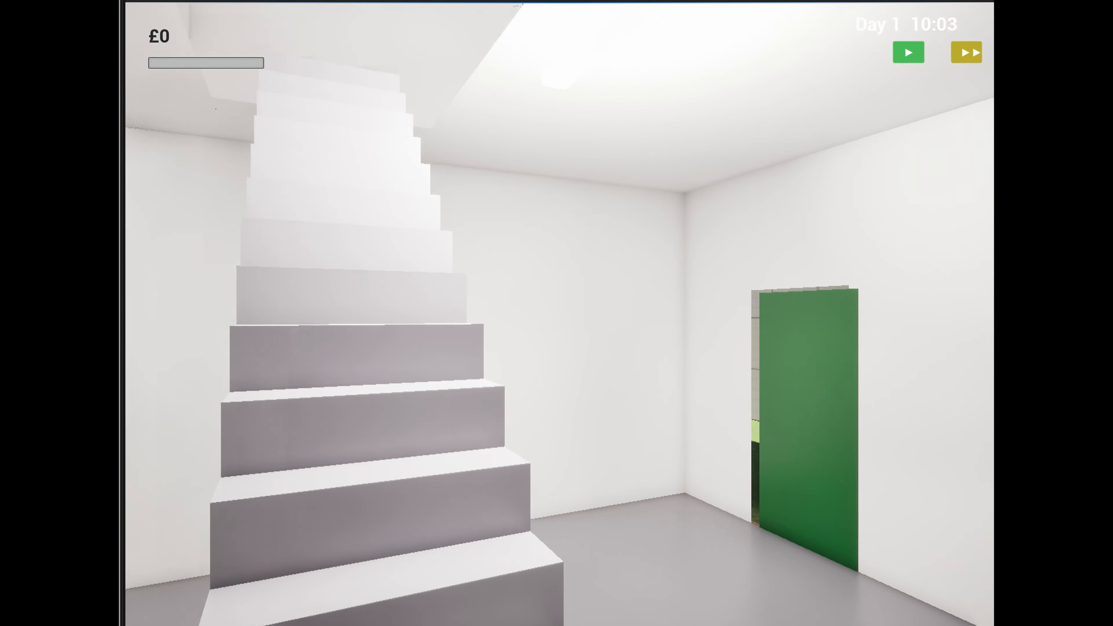
key(w)
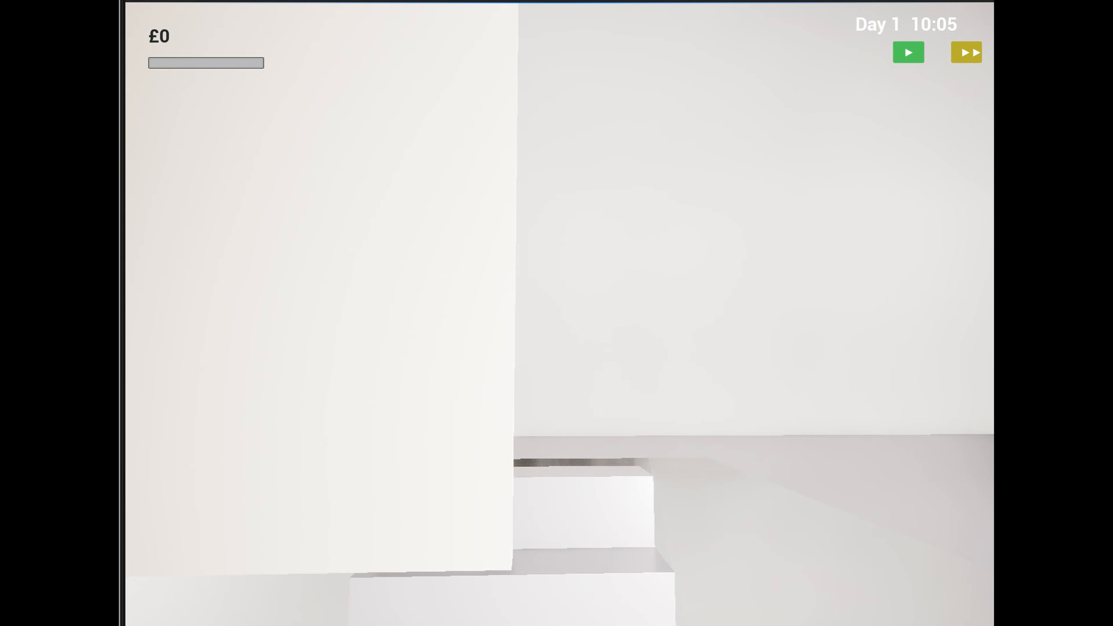
key(w)
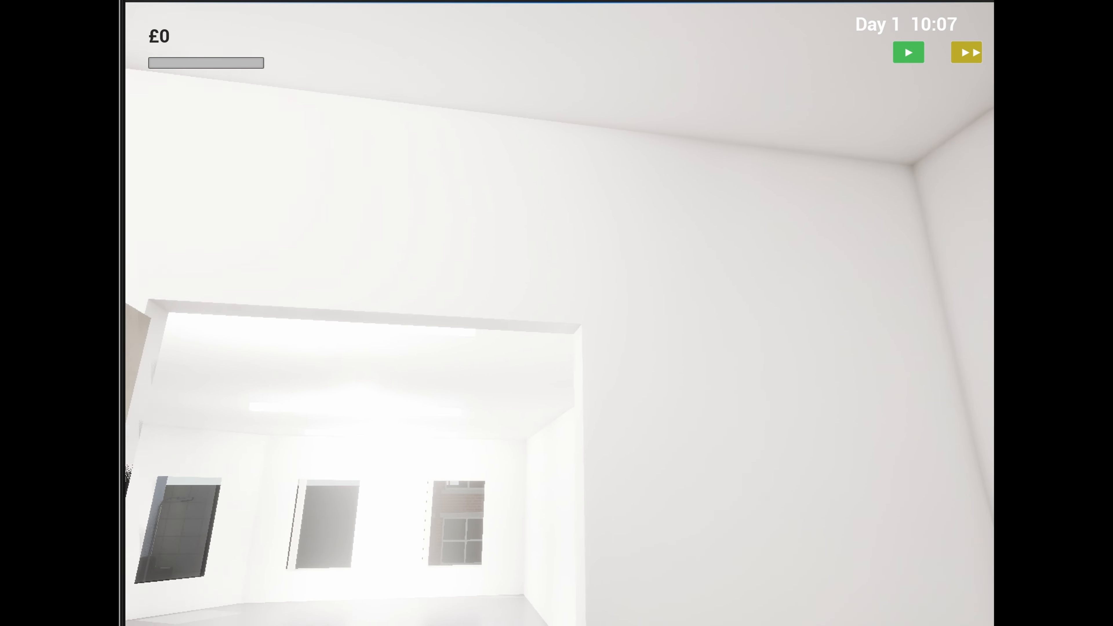
key(w)
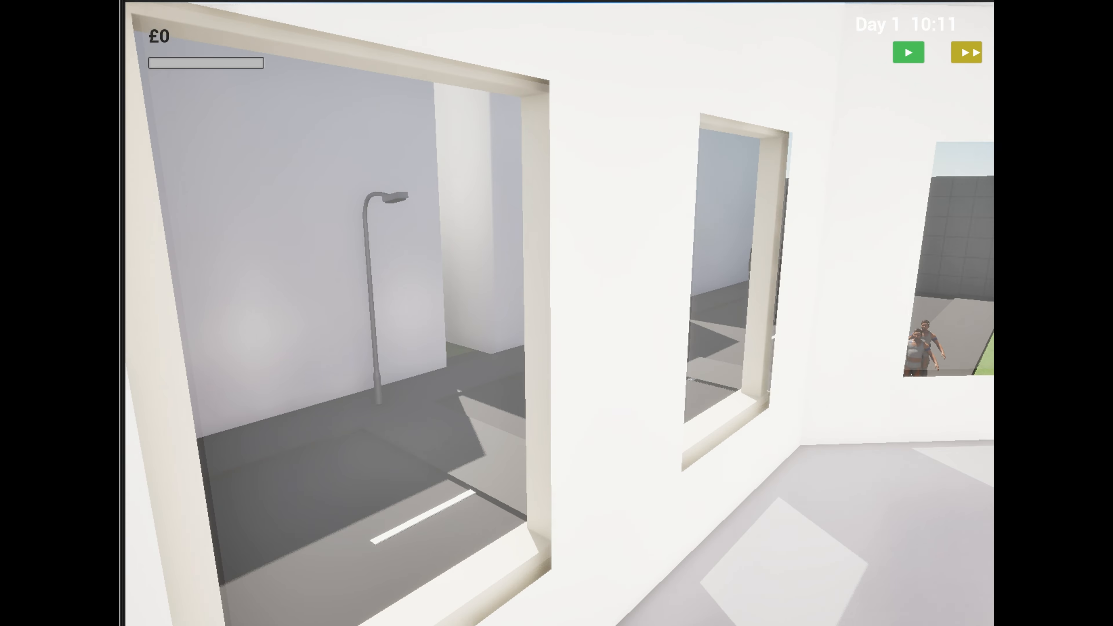
Step: Inspect the Boss Man shop's upper-floor rooms and look down through the windows at the passersby in the street
key(w)
key(w)
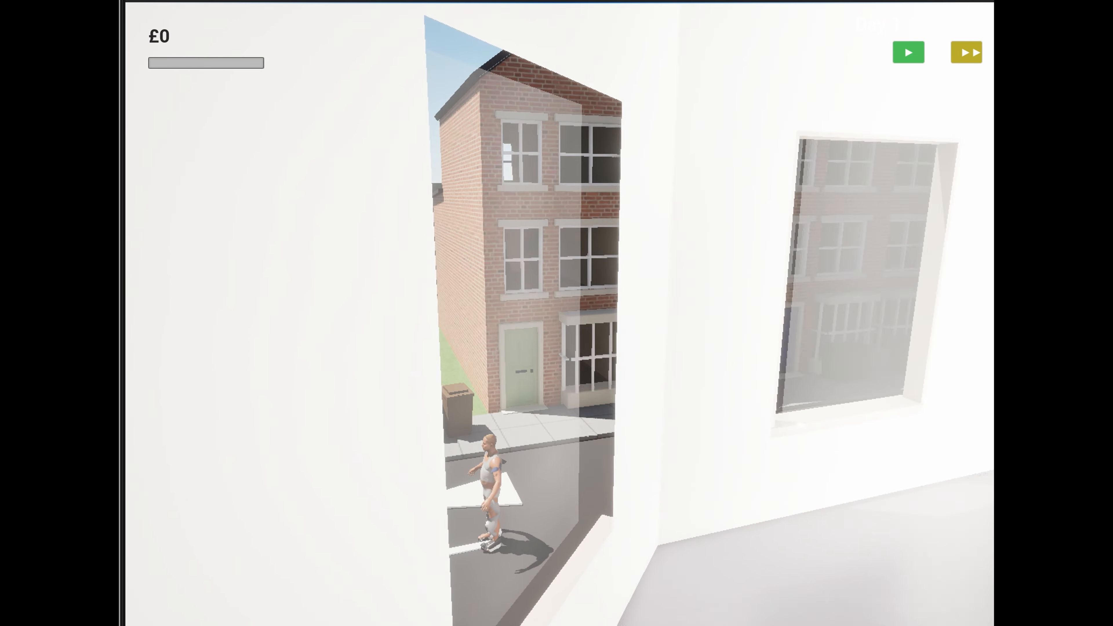
key(w)
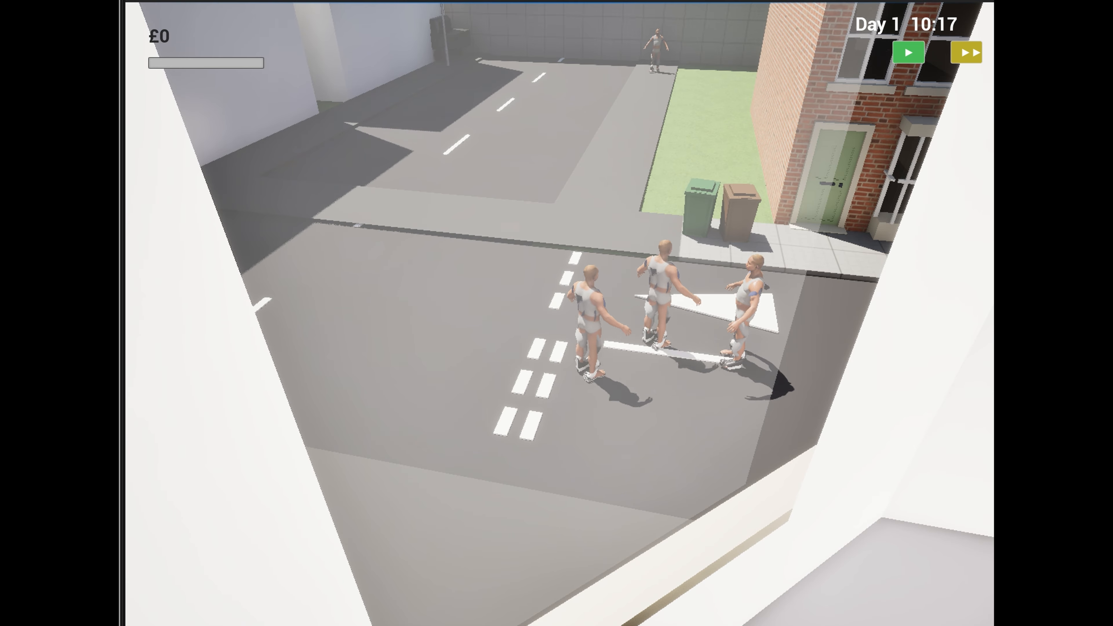
key(w)
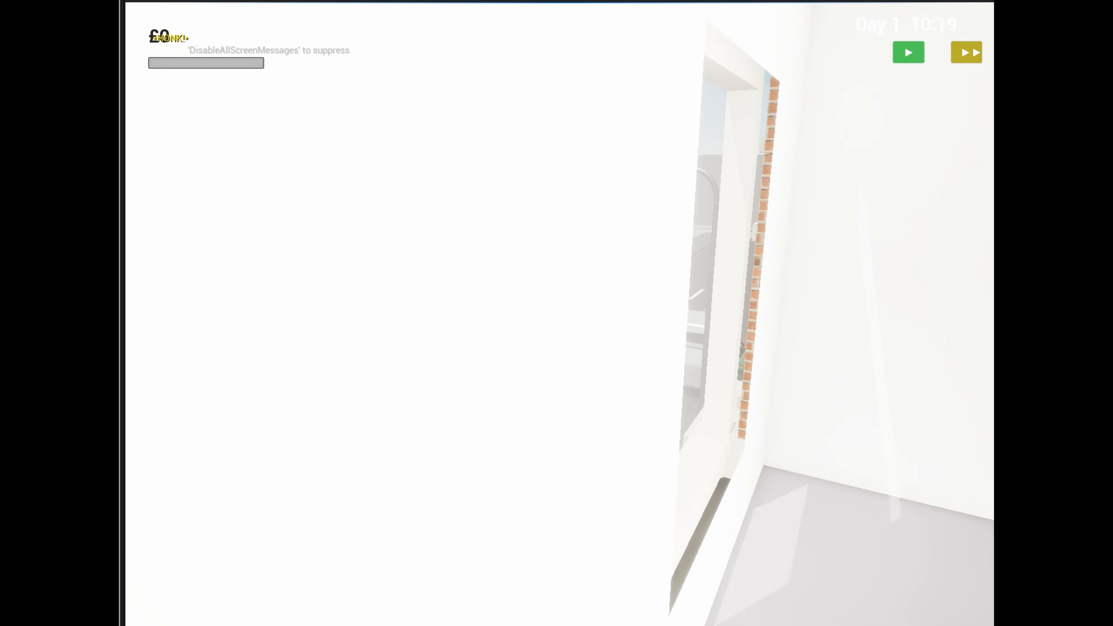
key(w)
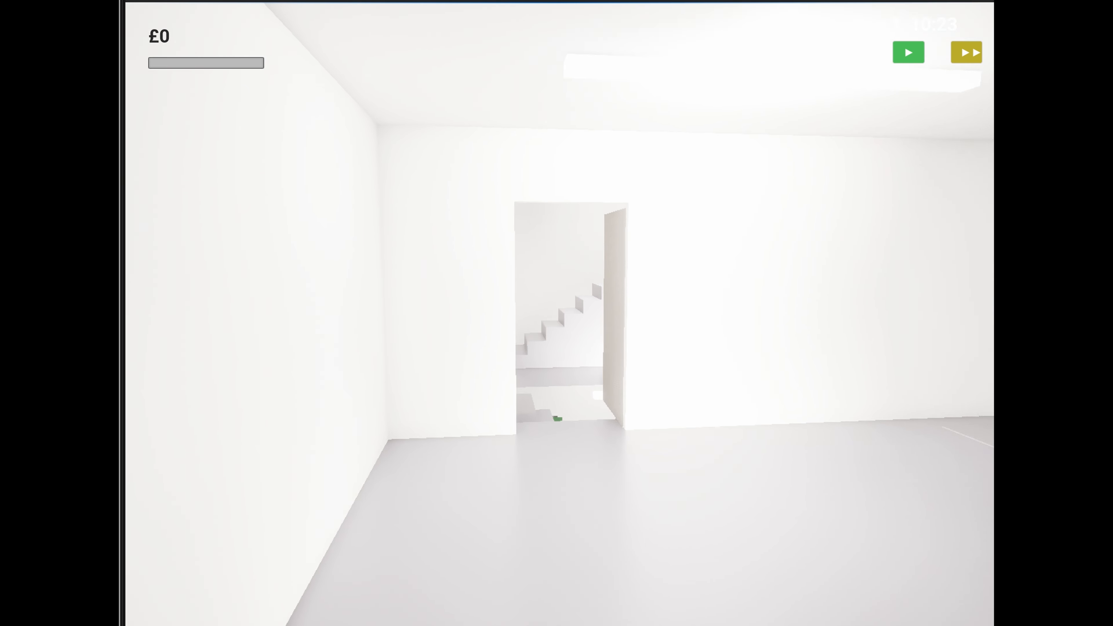
Step: Go through the stairwell down to the shop's ground floor, cross the sales room and exit to the street
key(w)
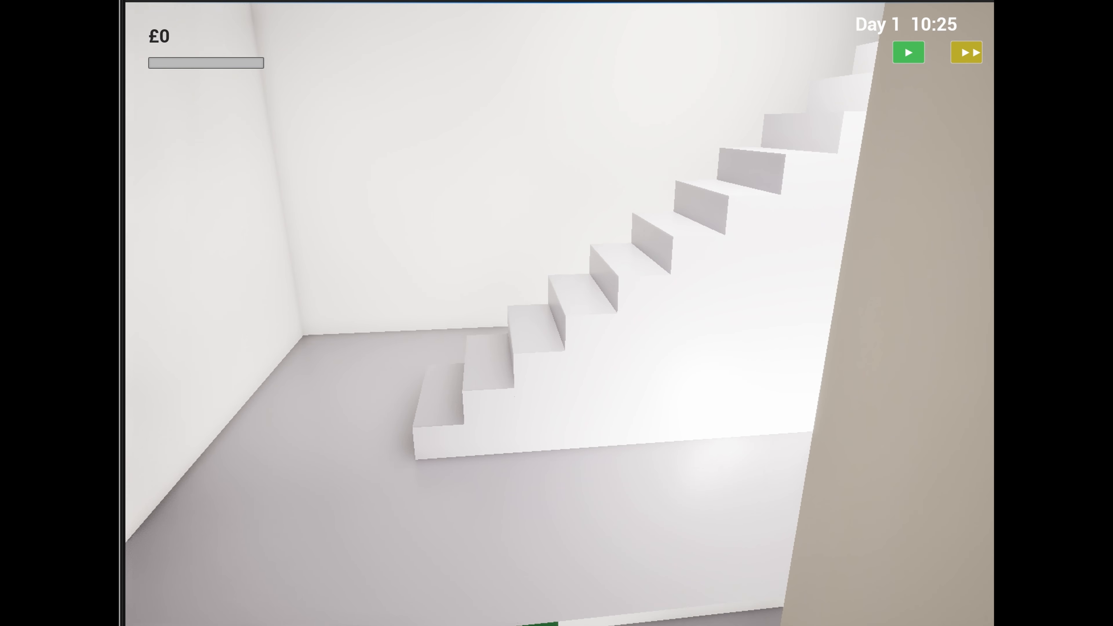
key(w)
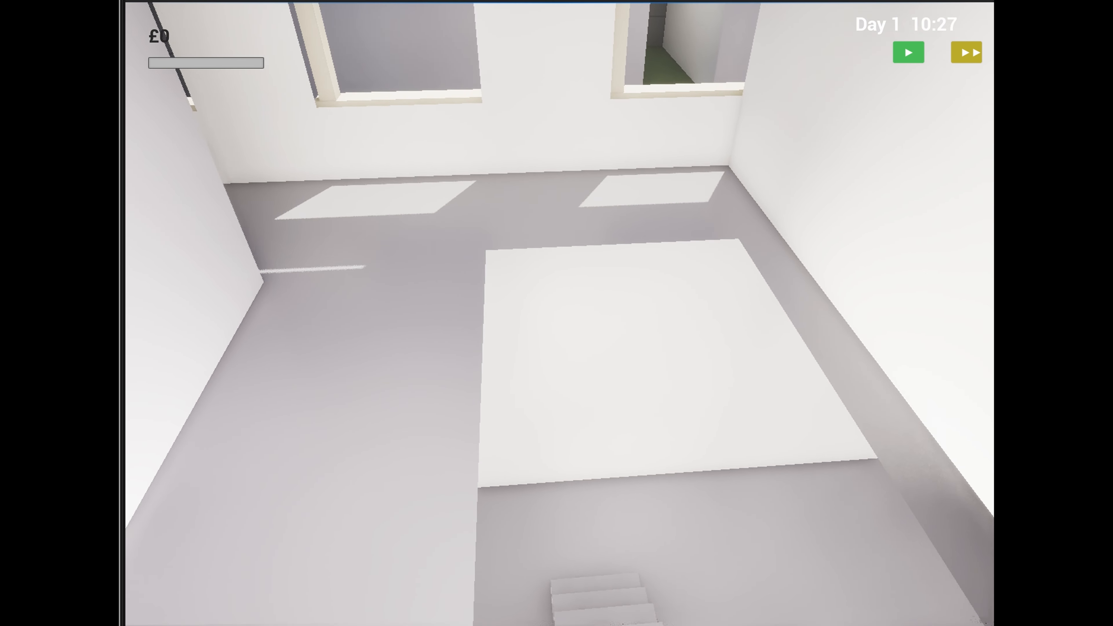
key(w)
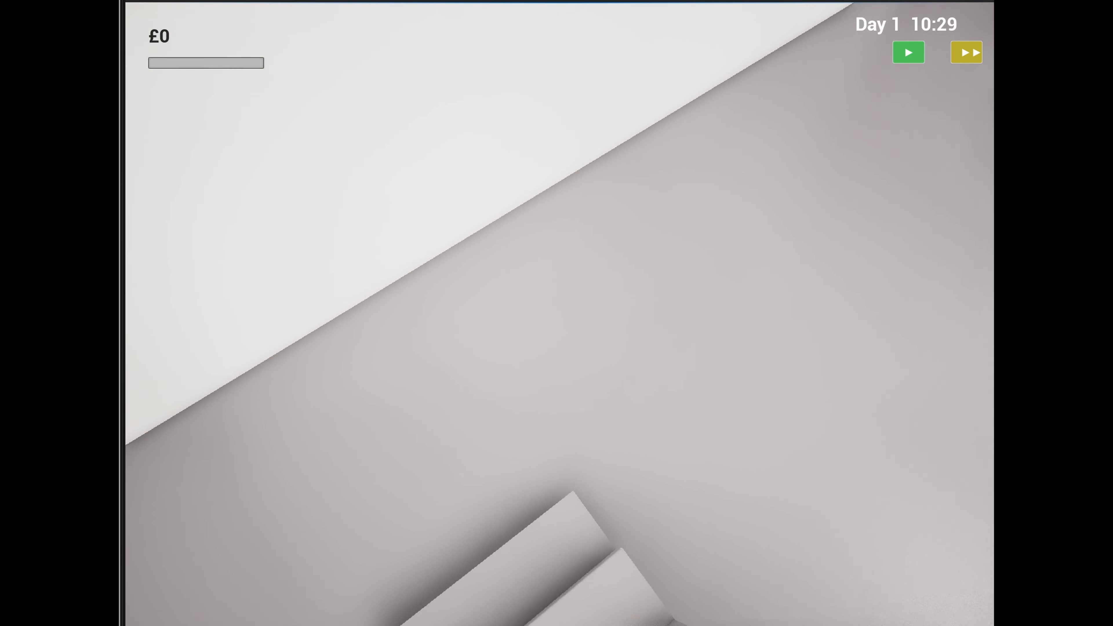
key(w)
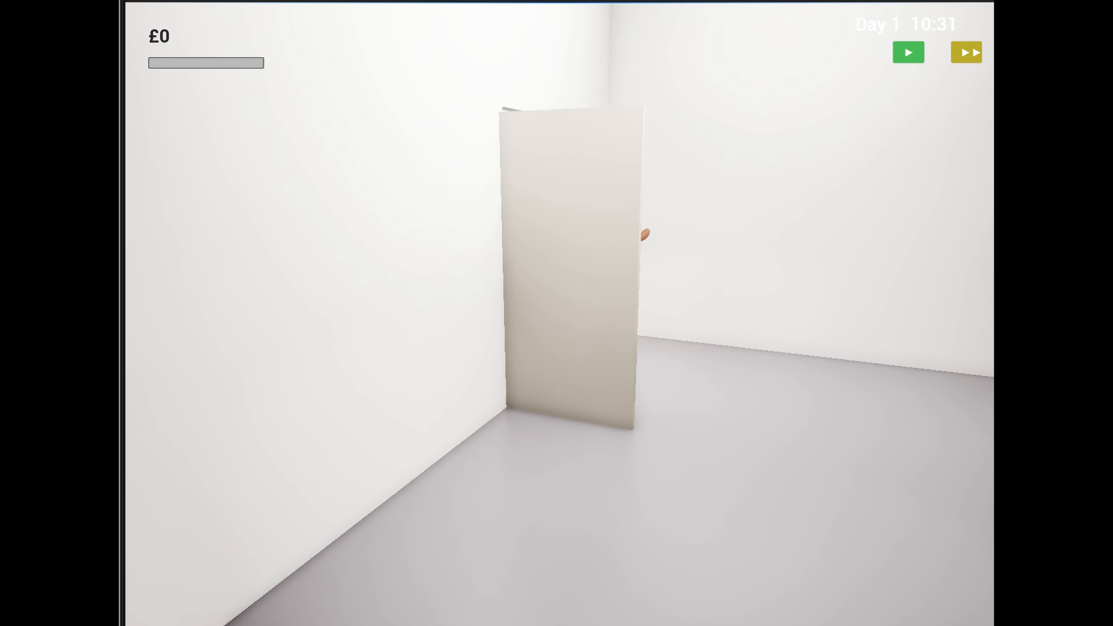
key(w)
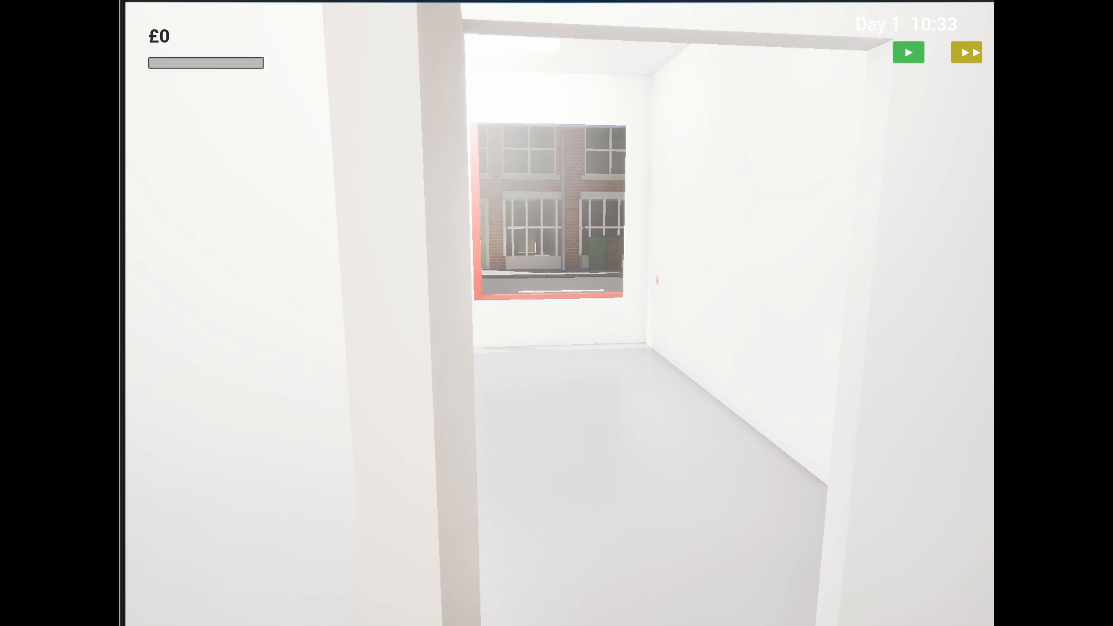
key(w)
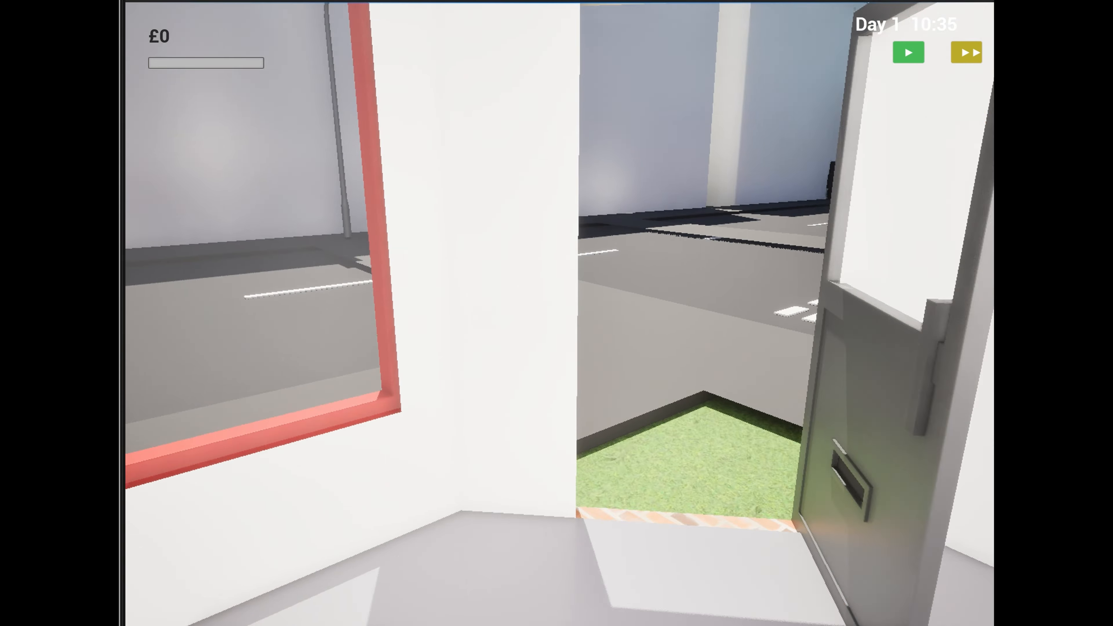
key(w)
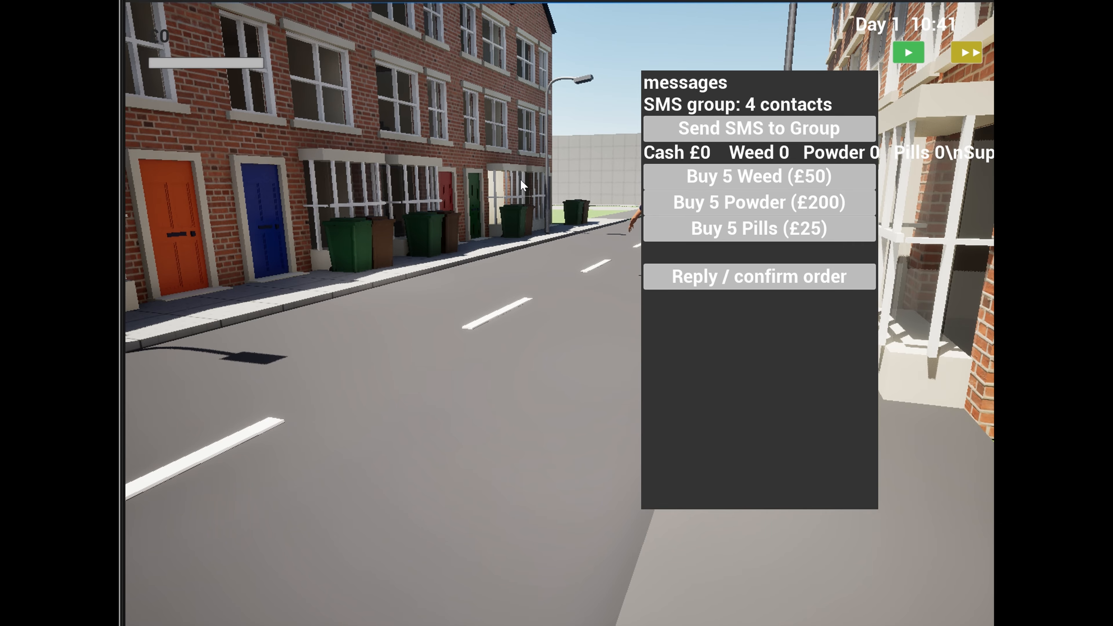
Step: Close the phone messages and walk along the terraced street, inspecting the passersby's heads and garments up close
key(Tab)
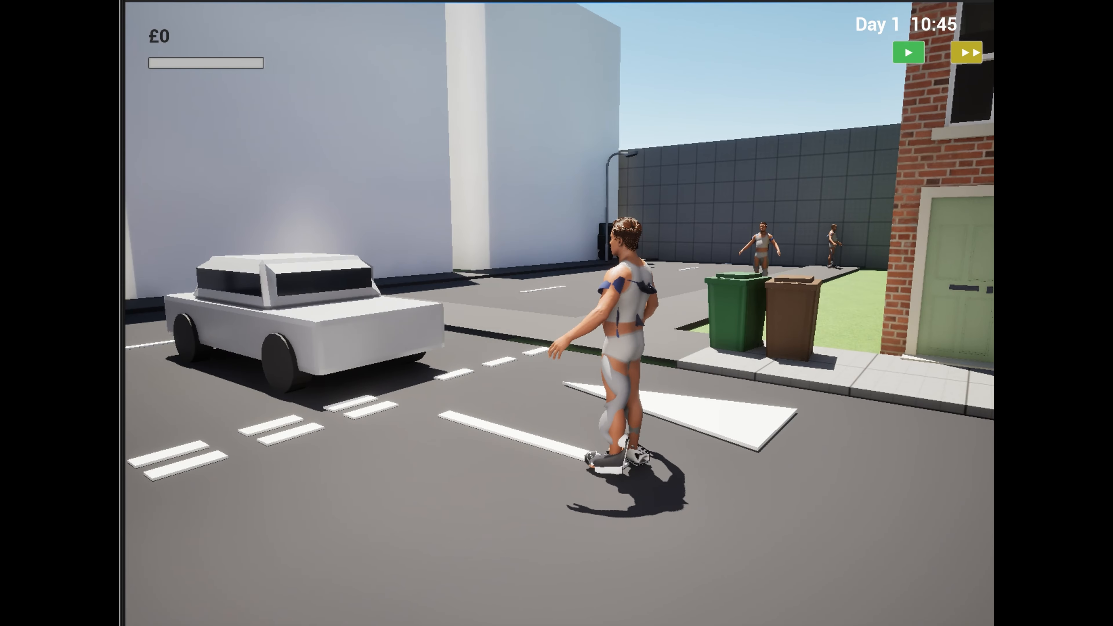
key(w)
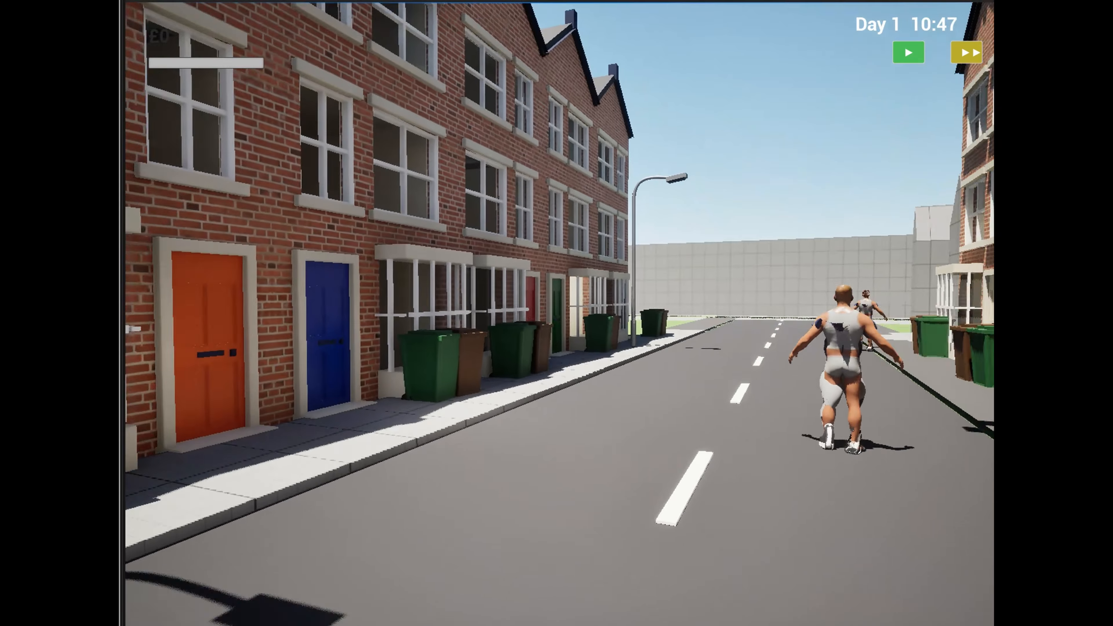
key(w)
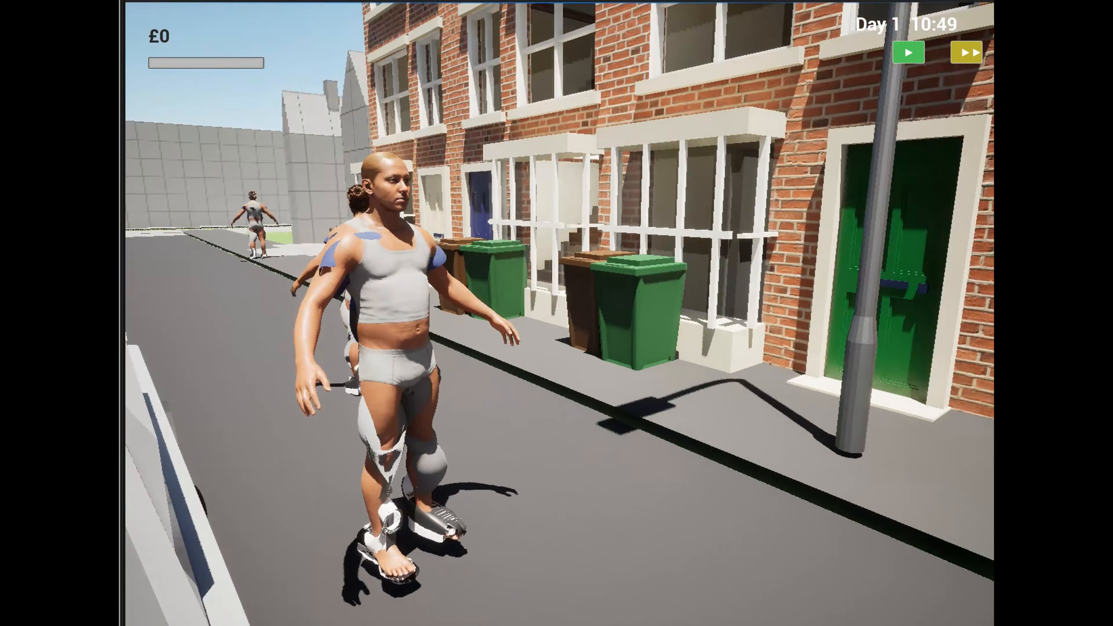
key(w)
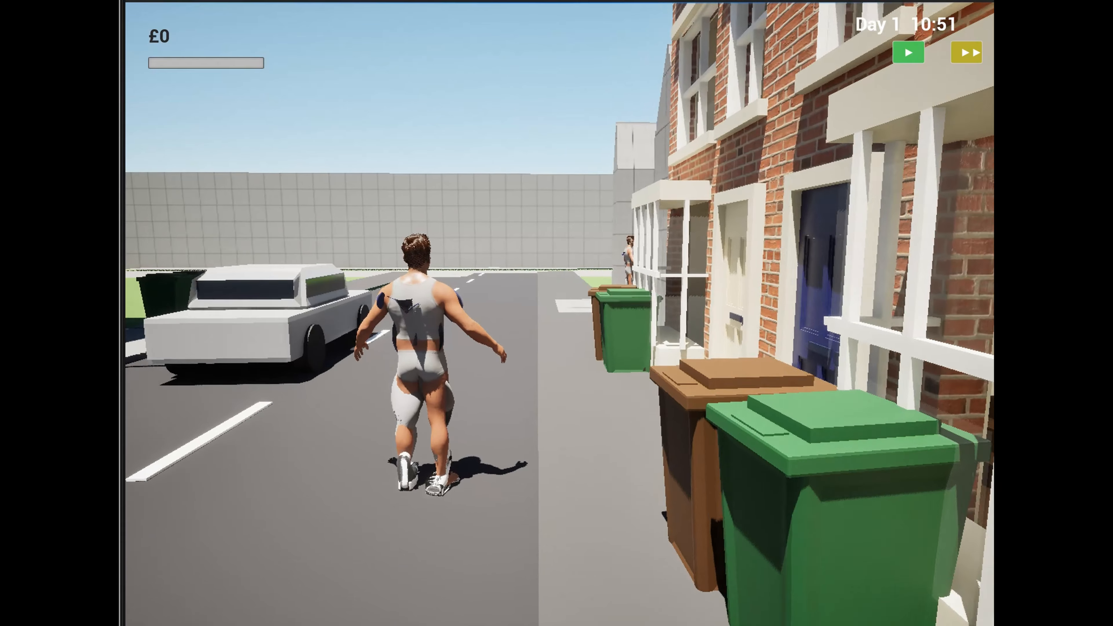
key(w)
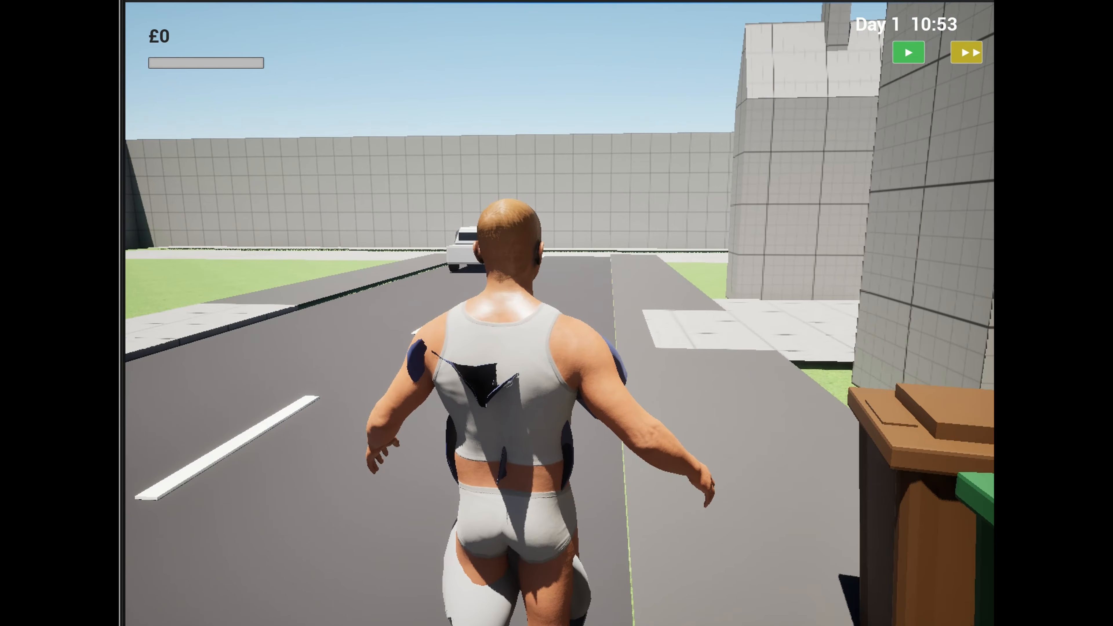
Step: Start a conversation with the bald passerby near the bins, try the Quiet word option and walk away
key(e)
click(695, 60)
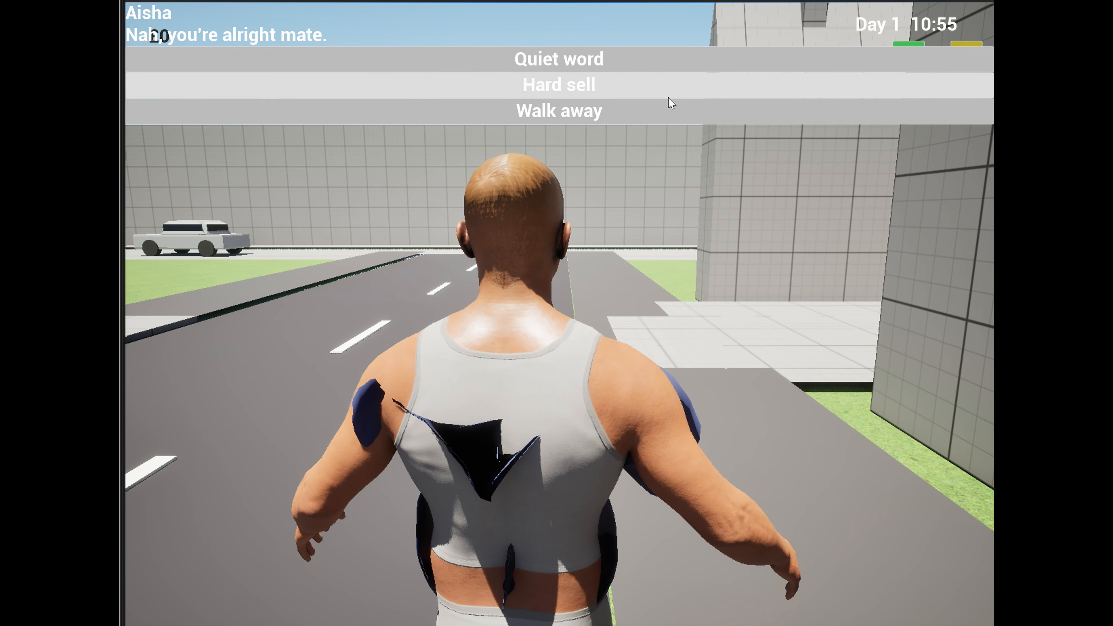
click(665, 110)
Step: Head back along the street, open the phone messages to check the supplier stock, and end the play session
key(w)
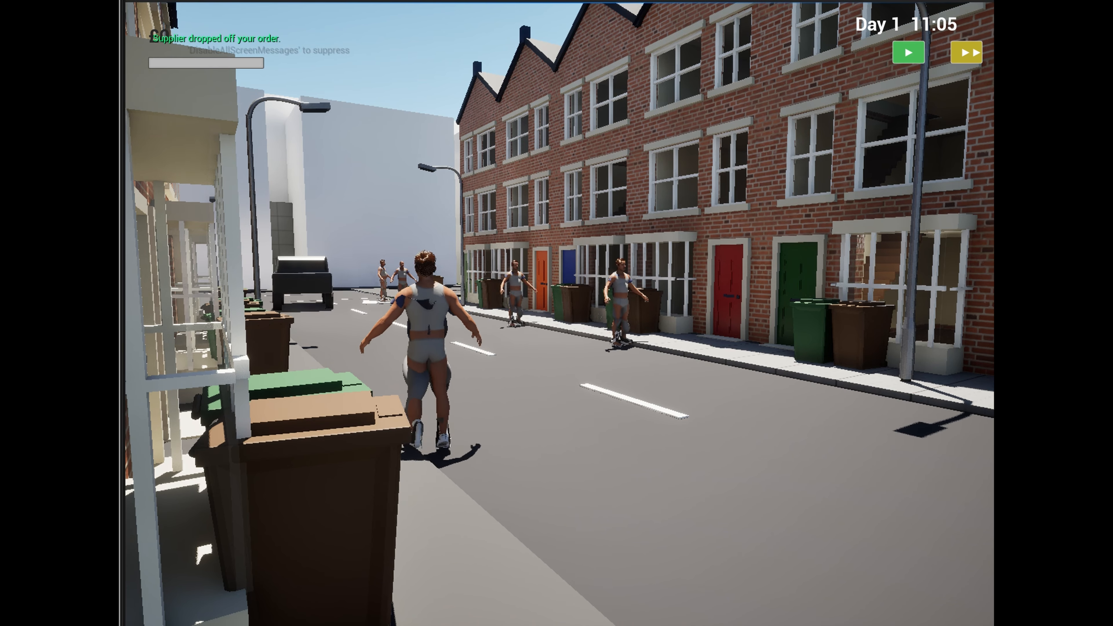
key(p)
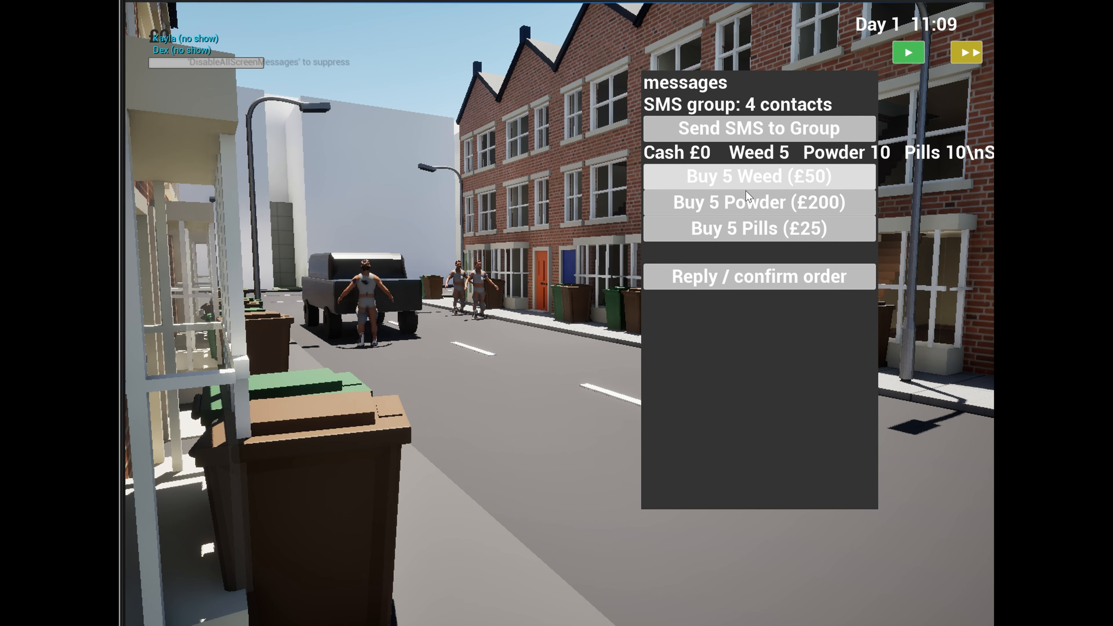
key(Escape)
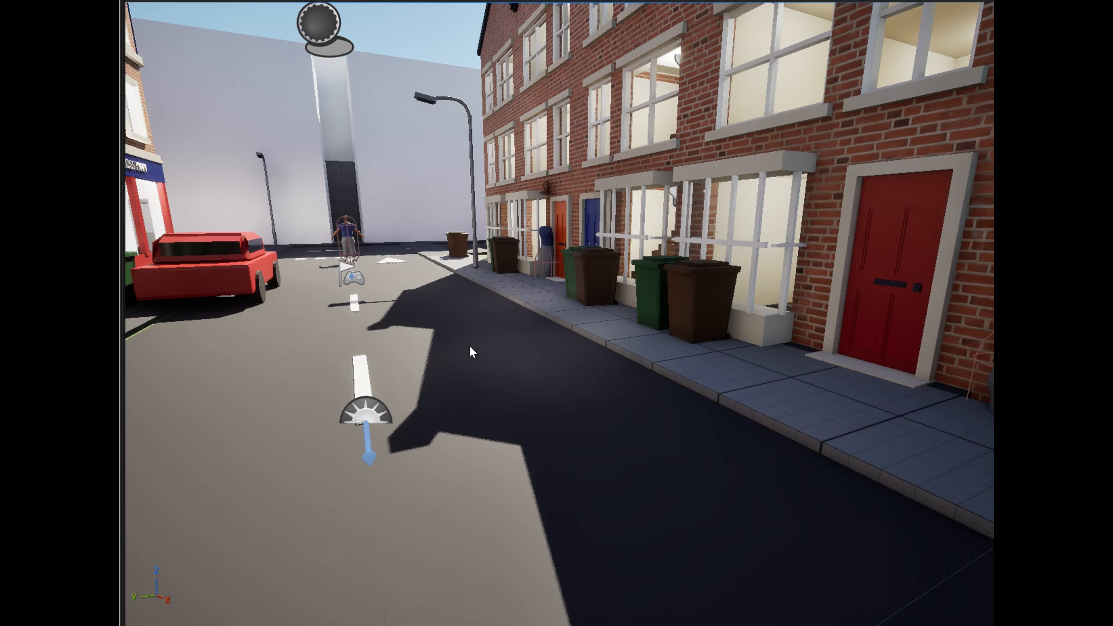